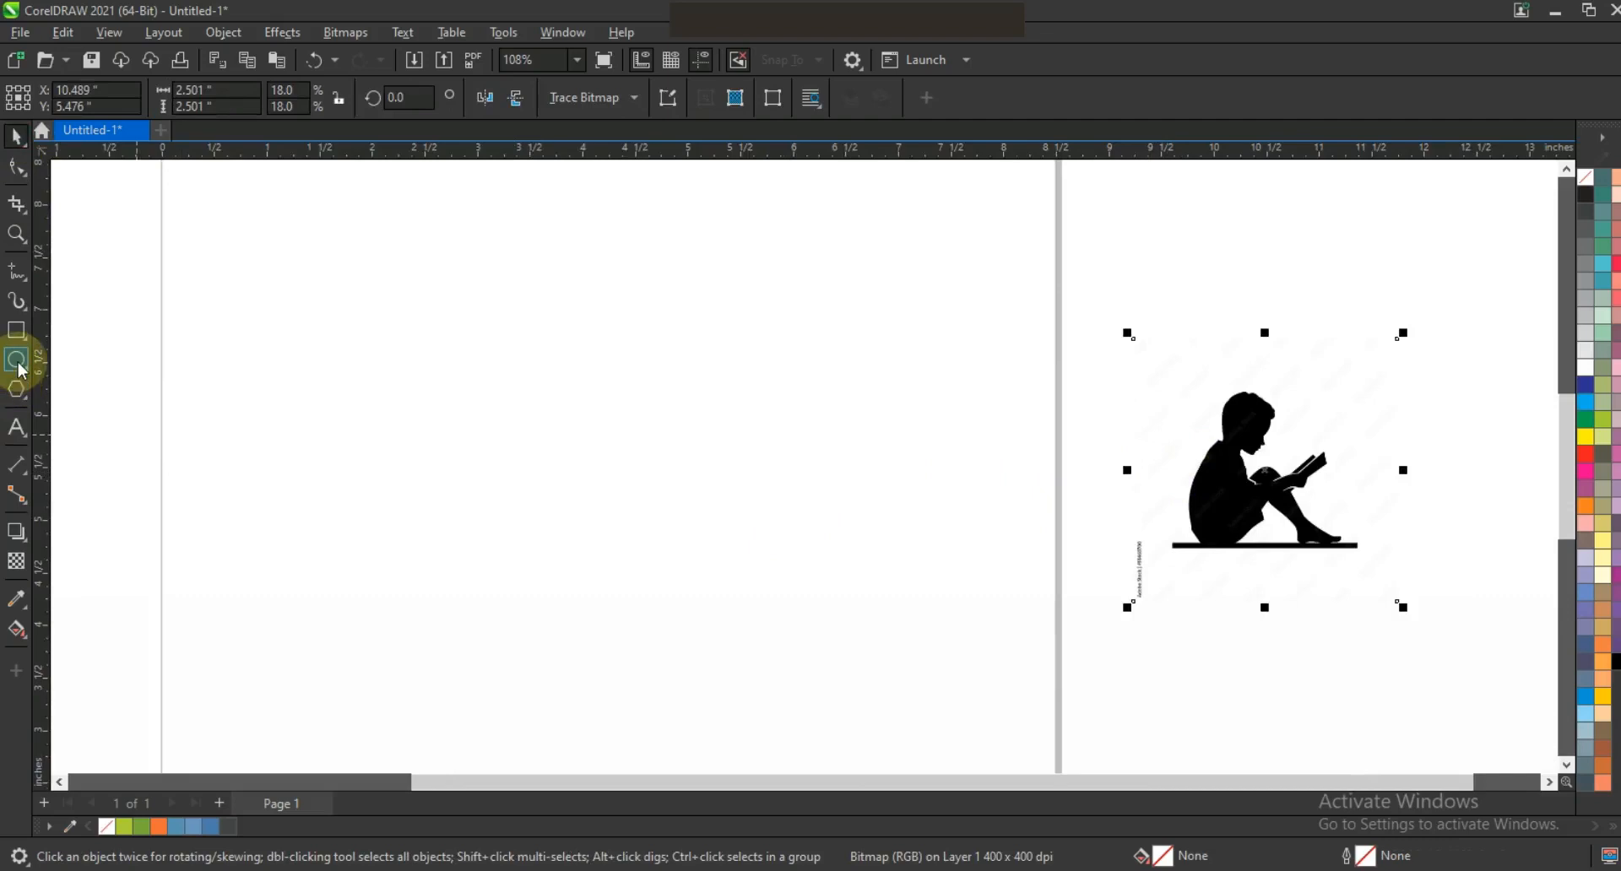
# Step: Draw a near-circular ellipse about 4.35 by 4.23 inches in the middle of the page
pyautogui.click(18, 363)
pyautogui.moveTo(409, 275)
pyautogui.mouseDown()
pyautogui.moveTo(582, 515)
pyautogui.moveTo(738, 671)
pyautogui.moveTo(847, 690)
pyautogui.moveTo(866, 721)
pyautogui.mouseUp()
pyautogui.click(17, 137)
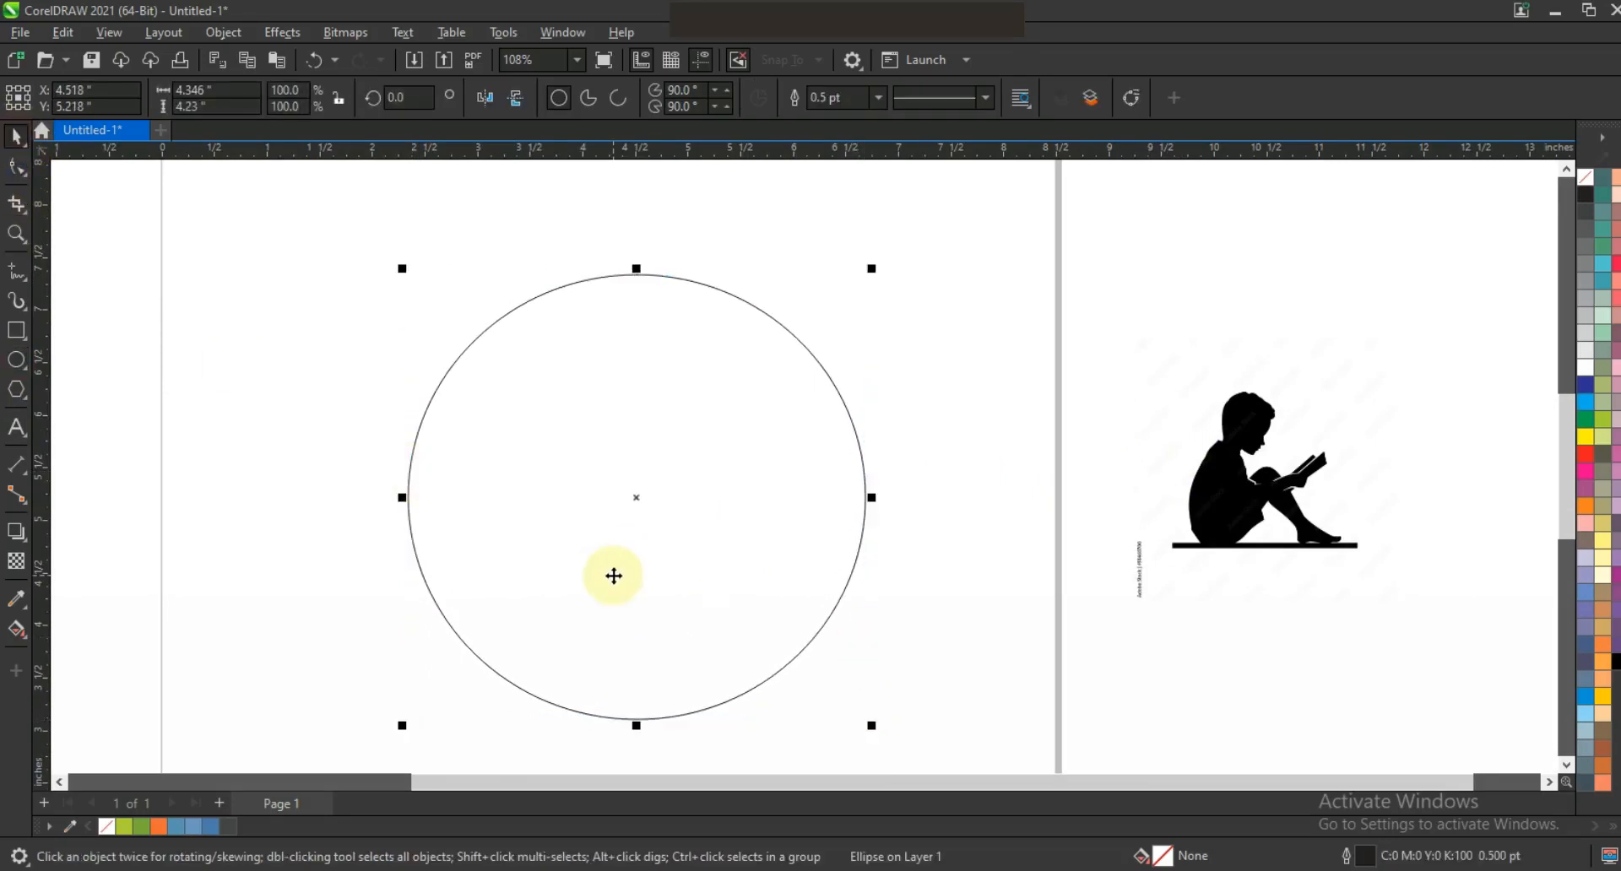
# Step: Duplicate the ellipse and shrink the copy to about 3.72 by 3.49 inches, offset toward the original's inner right edge to form a crescent
pyautogui.press('KP_Add')
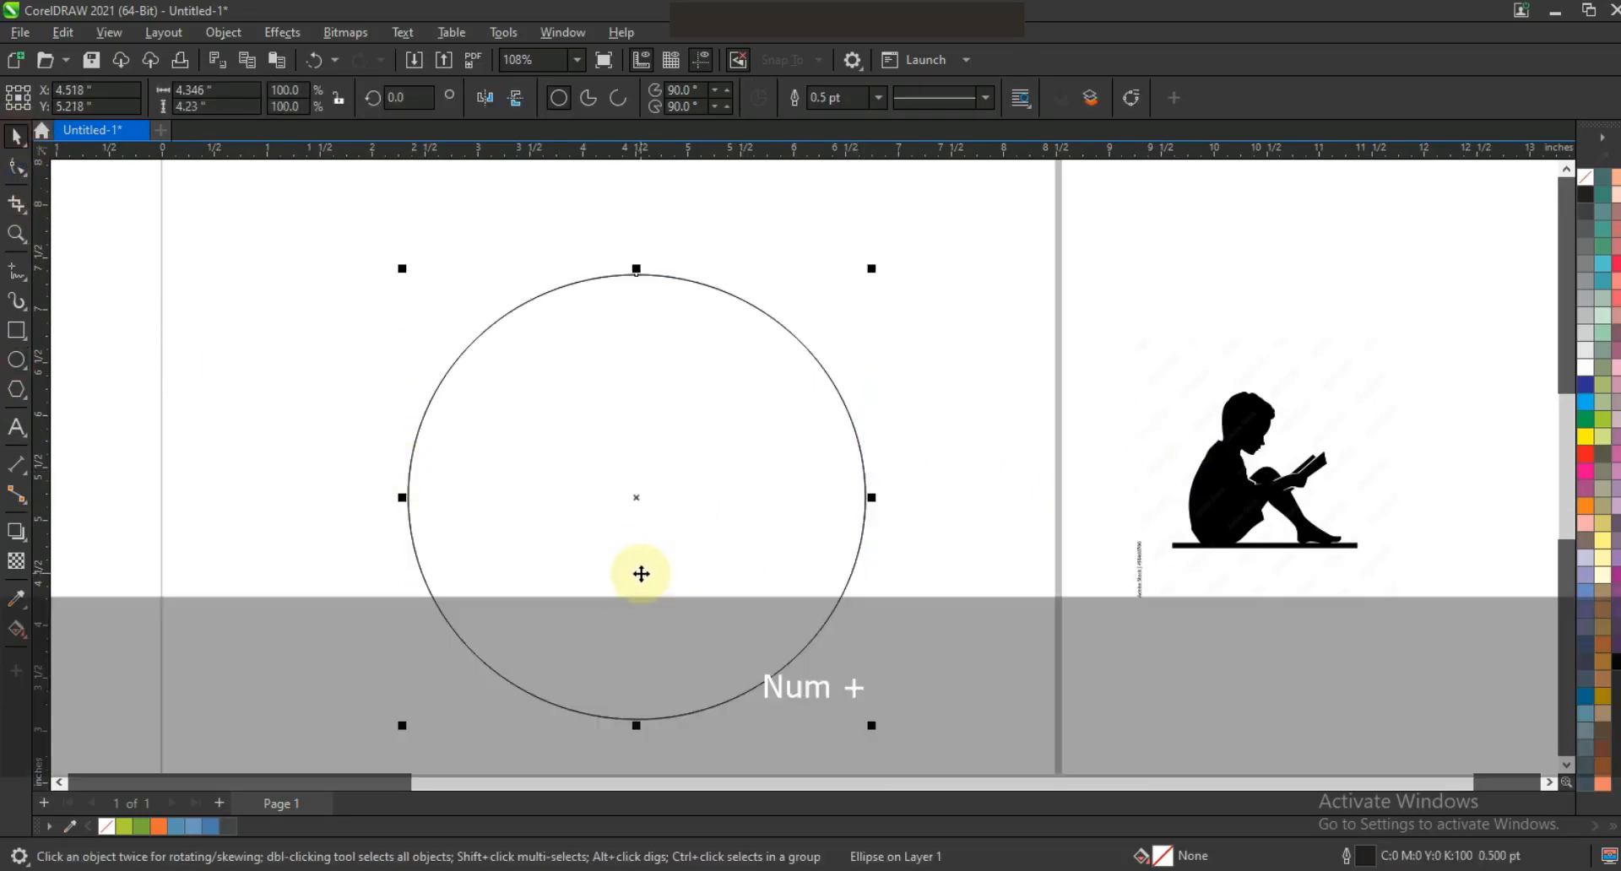
pyautogui.moveTo(871, 269); pyautogui.dragTo(858, 303)
pyautogui.moveTo(852, 498); pyautogui.dragTo(885, 494)
pyautogui.moveTo(762, 500); pyautogui.dragTo(827, 474)
pyautogui.moveTo(916, 508); pyautogui.dragTo(852, 486)
pyautogui.moveTo(859, 310); pyautogui.dragTo(864, 296)
pyautogui.moveTo(663, 720); pyautogui.dragTo(670, 680)
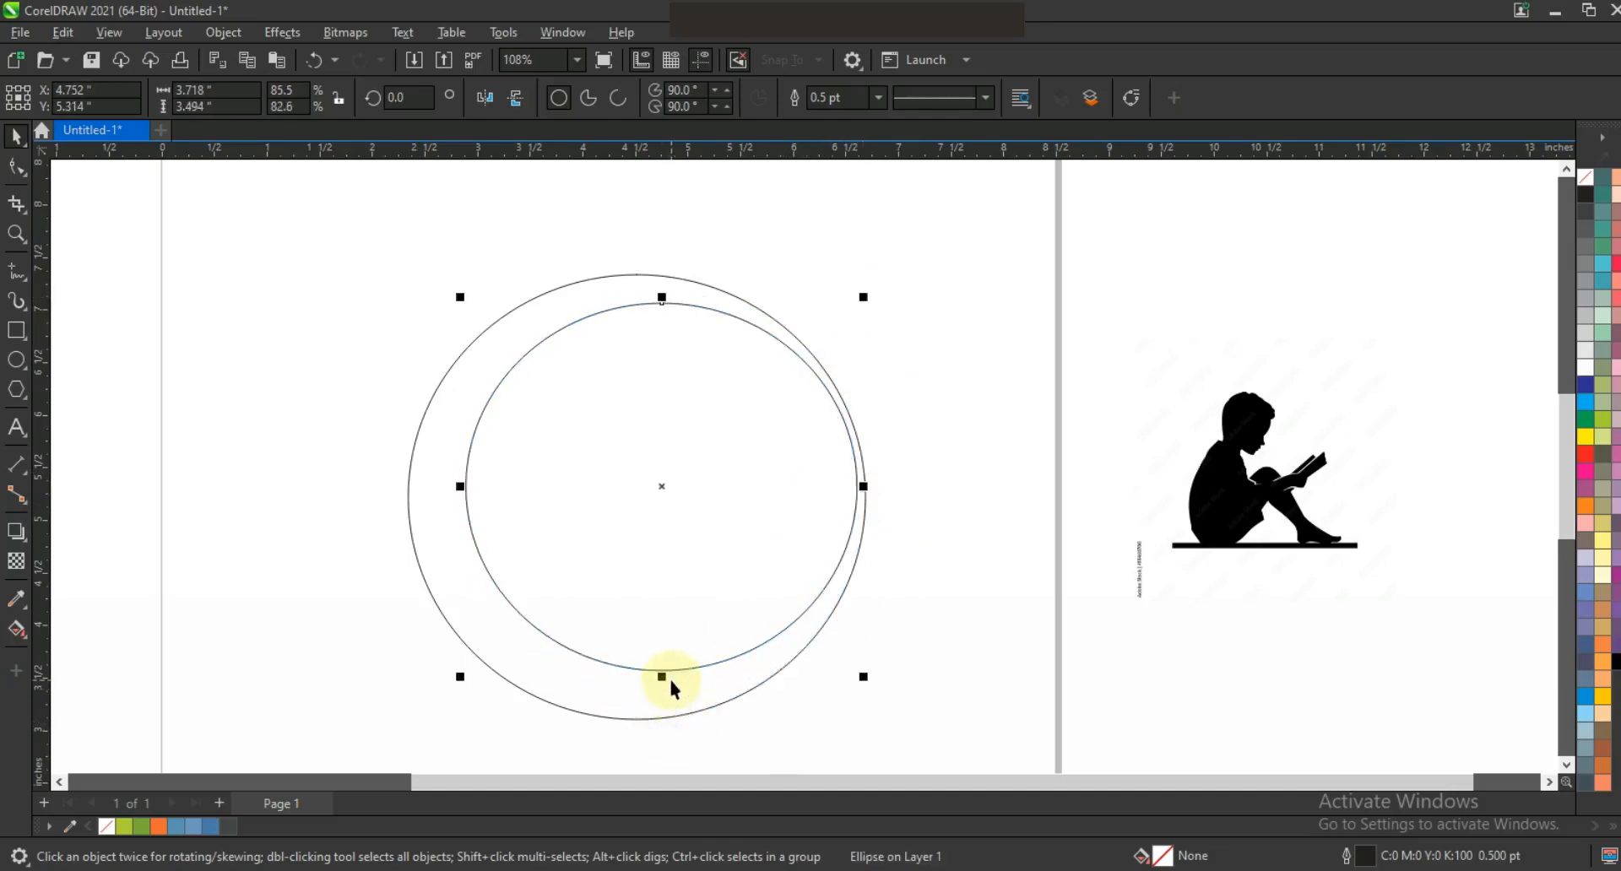
pyautogui.hotkey('ctrl', 'z')
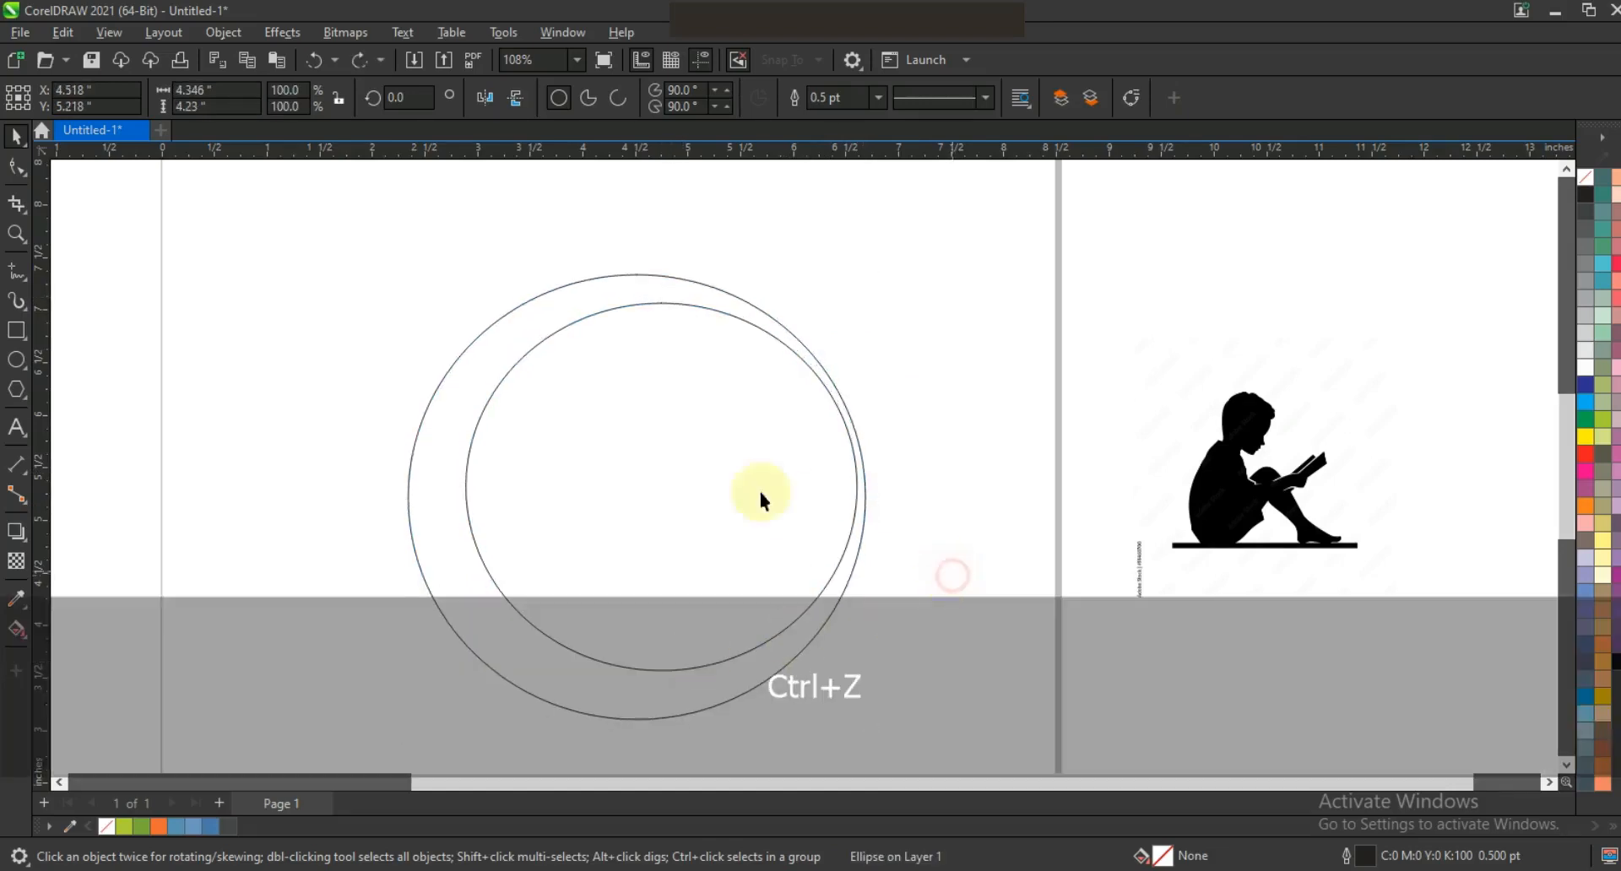
# Step: Draw a small circle about 0.38 inch across over the crescent's upper part, straddling both outlines
pyautogui.click(16, 358)
pyautogui.moveTo(667, 265); pyautogui.dragTo(688, 332)
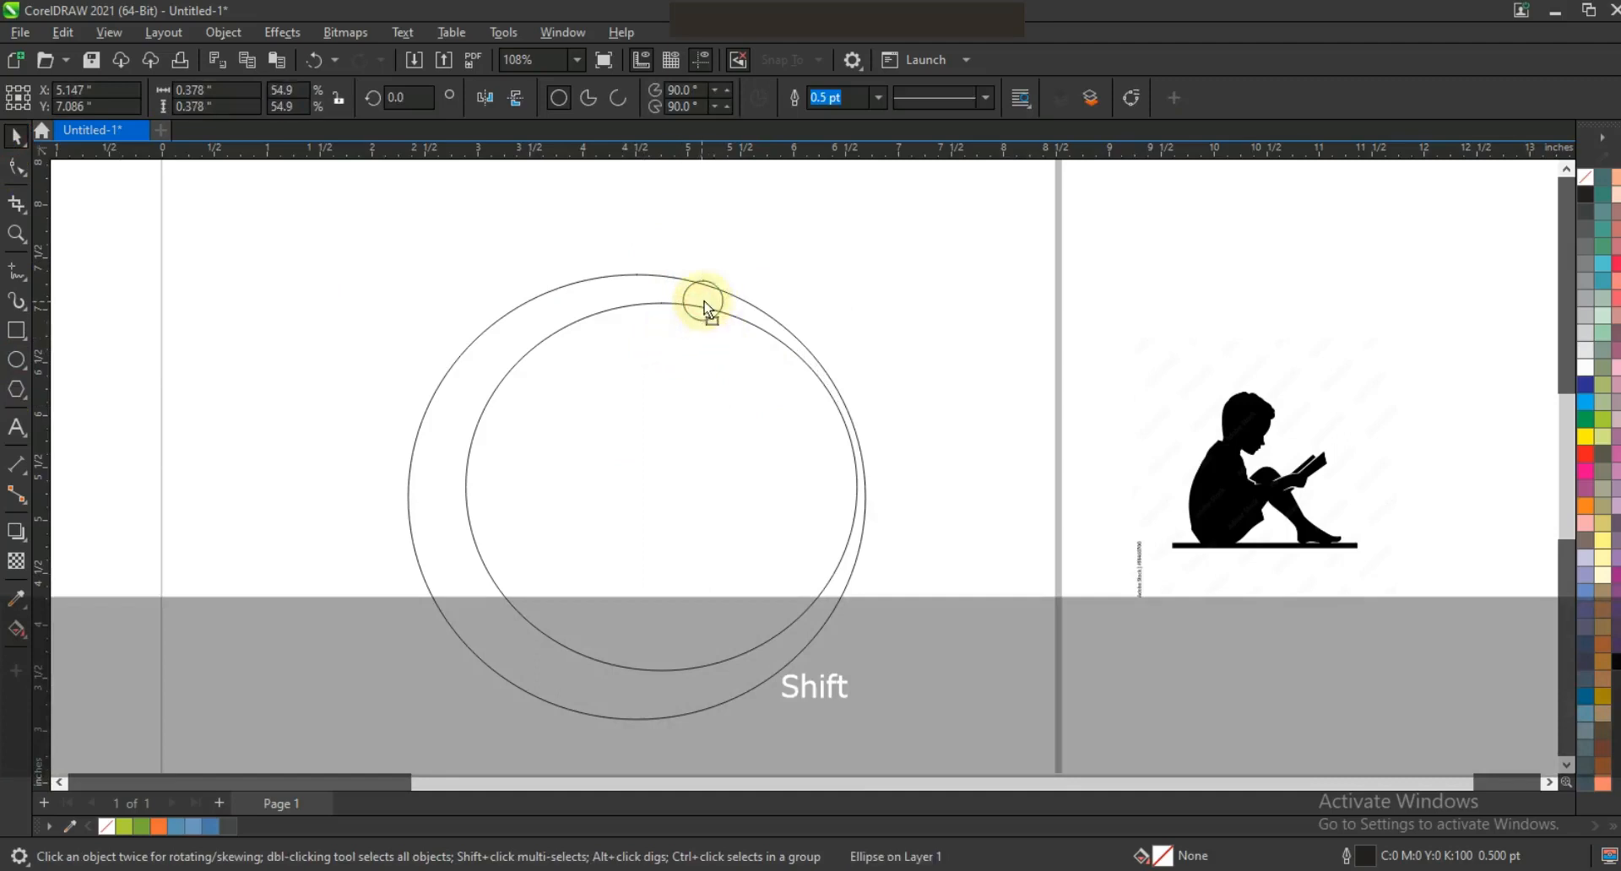
pyautogui.click(964, 398)
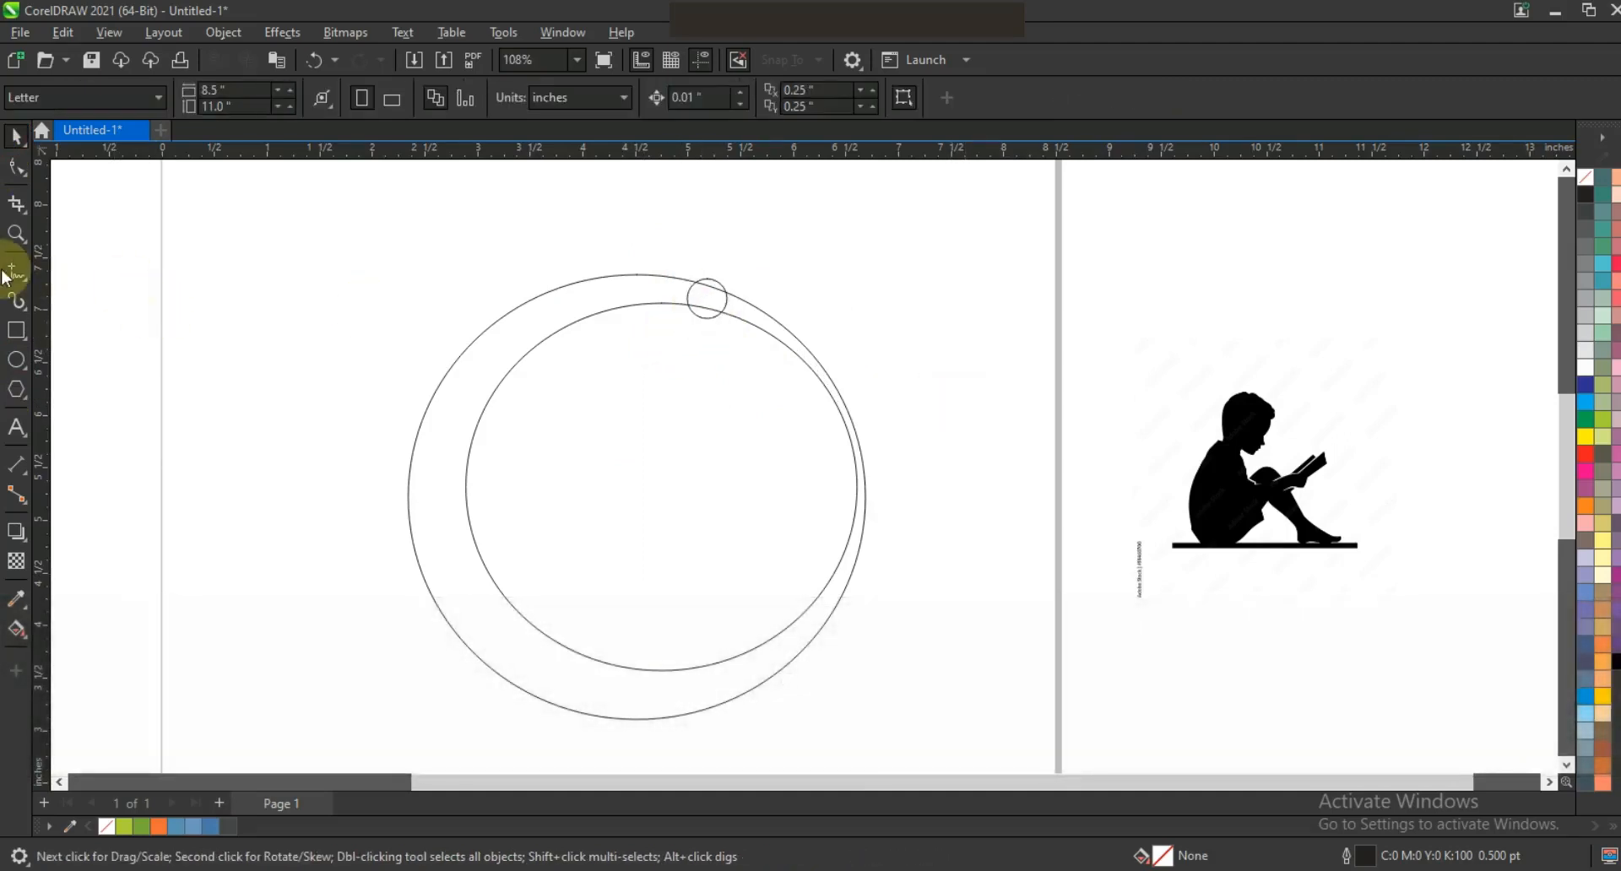
# Step: Draw a horizontal straight line about 2.08 inches long across the lower left part of both circles
pyautogui.press('F5')
pyautogui.click(426, 643)
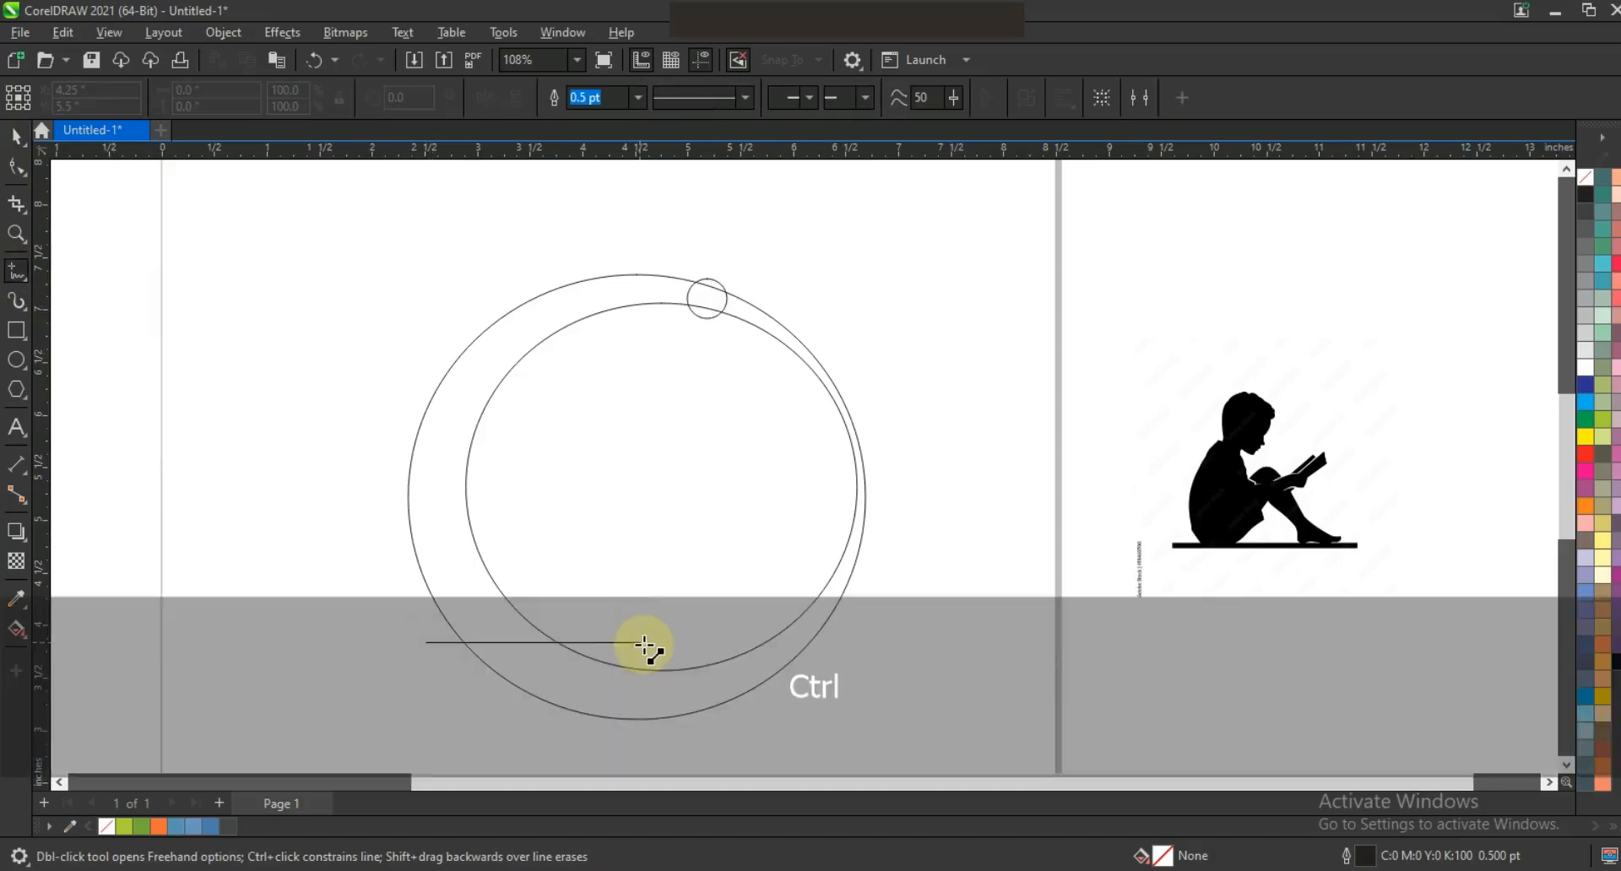
pyautogui.click(645, 644)
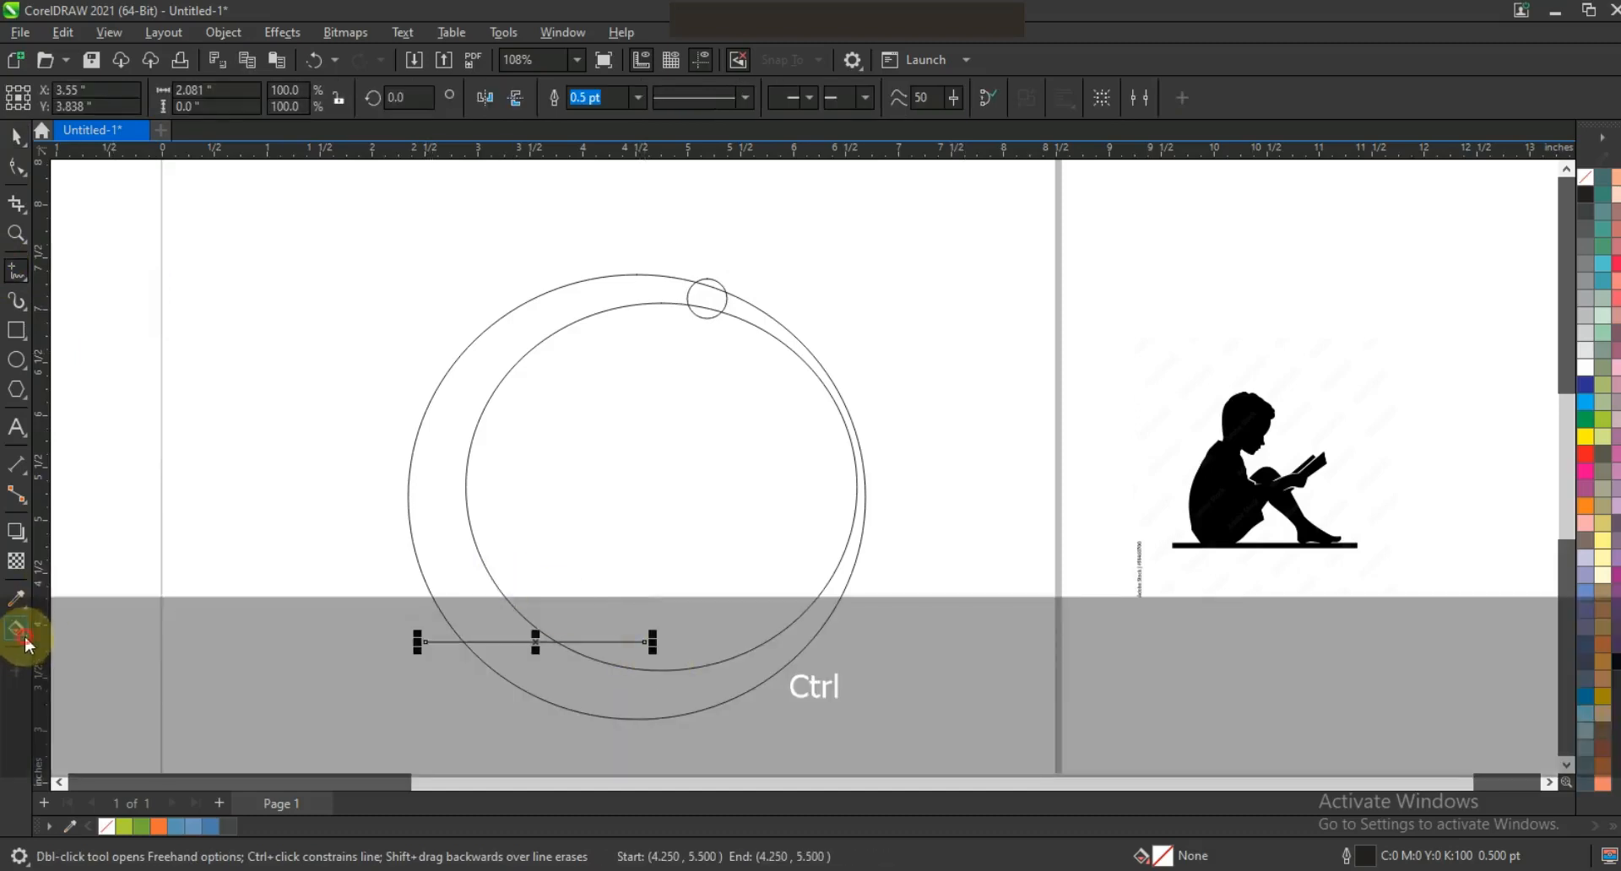
# Step: Smart-fill the left crescent region and the small region inside the little circle with blue
pyautogui.click(28, 645)
pyautogui.click(447, 525)
pyautogui.click(693, 297)
# Step: Delete the construction circles and the horizontal line, keeping only the blue filled pieces
pyautogui.click(26, 142)
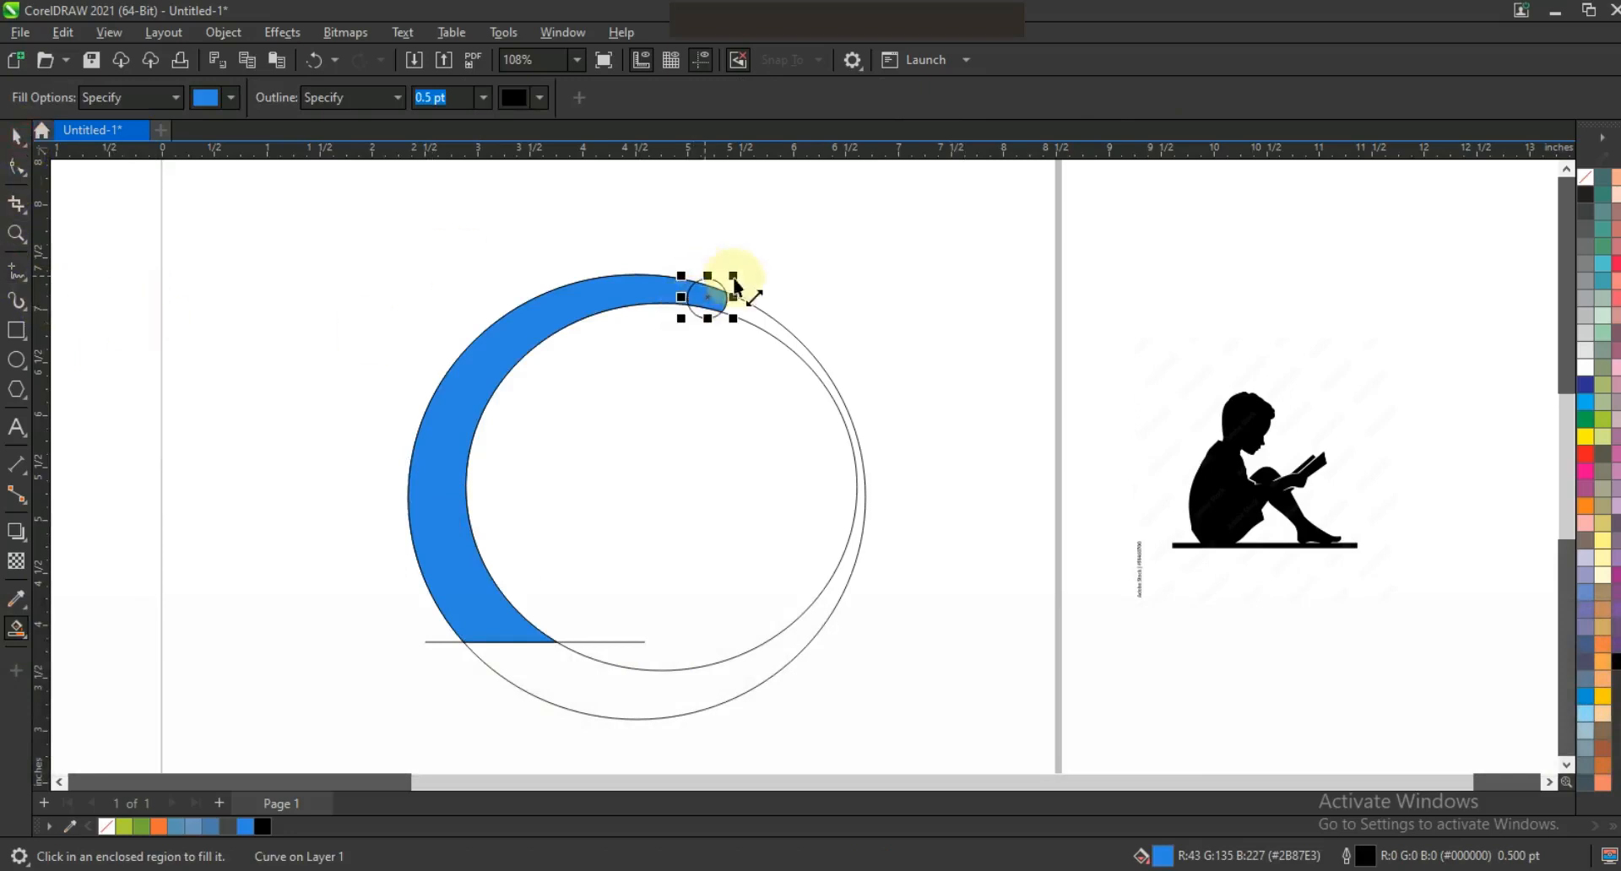
pyautogui.click(713, 280)
pyautogui.press('Delete')
pyautogui.click(581, 708)
pyautogui.press('Delete')
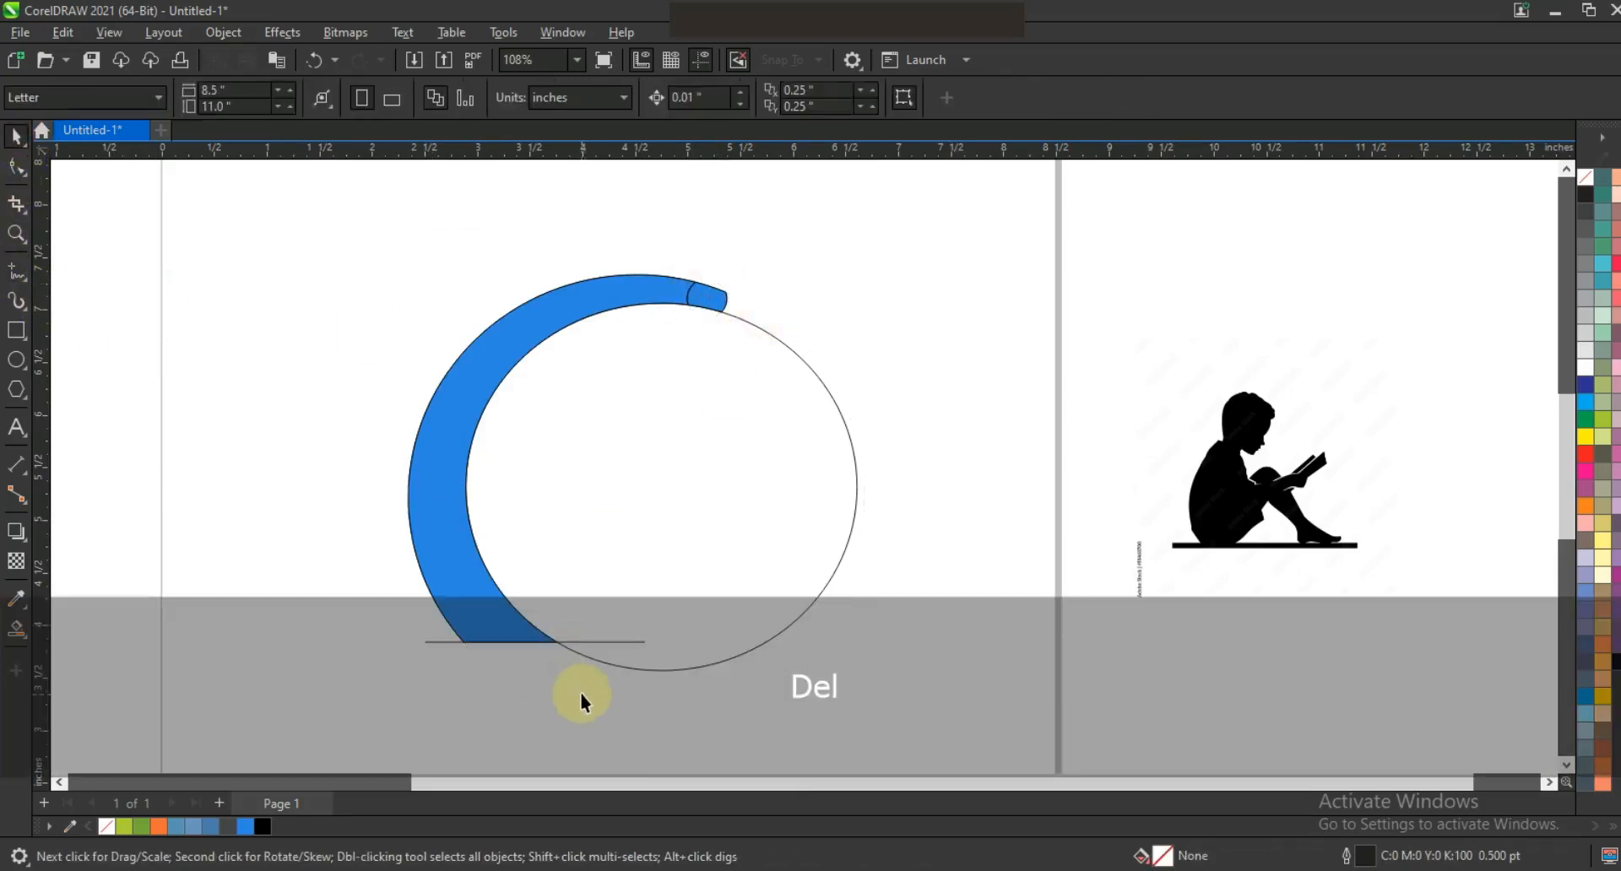
pyautogui.click(611, 642)
pyautogui.press('Delete')
pyautogui.click(622, 669)
pyautogui.press('Delete')
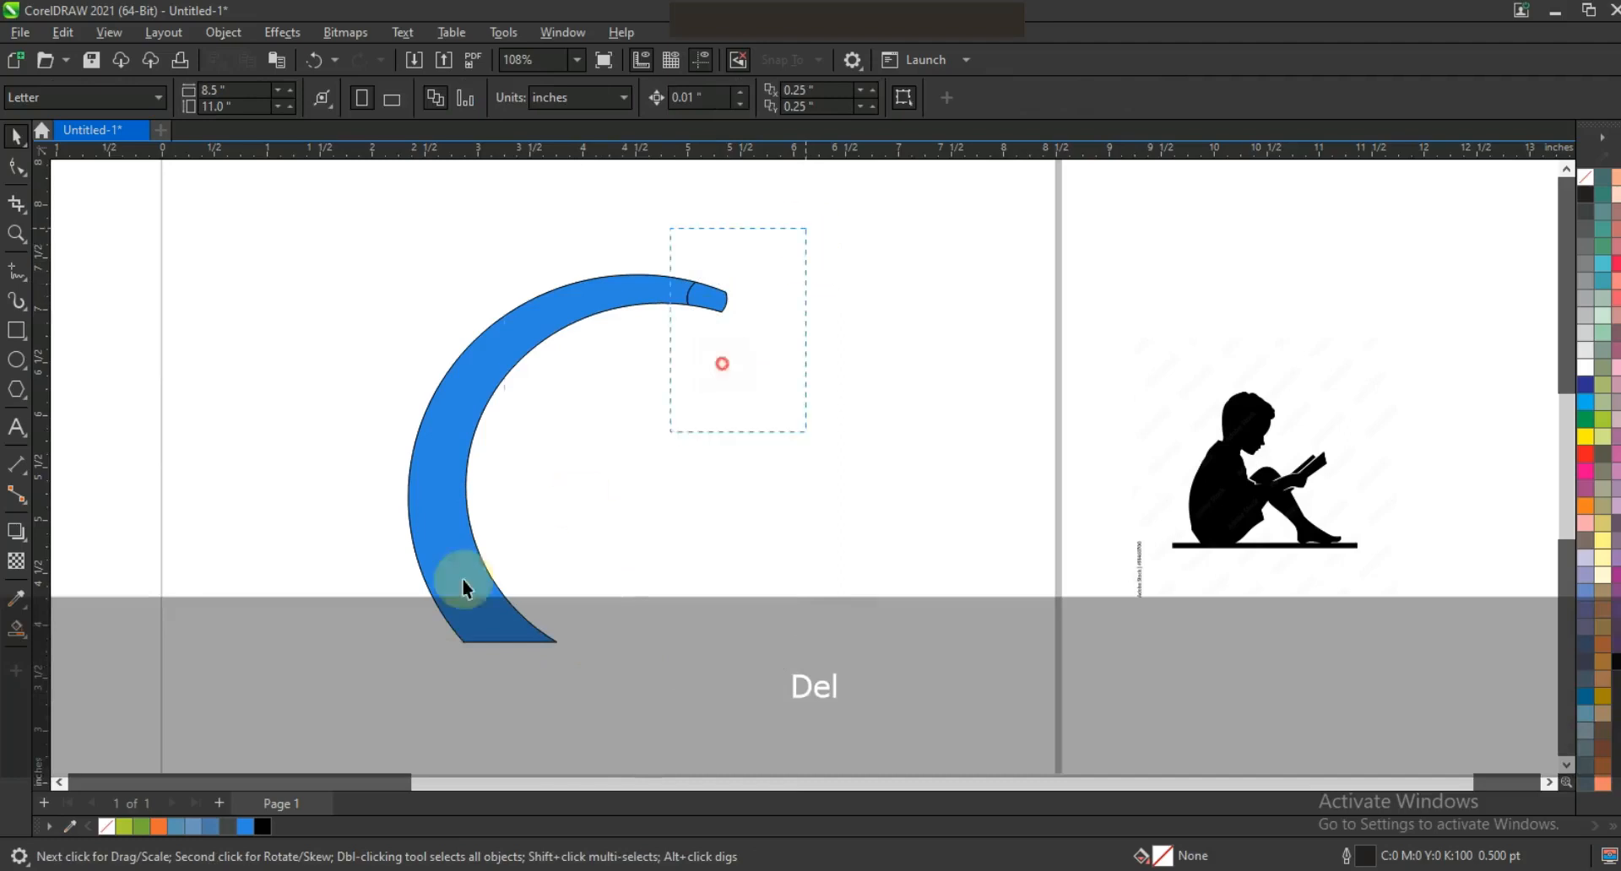
# Step: Weld the two blue pieces into one trunk shape and move it slightly to the right
pyautogui.moveTo(351, 675); pyautogui.dragTo(351, 675)
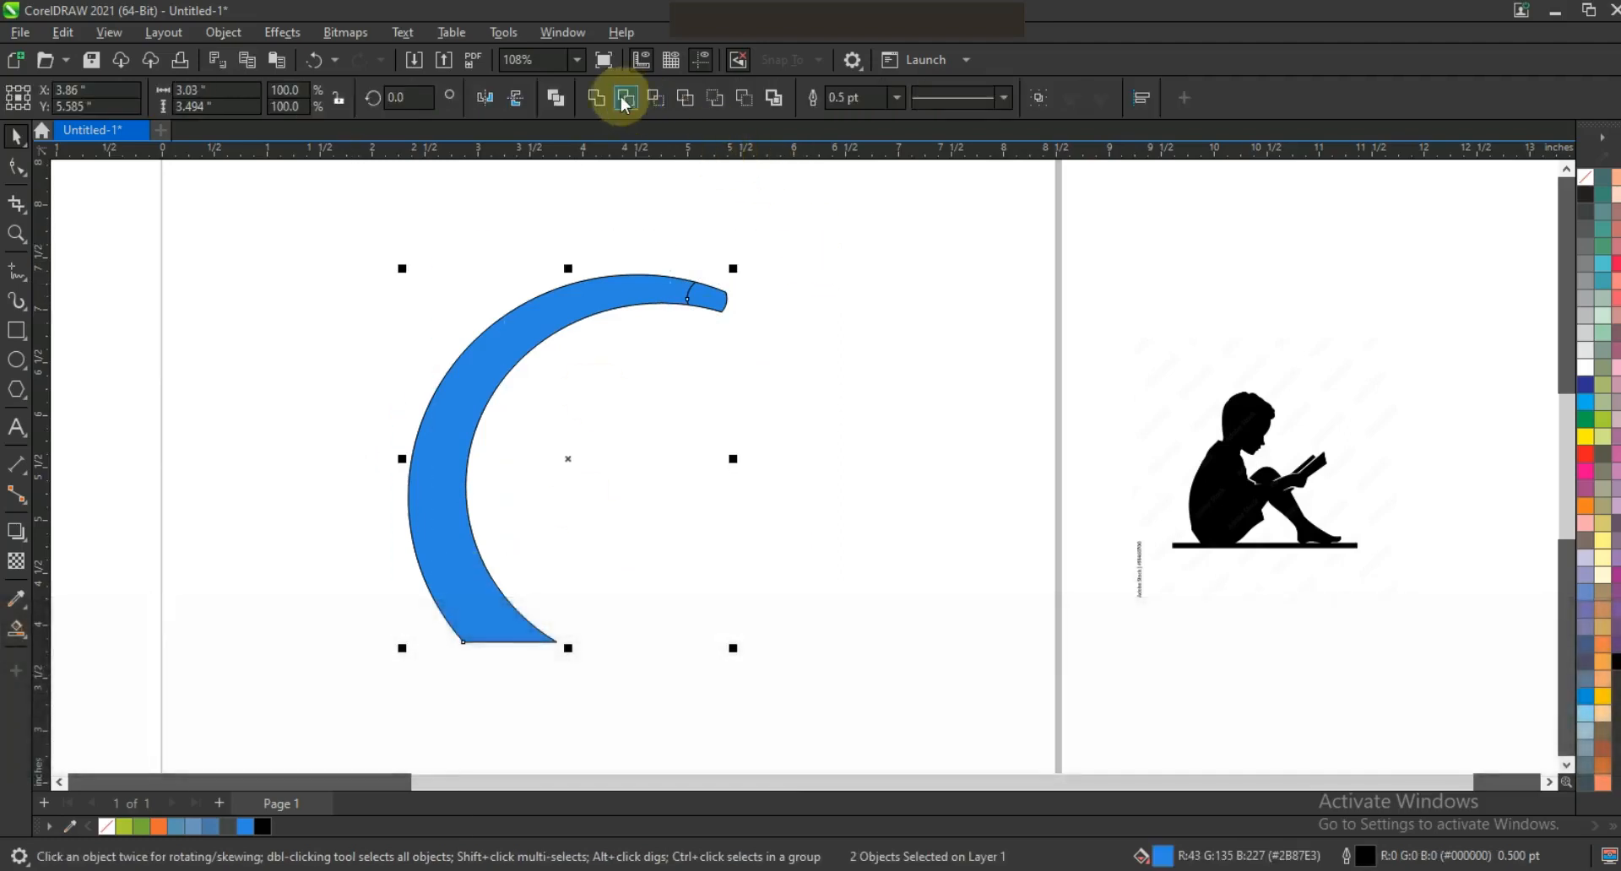
pyautogui.moveTo(659, 302); pyautogui.dragTo(772, 308)
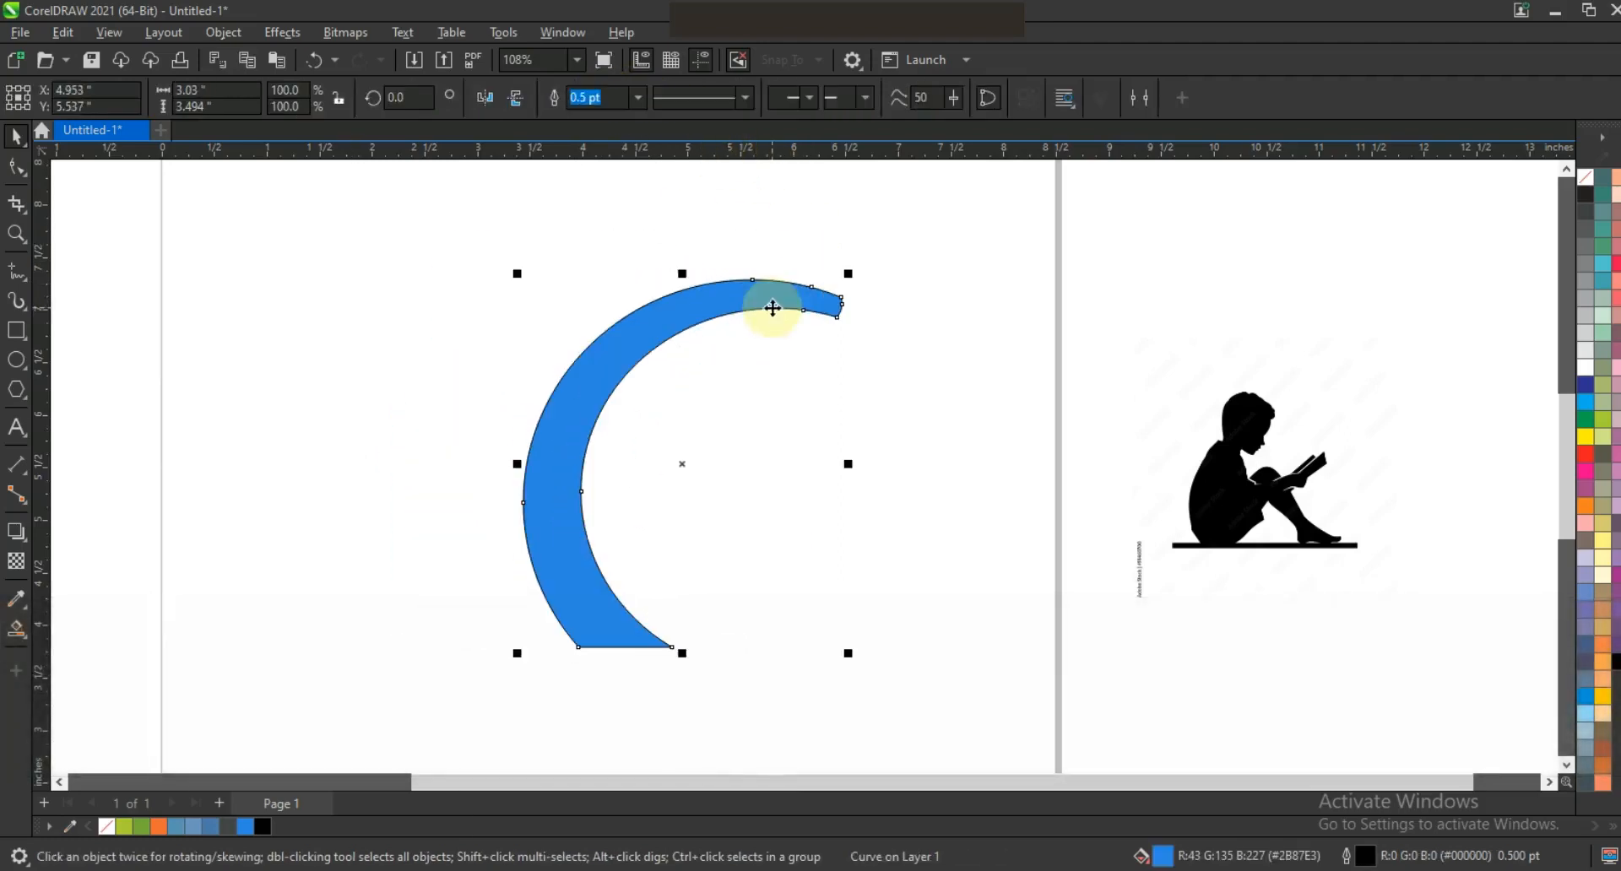
pyautogui.click(775, 502)
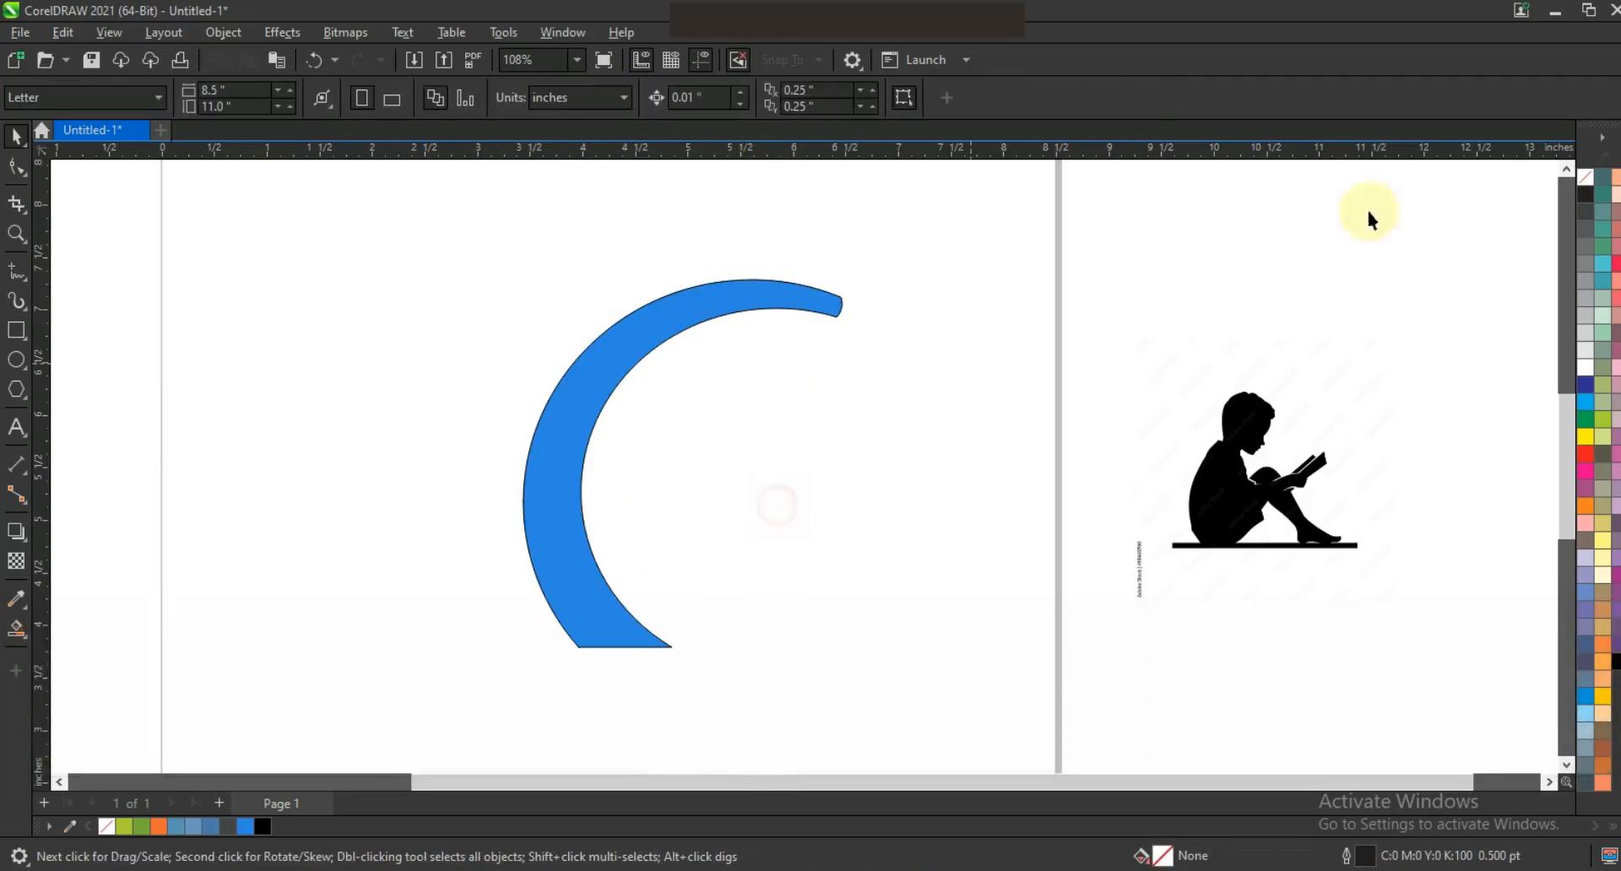
# Step: Draw a narrow straight-sided branch outline rising diagonally to the right from the trunk's upper edge
pyautogui.click(1566, 170)
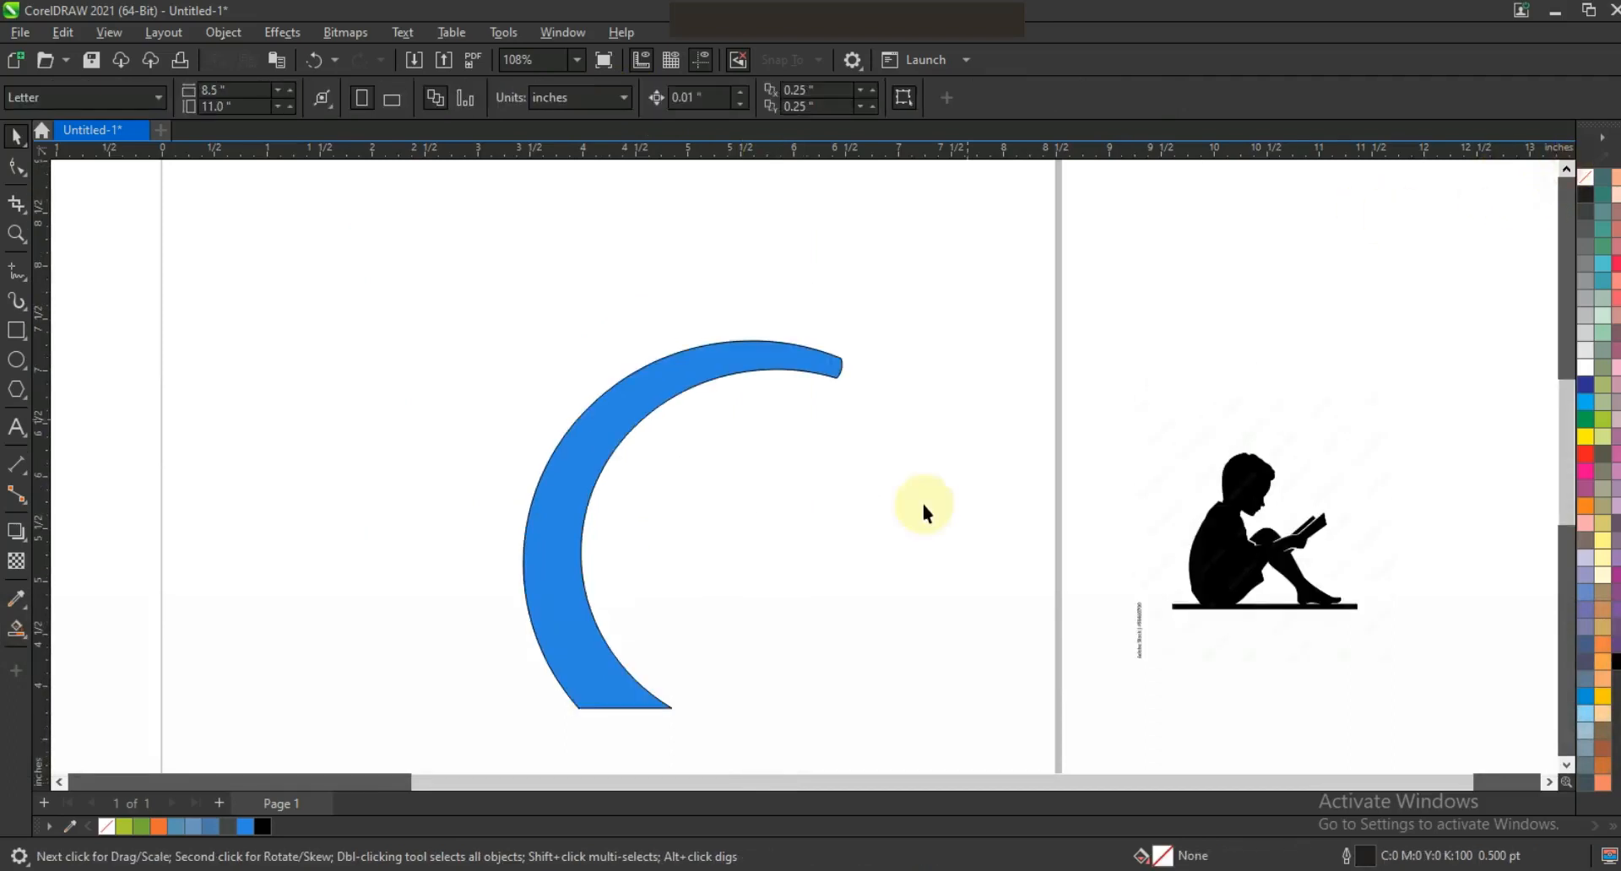
pyautogui.click(1566, 170)
pyautogui.click(16, 234)
pyautogui.moveTo(469, 337); pyautogui.dragTo(897, 507)
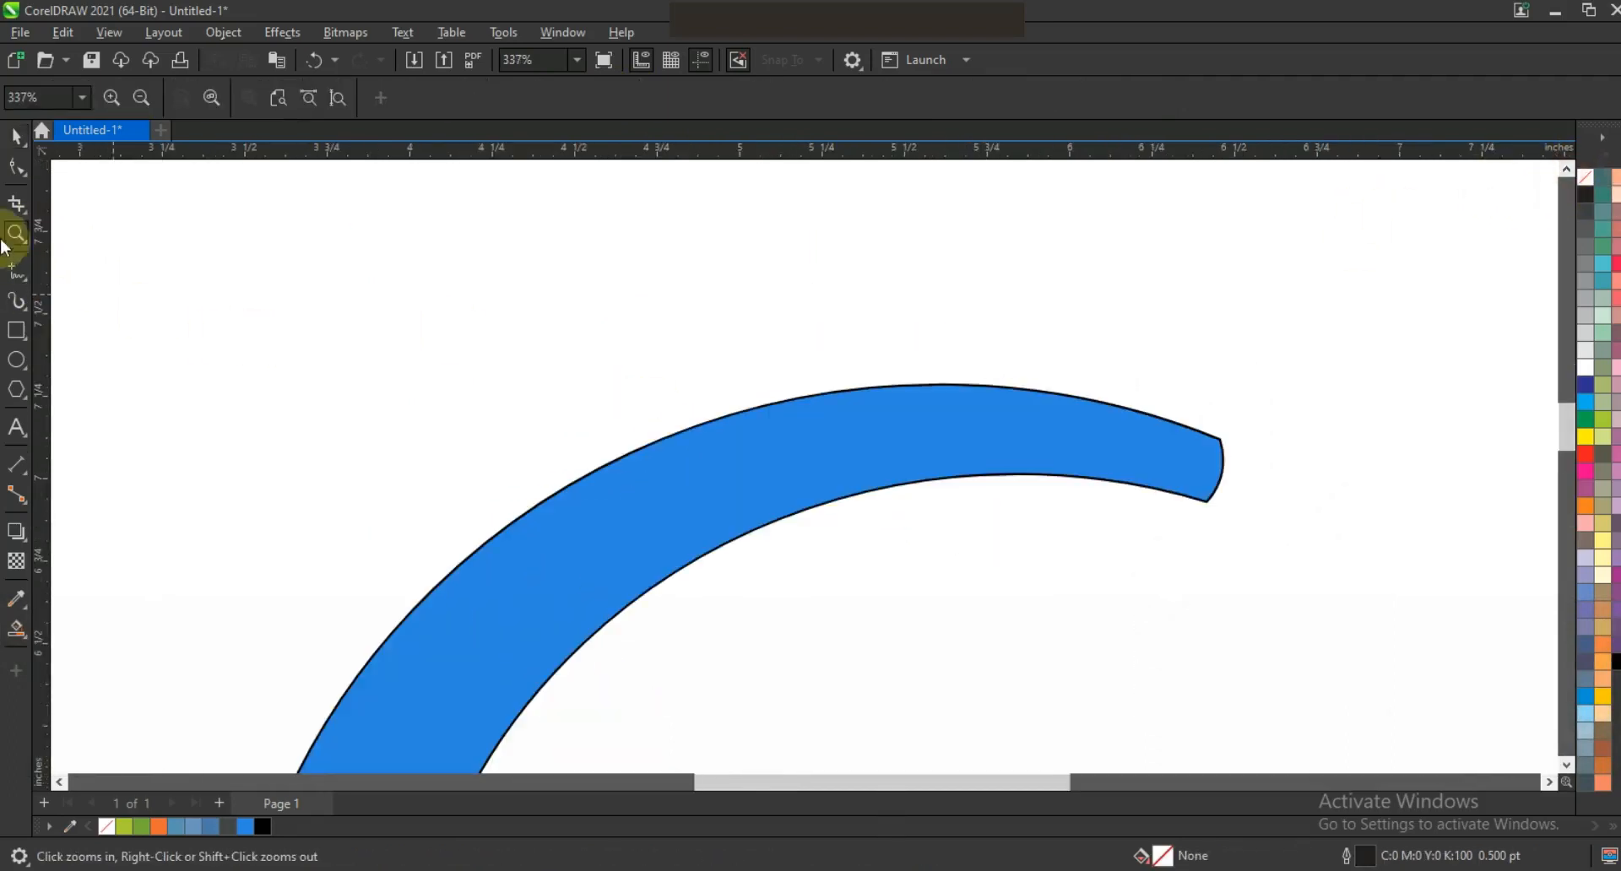
pyautogui.click(16, 270)
pyautogui.press('F3')
pyautogui.click(760, 432)
pyautogui.click(855, 335)
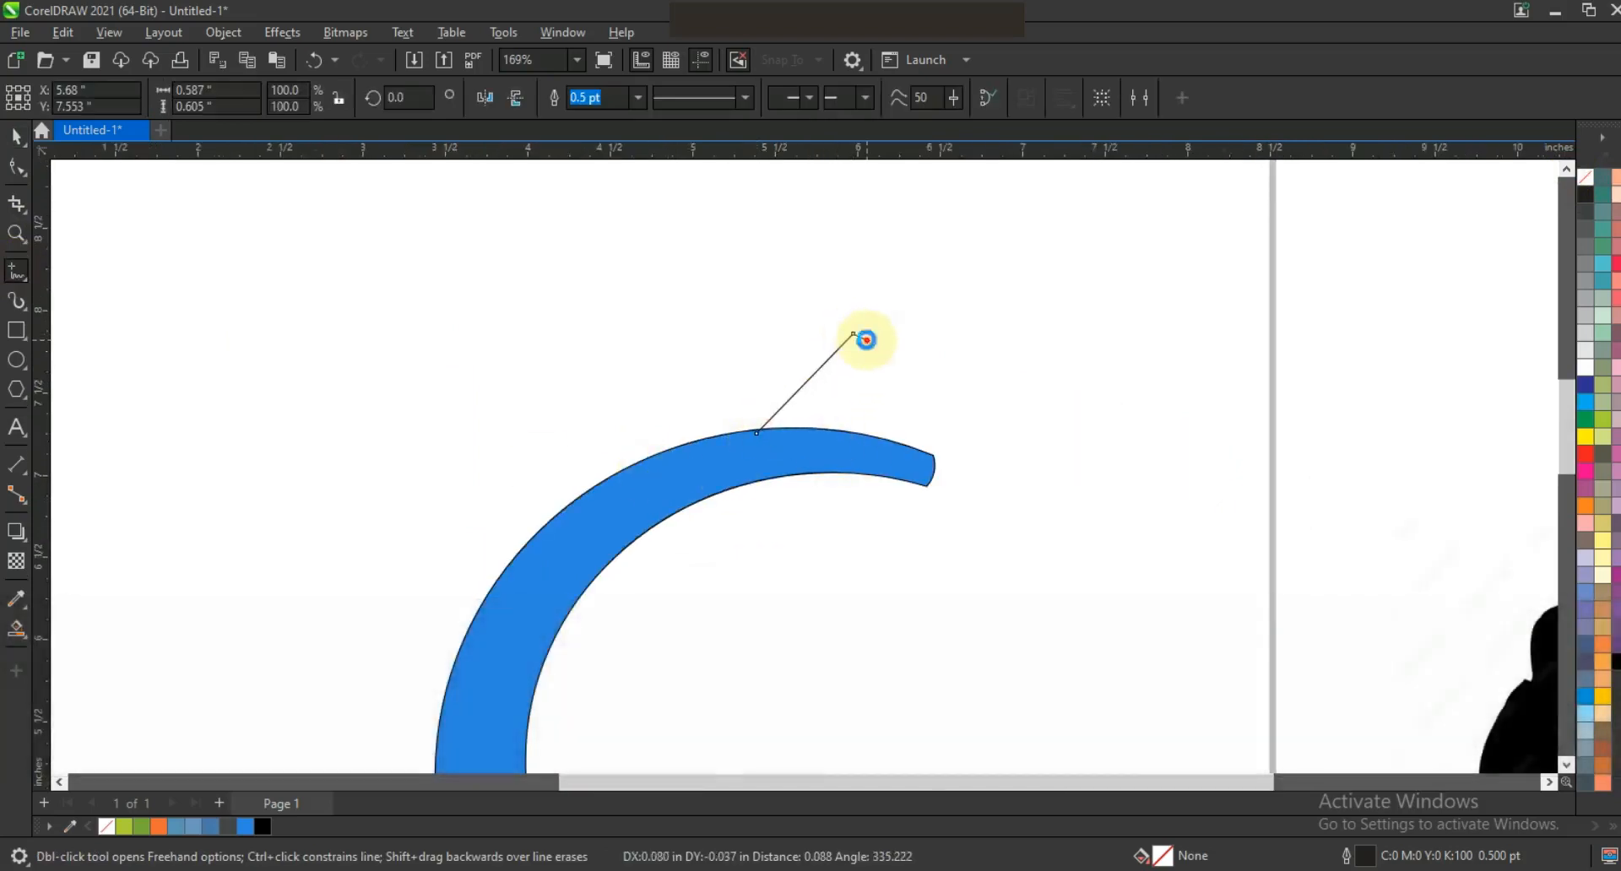
# Step: Reshape the branch outline with curved sides, a wider base and a rounded tip
pyautogui.click(16, 167)
pyautogui.moveTo(619, 347)
pyautogui.mouseDown()
pyautogui.moveTo(959, 507)
pyautogui.moveTo(897, 500)
pyautogui.mouseUp()
pyautogui.press('F3')
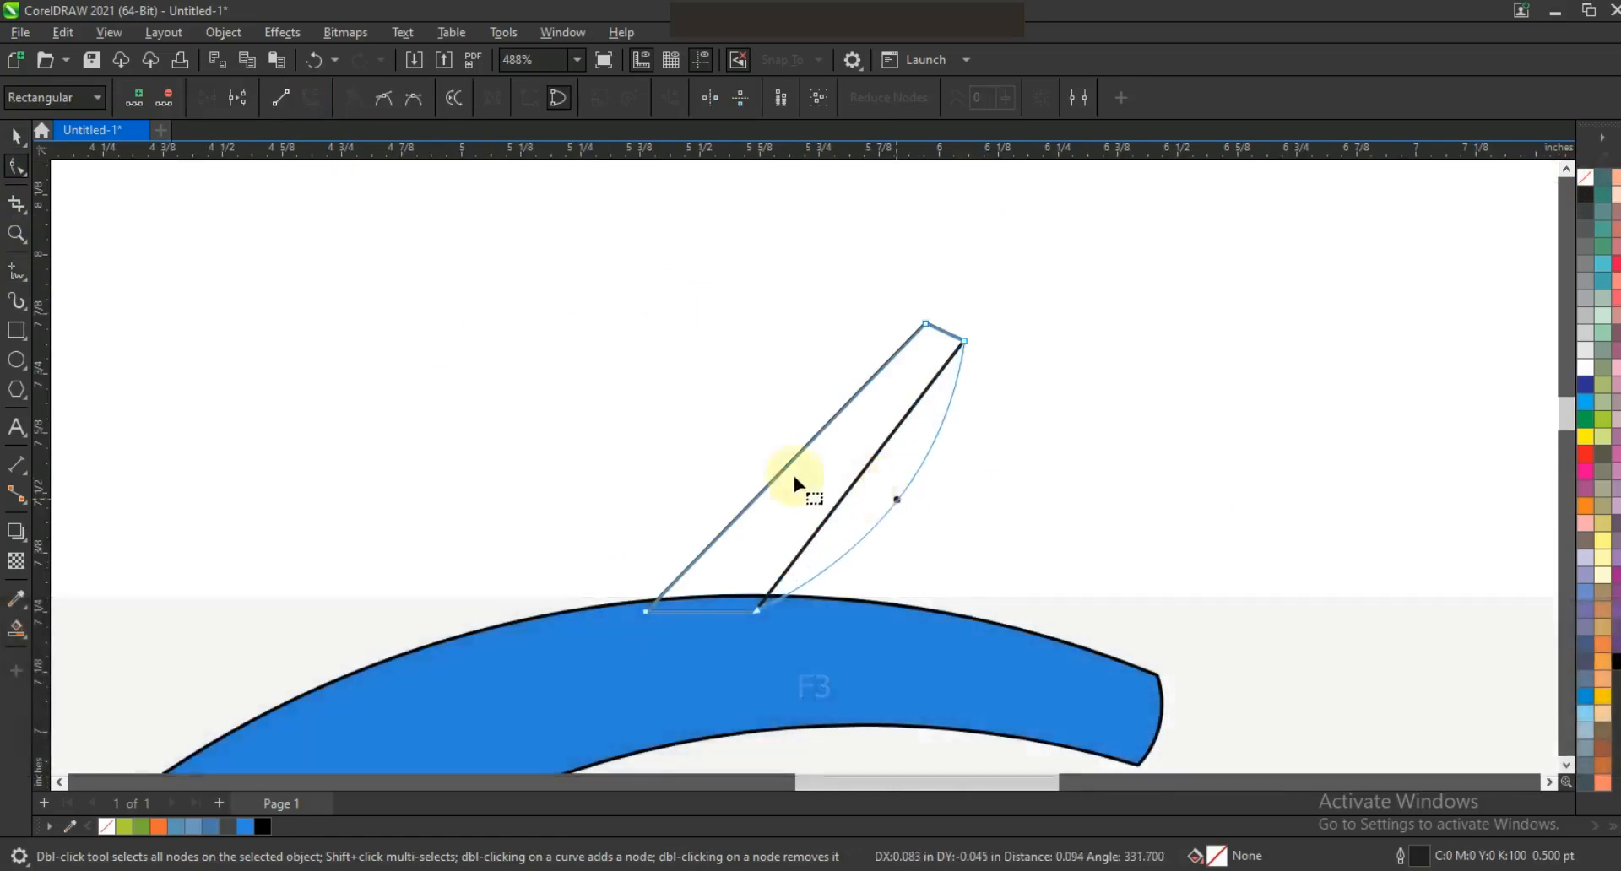
pyautogui.moveTo(842, 409); pyautogui.dragTo(873, 428)
pyautogui.moveTo(646, 611); pyautogui.dragTo(624, 617)
pyautogui.moveTo(939, 336); pyautogui.dragTo(965, 296)
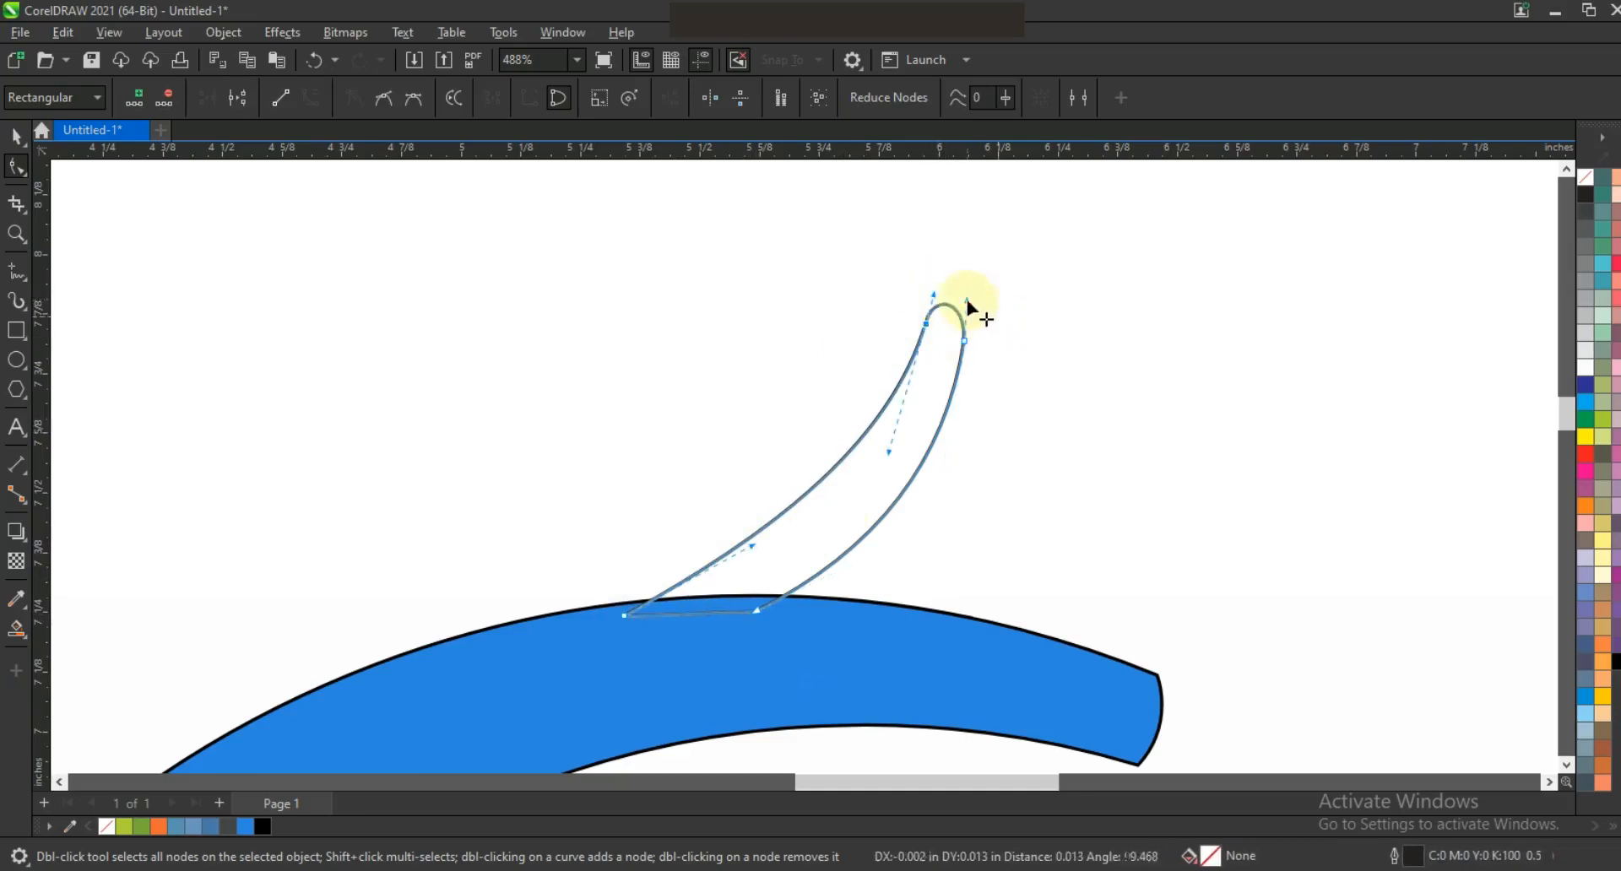
pyautogui.click(831, 470)
# Step: Fill the branch and the blue trunk with black
pyautogui.click(16, 136)
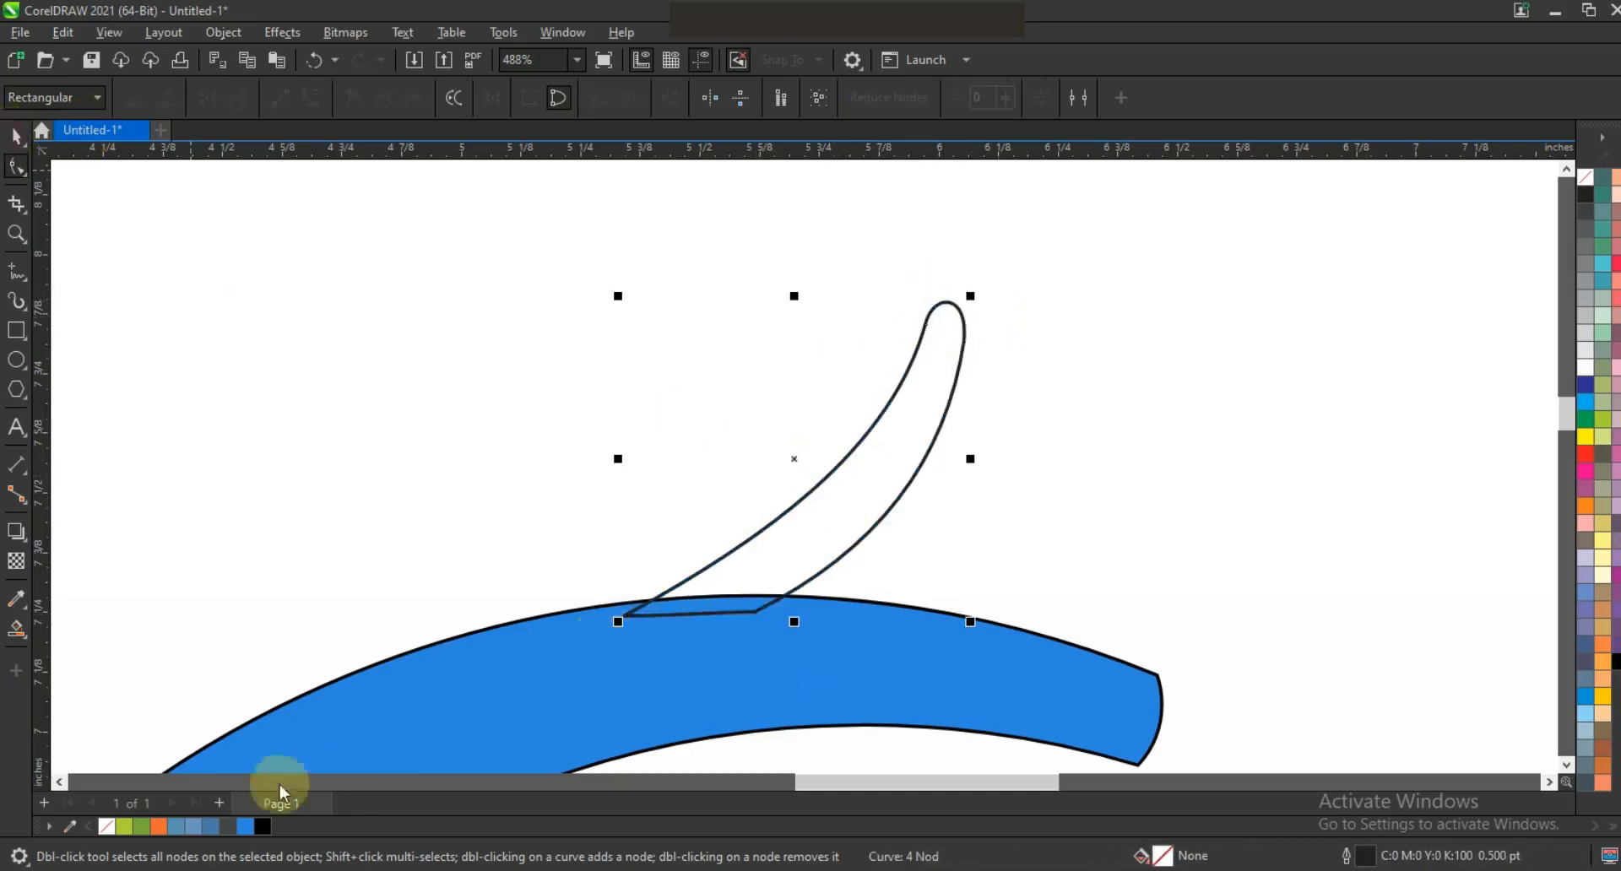
pyautogui.click(262, 825)
pyautogui.press('F3')
pyautogui.press('F3')
pyautogui.click(930, 320)
pyautogui.click(260, 826)
pyautogui.click(1078, 456)
# Step: Duplicate the branch as an upright one further left on the trunk, and add a smaller mirrored twig on its left side
pyautogui.rightClick(793, 294)
pyautogui.moveTo(934, 264); pyautogui.dragTo(828, 266)
pyautogui.click(802, 299)
pyautogui.moveTo(942, 258); pyautogui.dragTo(850, 295)
pyautogui.rightClick(747, 257)
pyautogui.click(486, 97)
pyautogui.click(731, 269)
pyautogui.click(807, 265)
# Step: Place a vertically mirrored branch copy on the underside of the trunk's curved top
pyautogui.moveTo(781, 257); pyautogui.dragTo(874, 366)
pyautogui.click(923, 369)
pyautogui.click(833, 263)
pyautogui.click(869, 406)
pyautogui.rightClick(904, 428)
pyautogui.click(515, 97)
pyautogui.click(869, 390)
pyautogui.click(871, 413)
# Step: Copy the upright branch to the trunk's left side, then enlarge and position it as a thick limb rising from the trunk
pyautogui.moveTo(831, 290); pyautogui.dragTo(661, 434)
pyautogui.rightClick(662, 434)
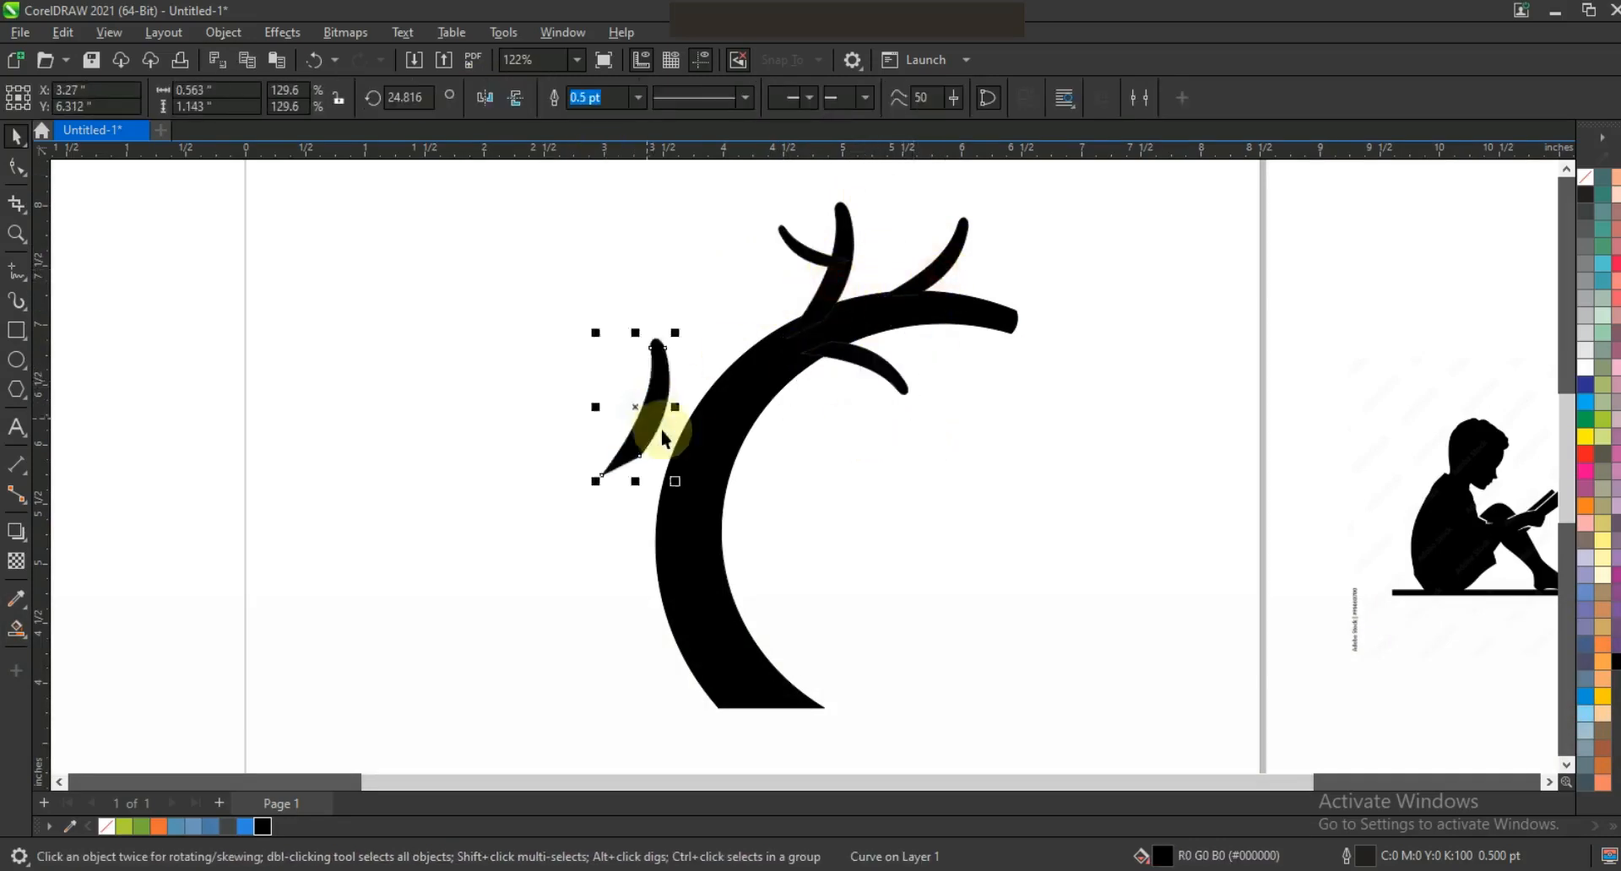
pyautogui.press('F3')
pyautogui.moveTo(615, 357); pyautogui.dragTo(570, 267)
pyautogui.click(630, 371)
pyautogui.moveTo(665, 442); pyautogui.dragTo(699, 414)
pyautogui.moveTo(650, 366); pyautogui.dragTo(693, 385)
pyautogui.moveTo(705, 467); pyautogui.dragTo(697, 448)
pyautogui.moveTo(683, 377); pyautogui.dragTo(690, 382)
pyautogui.moveTo(705, 285); pyautogui.dragTo(707, 288)
# Step: Adjust the thick limb's nodes and curve handles so its outline flows into the trunk
pyautogui.press('z')
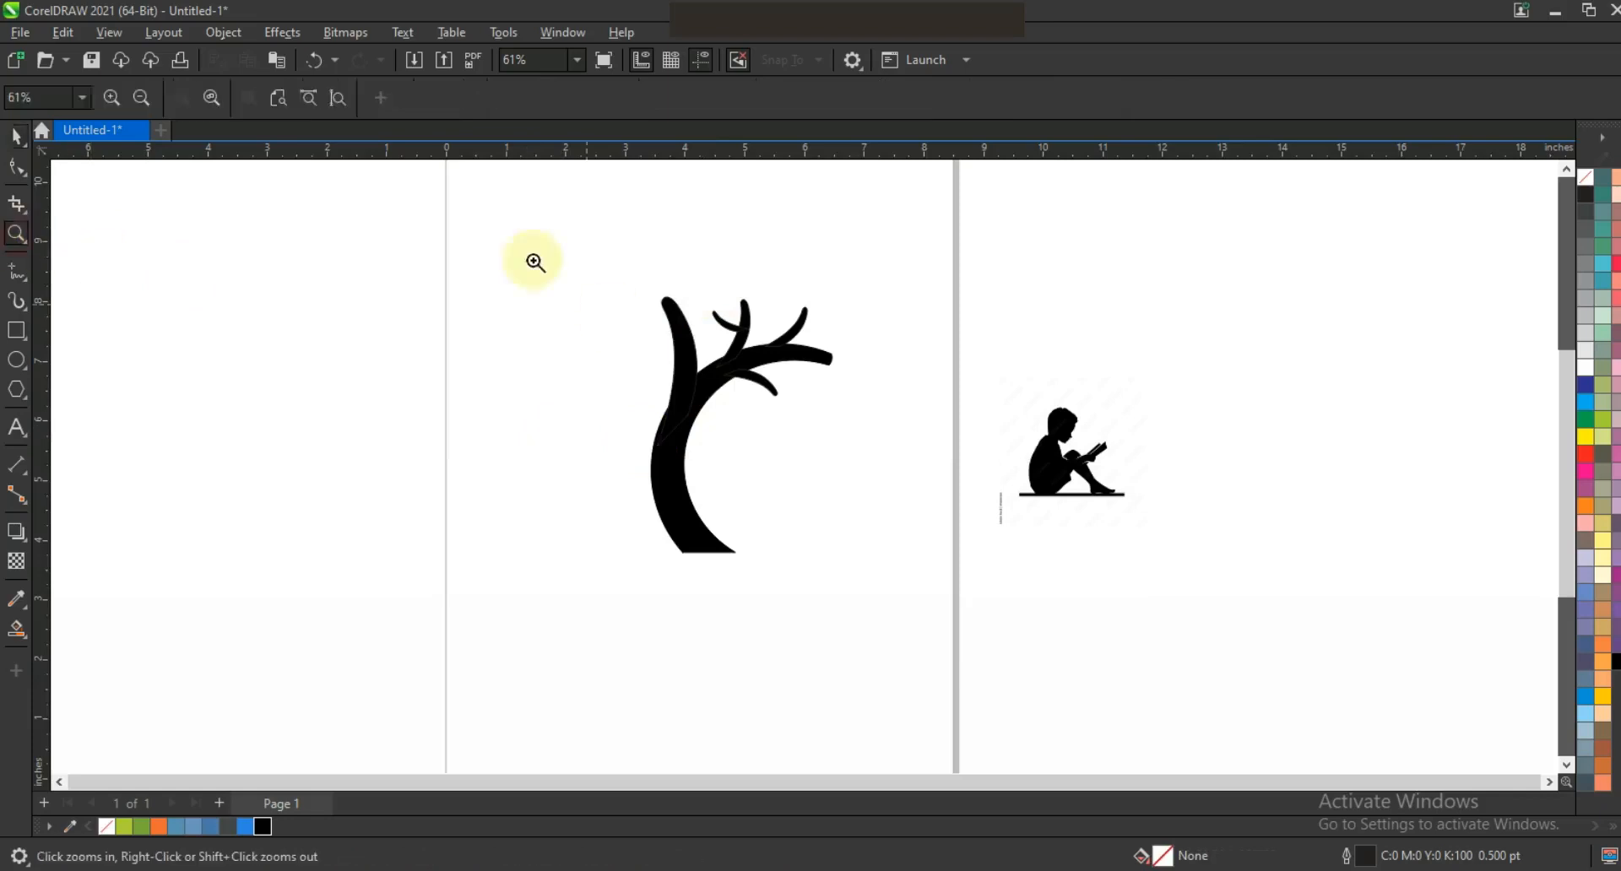
pyautogui.click(564, 334)
pyautogui.click(17, 166)
pyautogui.moveTo(754, 371); pyautogui.dragTo(759, 377)
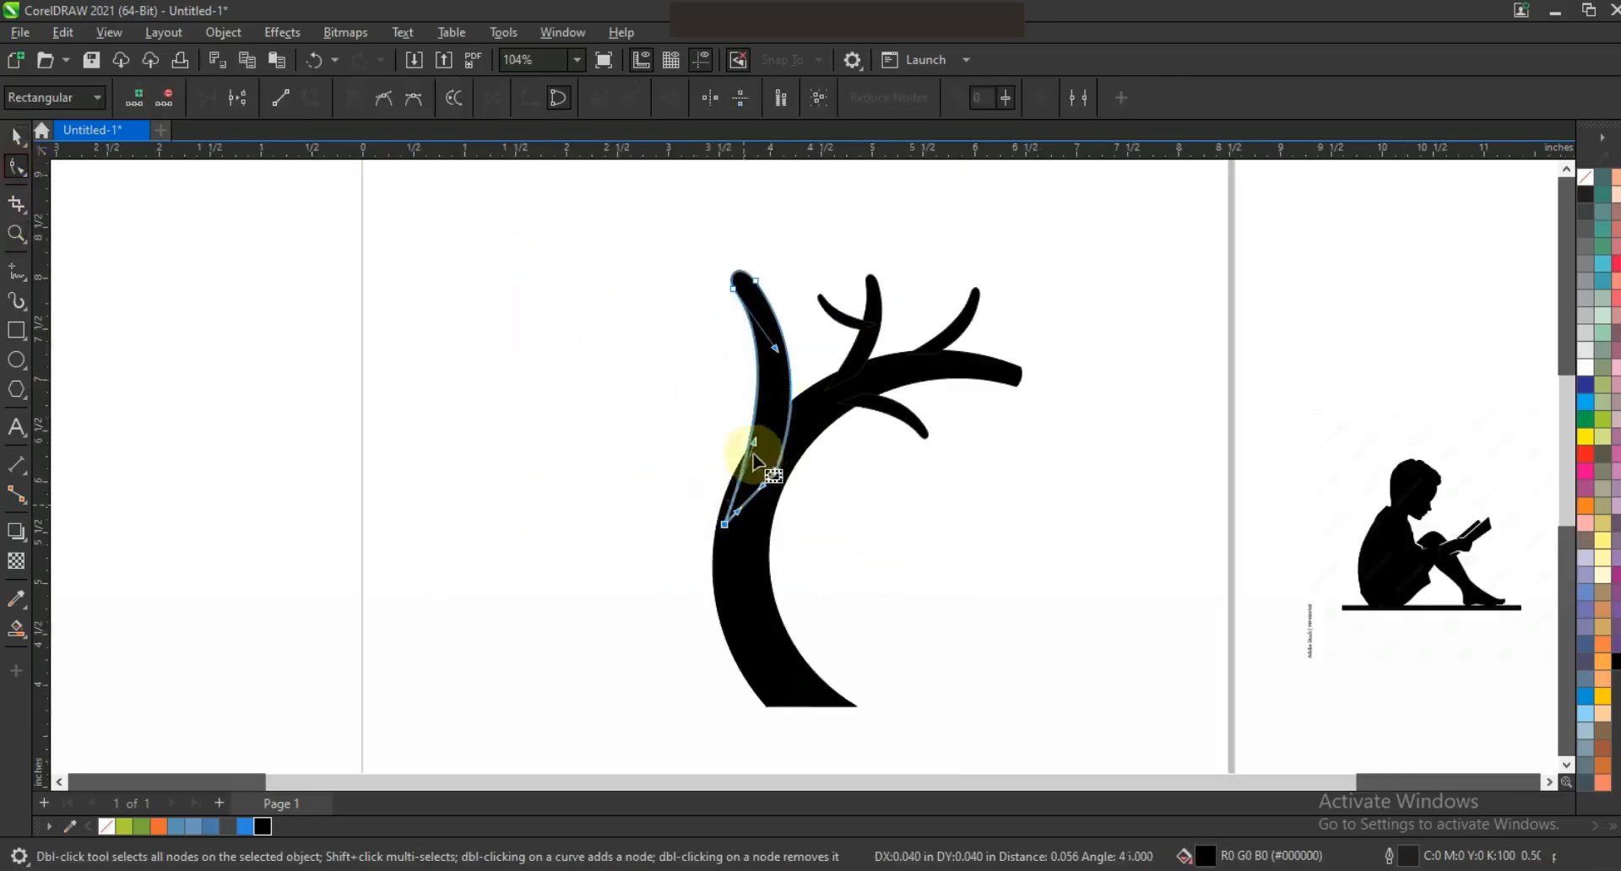
pyautogui.moveTo(750, 449); pyautogui.dragTo(735, 441)
pyautogui.moveTo(776, 348); pyautogui.dragTo(777, 351)
# Step: Add two twig copies to the thick limb, one near its tip on the right and one mirrored on its left
pyautogui.press('space')
pyautogui.click(835, 309)
pyautogui.rightClick(799, 265)
pyautogui.moveTo(803, 265); pyautogui.dragTo(735, 362)
pyautogui.click(484, 97)
pyautogui.click(787, 277)
pyautogui.click(605, 369)
pyautogui.rightClick(710, 359)
pyautogui.click(484, 98)
pyautogui.click(740, 355)
# Step: Copy the upright branch, mirror it horizontally and attach it to the trunk's left side as another limb
pyautogui.click(735, 443)
pyautogui.moveTo(857, 357); pyautogui.dragTo(606, 422)
pyautogui.rightClick(606, 421)
pyautogui.click(483, 98)
pyautogui.moveTo(641, 474); pyautogui.dragTo(681, 476)
pyautogui.click(588, 457)
pyautogui.moveTo(611, 452); pyautogui.dragTo(734, 493)
# Step: Reshape the left limb's nodes and curves to adjust its base and rounded tip
pyautogui.click(16, 167)
pyautogui.moveTo(694, 470); pyautogui.dragTo(678, 470)
pyautogui.moveTo(533, 285); pyautogui.dragTo(649, 338)
pyautogui.moveTo(637, 339); pyautogui.dragTo(635, 314)
pyautogui.click(16, 136)
pyautogui.click(293, 332)
# Step: Add two twig copies to the left limb, one upright on its right side and one mirrored and rotated on its left
pyautogui.moveTo(783, 280); pyautogui.dragTo(664, 371)
pyautogui.rightClick(678, 338)
pyautogui.click(678, 337)
pyautogui.moveTo(679, 325); pyautogui.dragTo(706, 287)
pyautogui.moveTo(681, 333); pyautogui.dragTo(628, 409)
pyautogui.rightClick(584, 394)
pyautogui.click(486, 100)
pyautogui.click(595, 457)
pyautogui.click(565, 481)
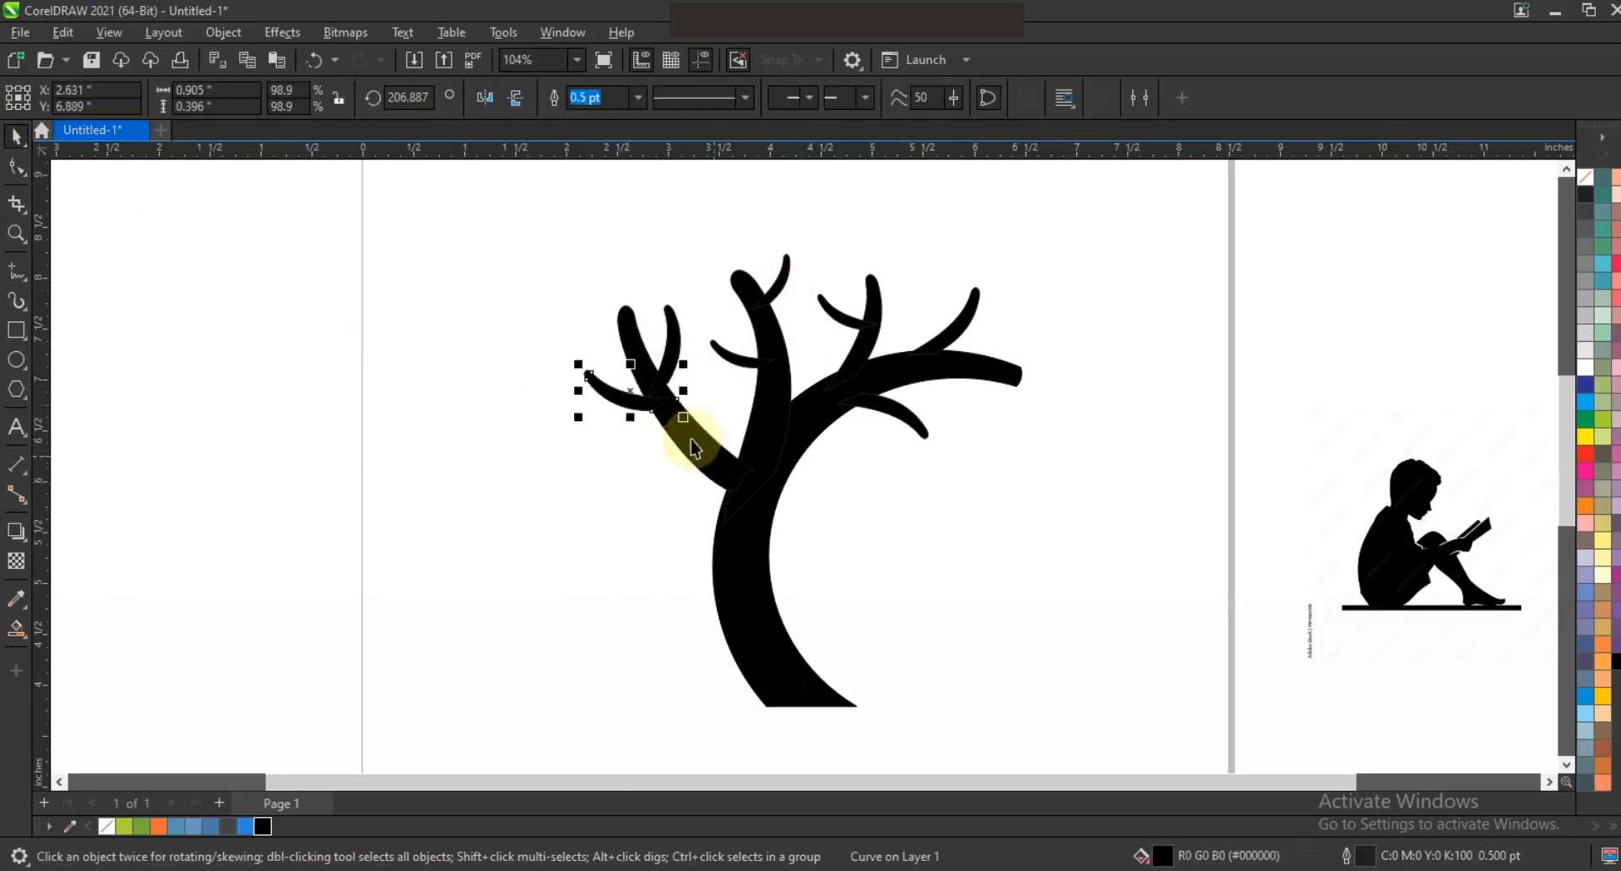
# Step: Place a small scaled-down twig copy on the right side of the central upright limb
pyautogui.click(592, 520)
pyautogui.click(986, 525)
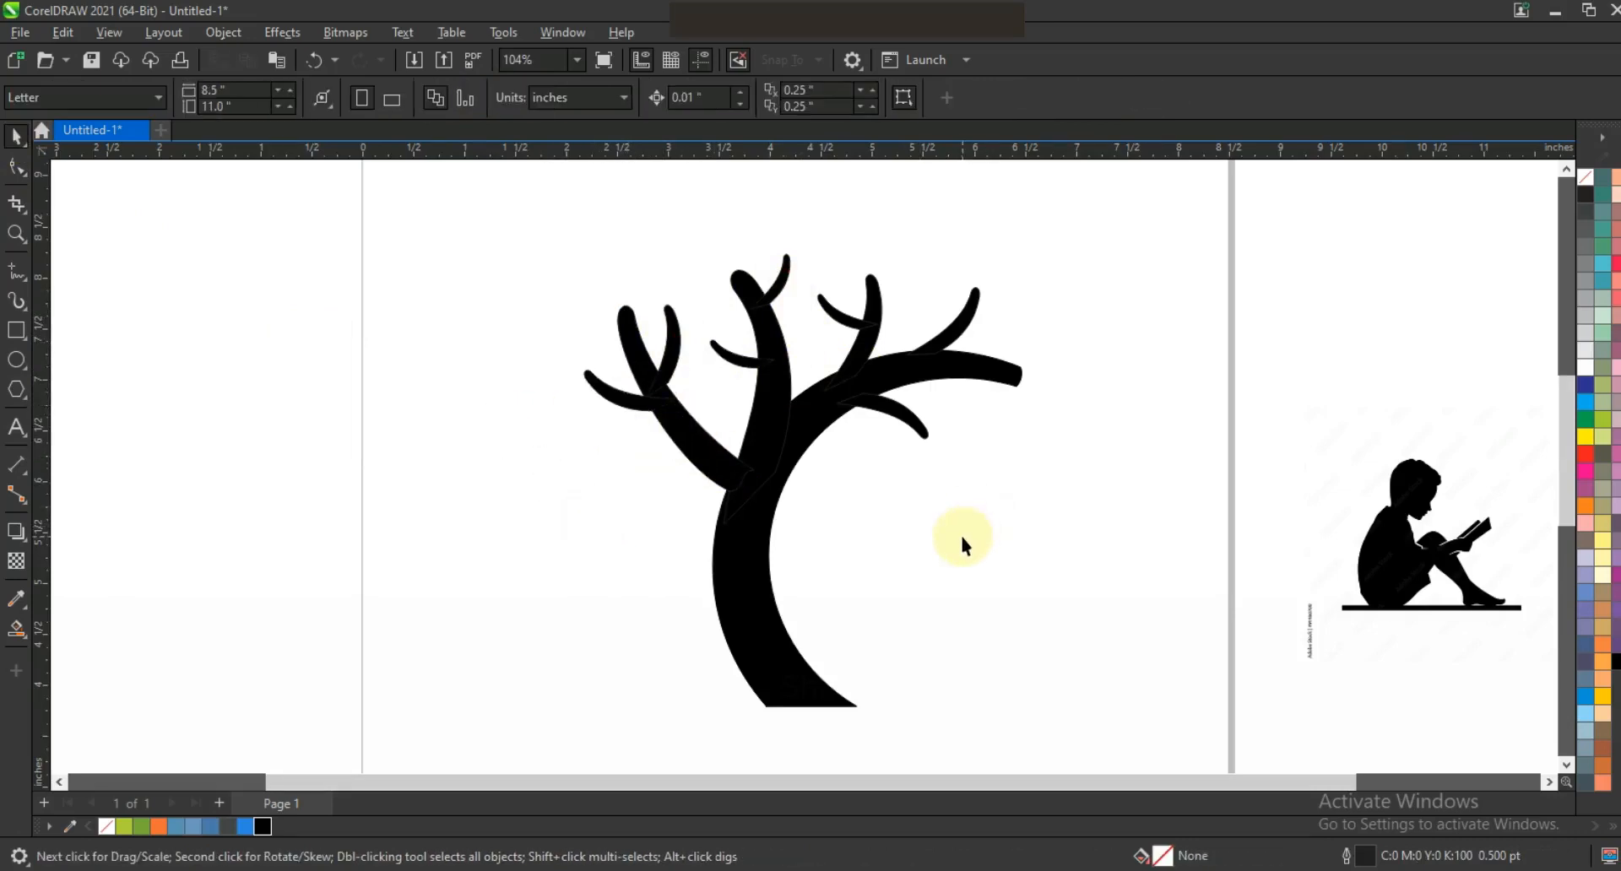
pyautogui.moveTo(803, 297); pyautogui.dragTo(815, 351)
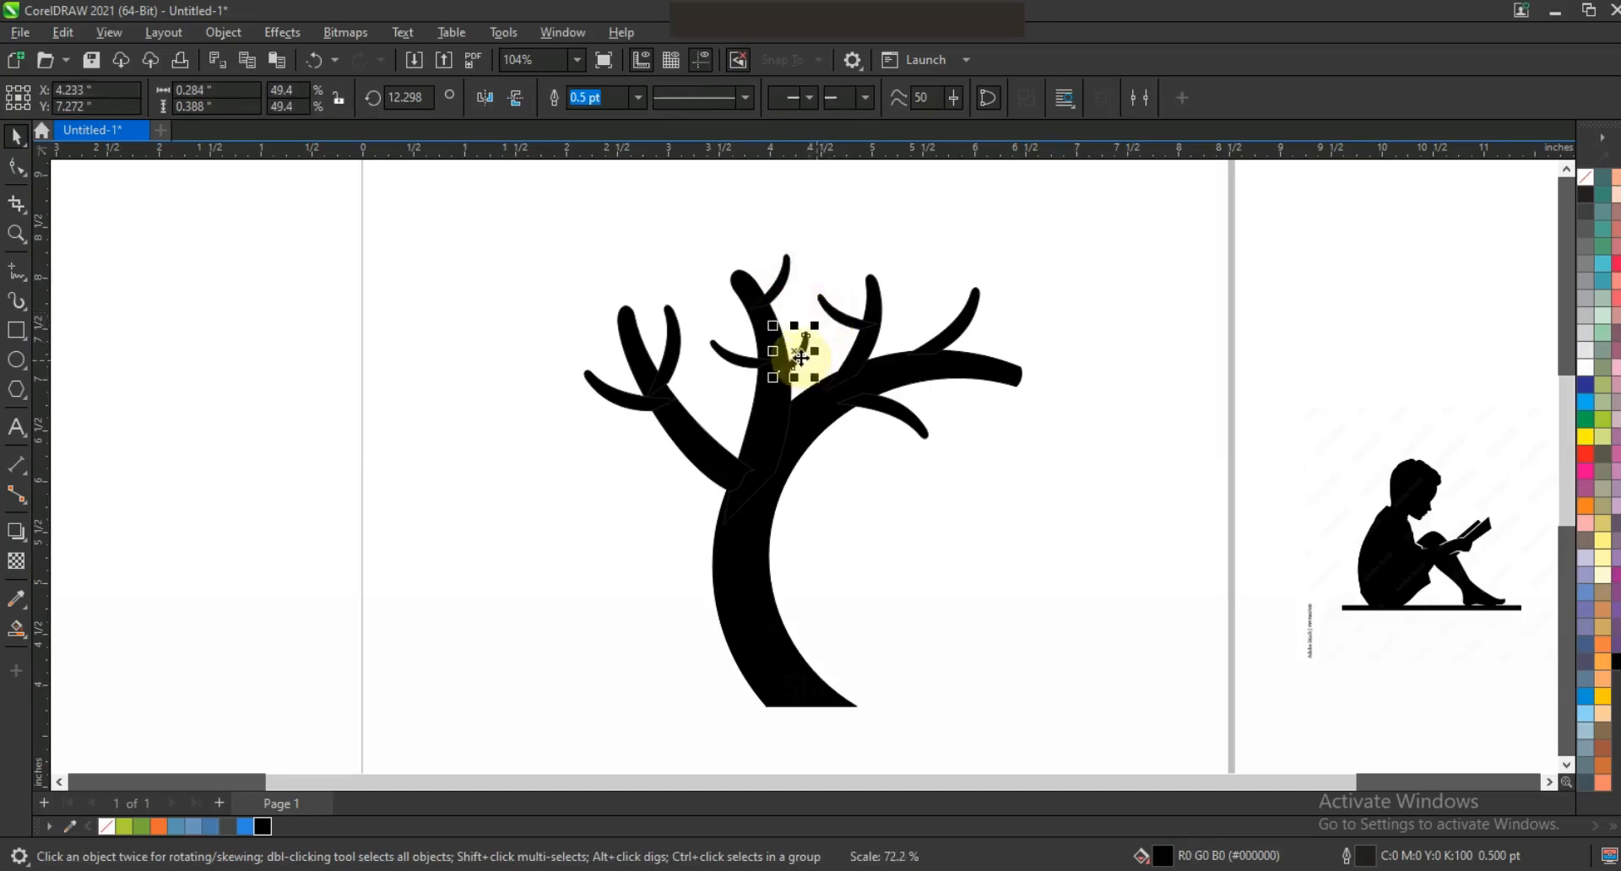
pyautogui.moveTo(798, 367); pyautogui.dragTo(799, 369)
pyautogui.click(893, 510)
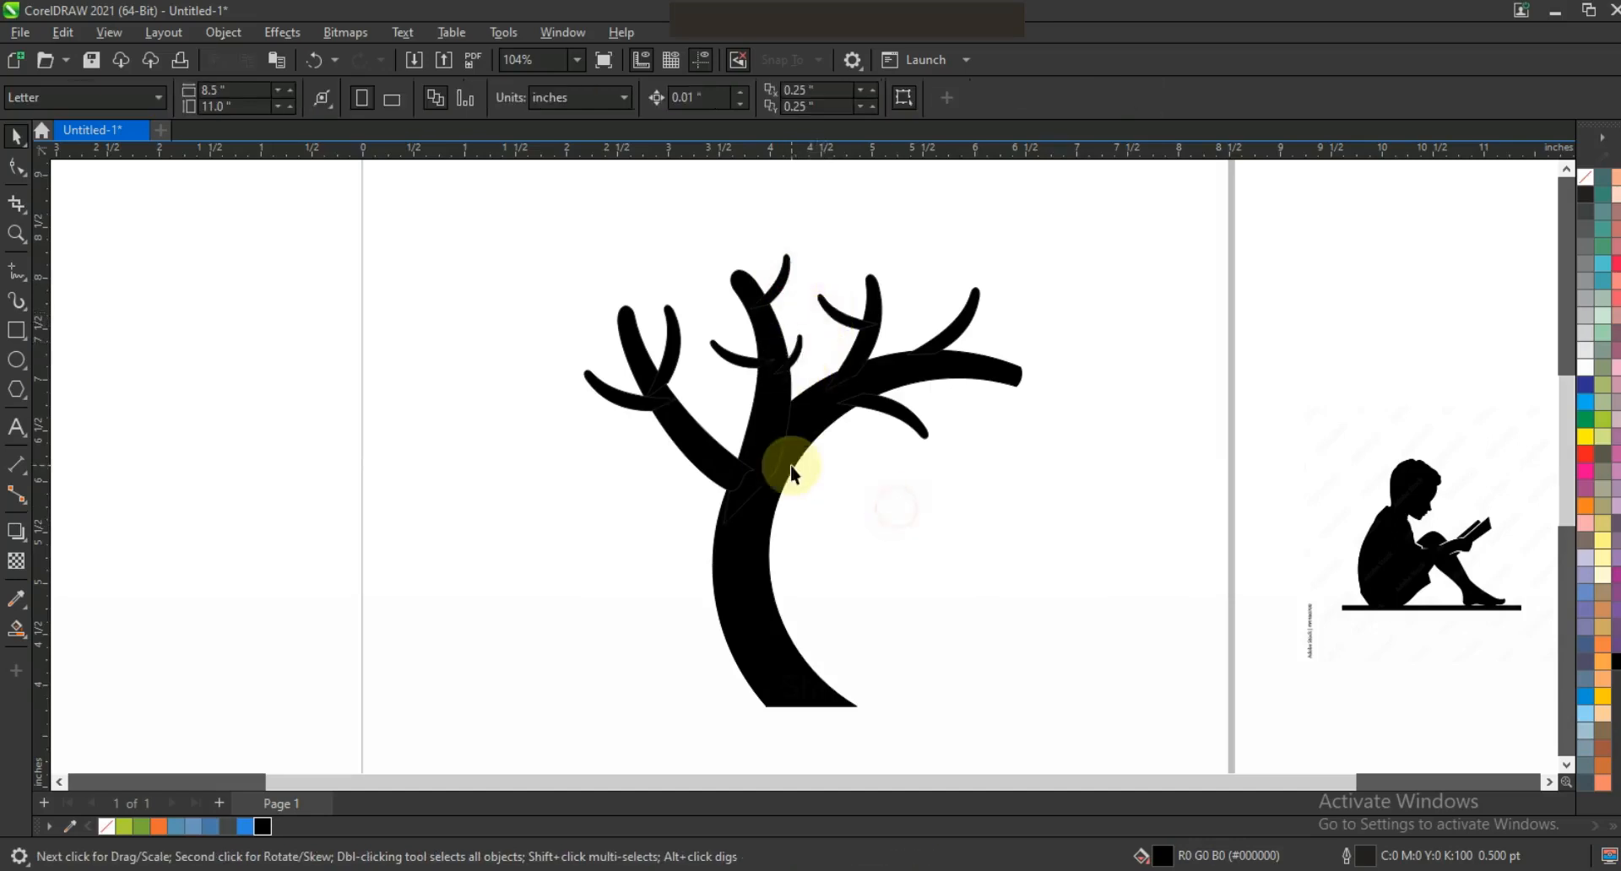
# Step: Select the trunk with all its branches and weld them into one tree shape
pyautogui.press('F3')
pyautogui.moveTo(907, 598); pyautogui.dragTo(944, 601)
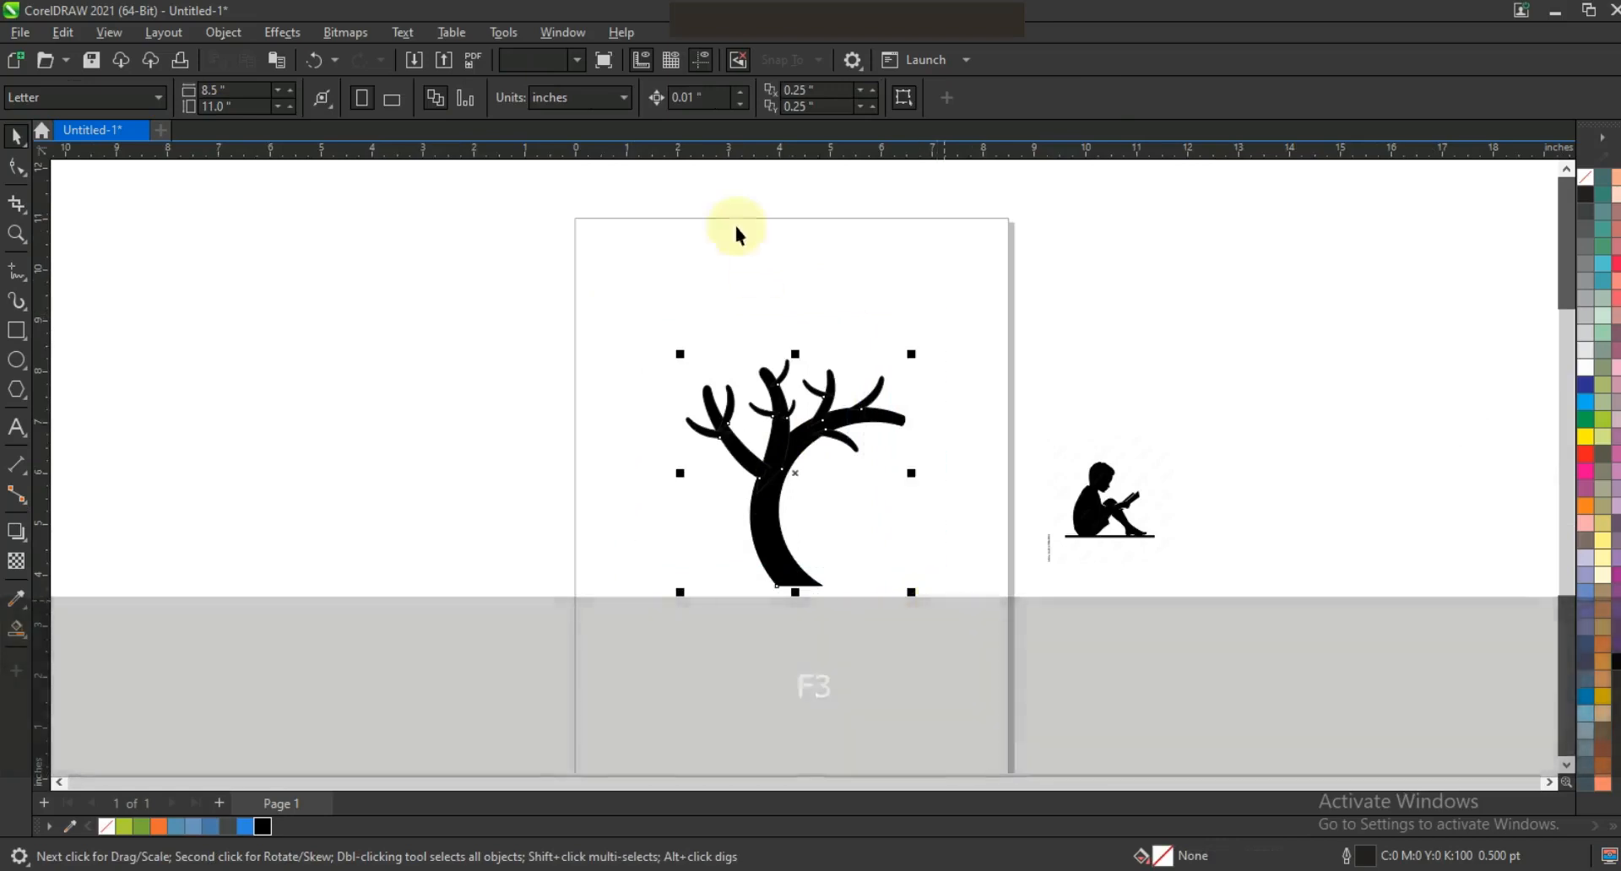
pyautogui.click(597, 97)
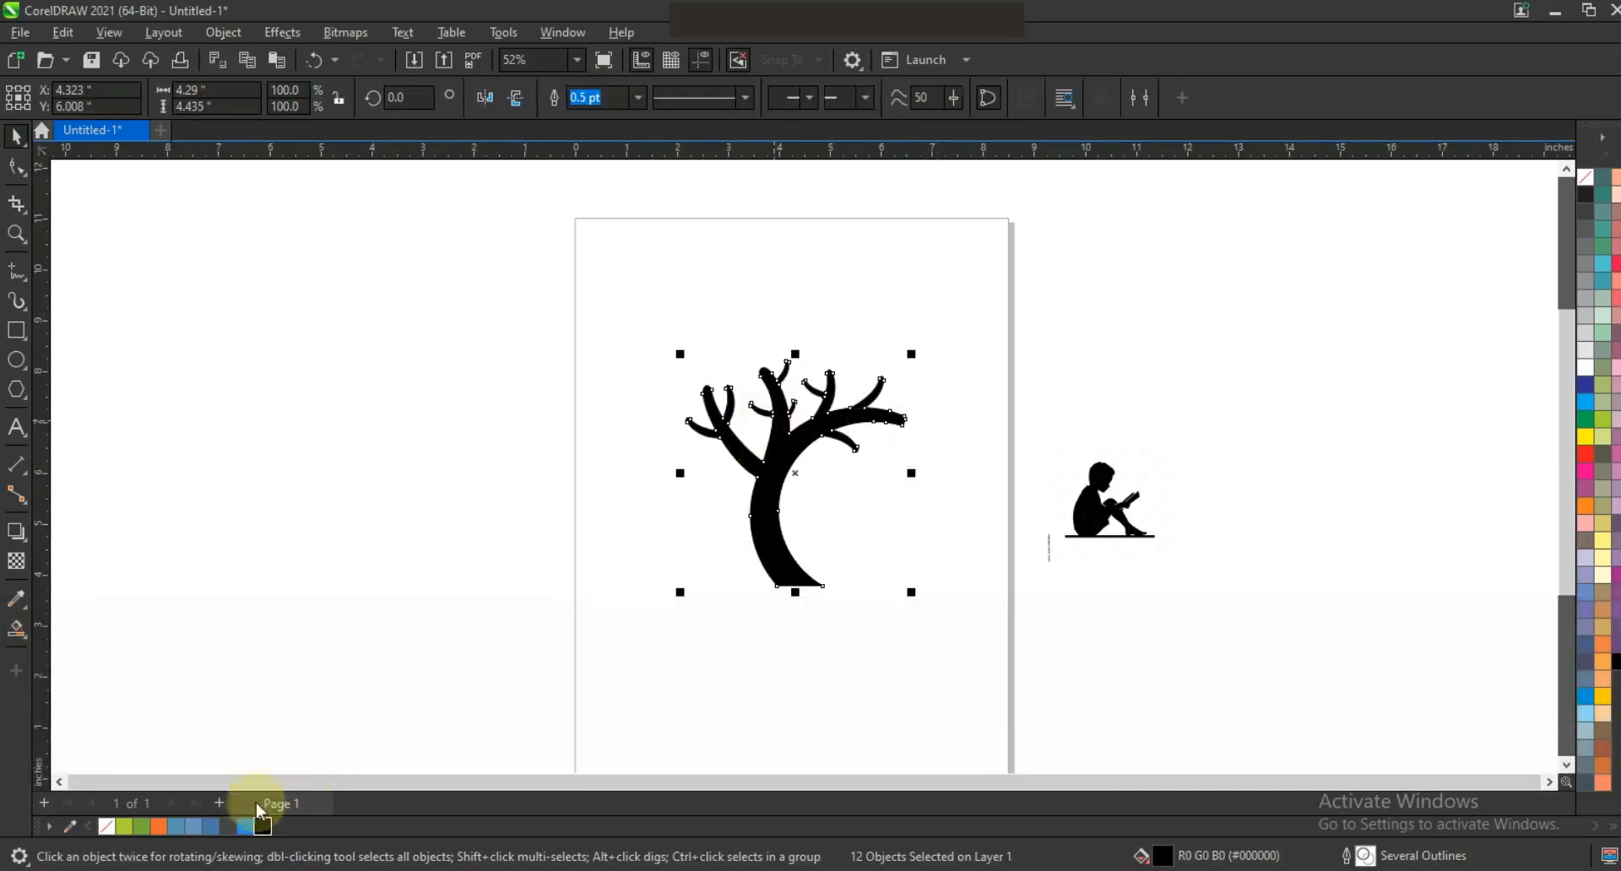
pyautogui.click(924, 614)
# Step: Remove the tree's outline and fill it with dark grey
pyautogui.click(796, 427)
pyautogui.rightClick(1584, 176)
pyautogui.click(1542, 196)
pyautogui.click(1065, 384)
# Step: Draw a vertical straight line about 1.17 inches long in the empty area above the tree
pyautogui.click(18, 234)
pyautogui.moveTo(988, 401)
pyautogui.mouseDown()
pyautogui.moveTo(637, 318)
pyautogui.moveTo(655, 228)
pyautogui.mouseUp()
pyautogui.click(16, 270)
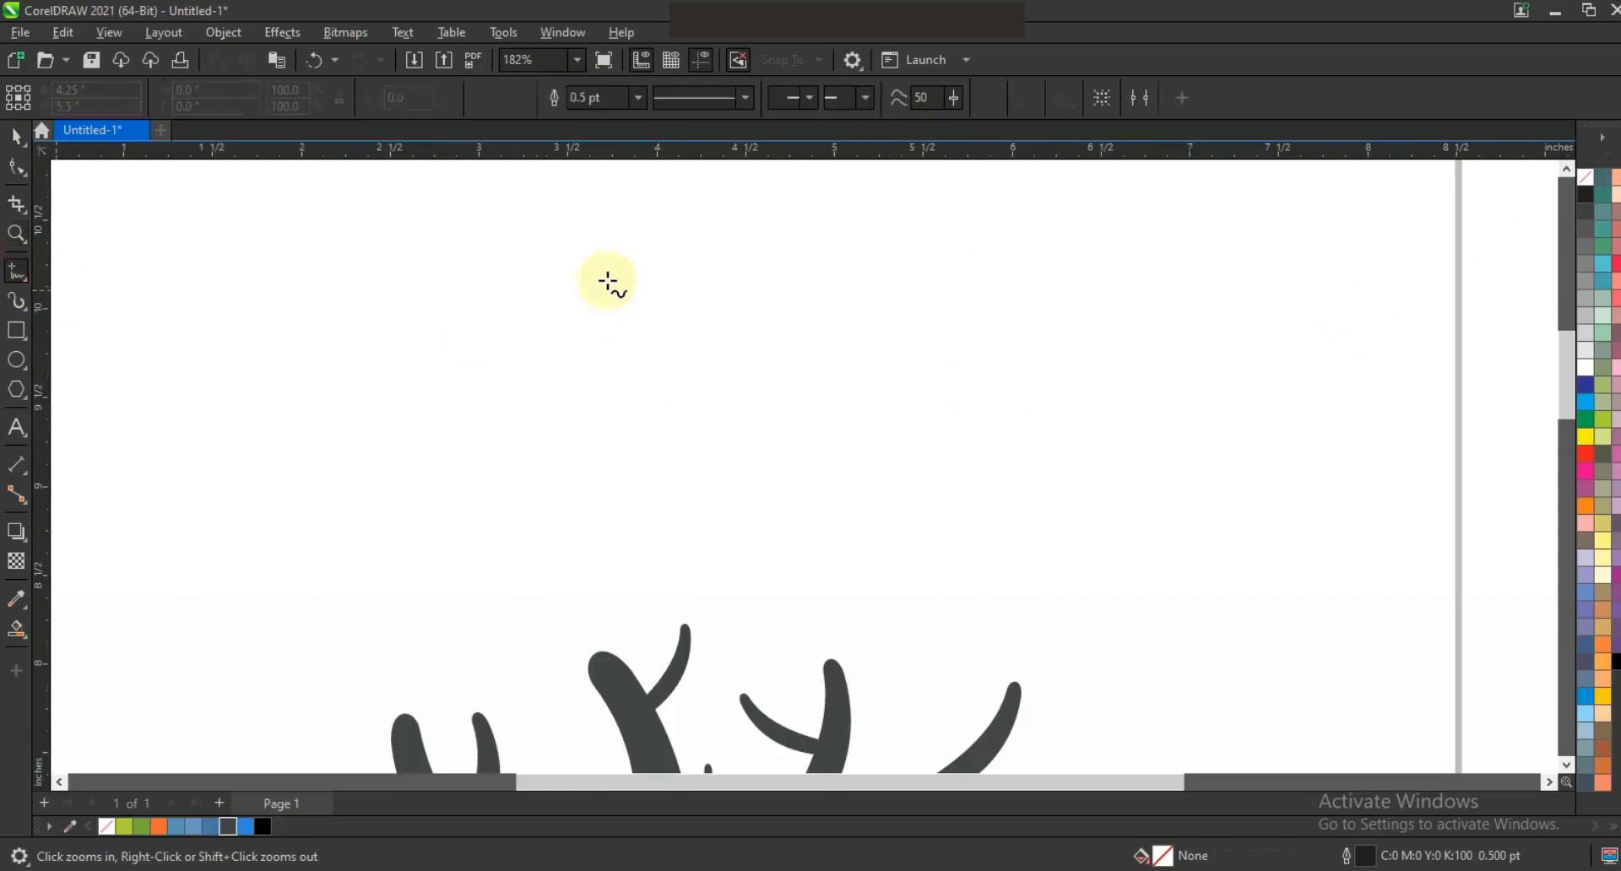
pyautogui.click(606, 270)
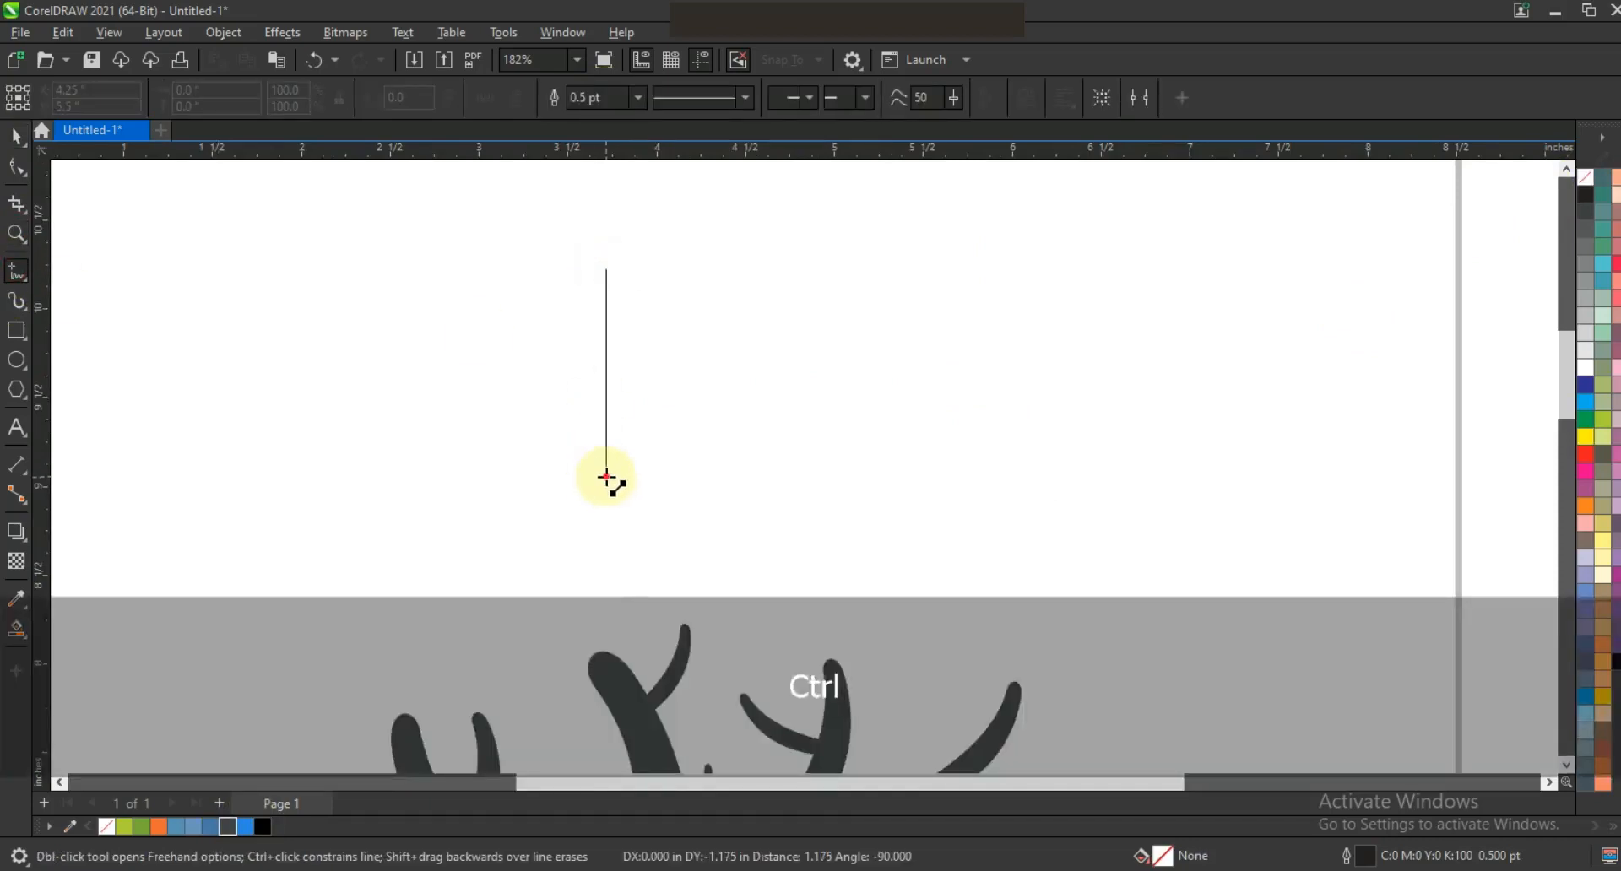
pyautogui.click(606, 477)
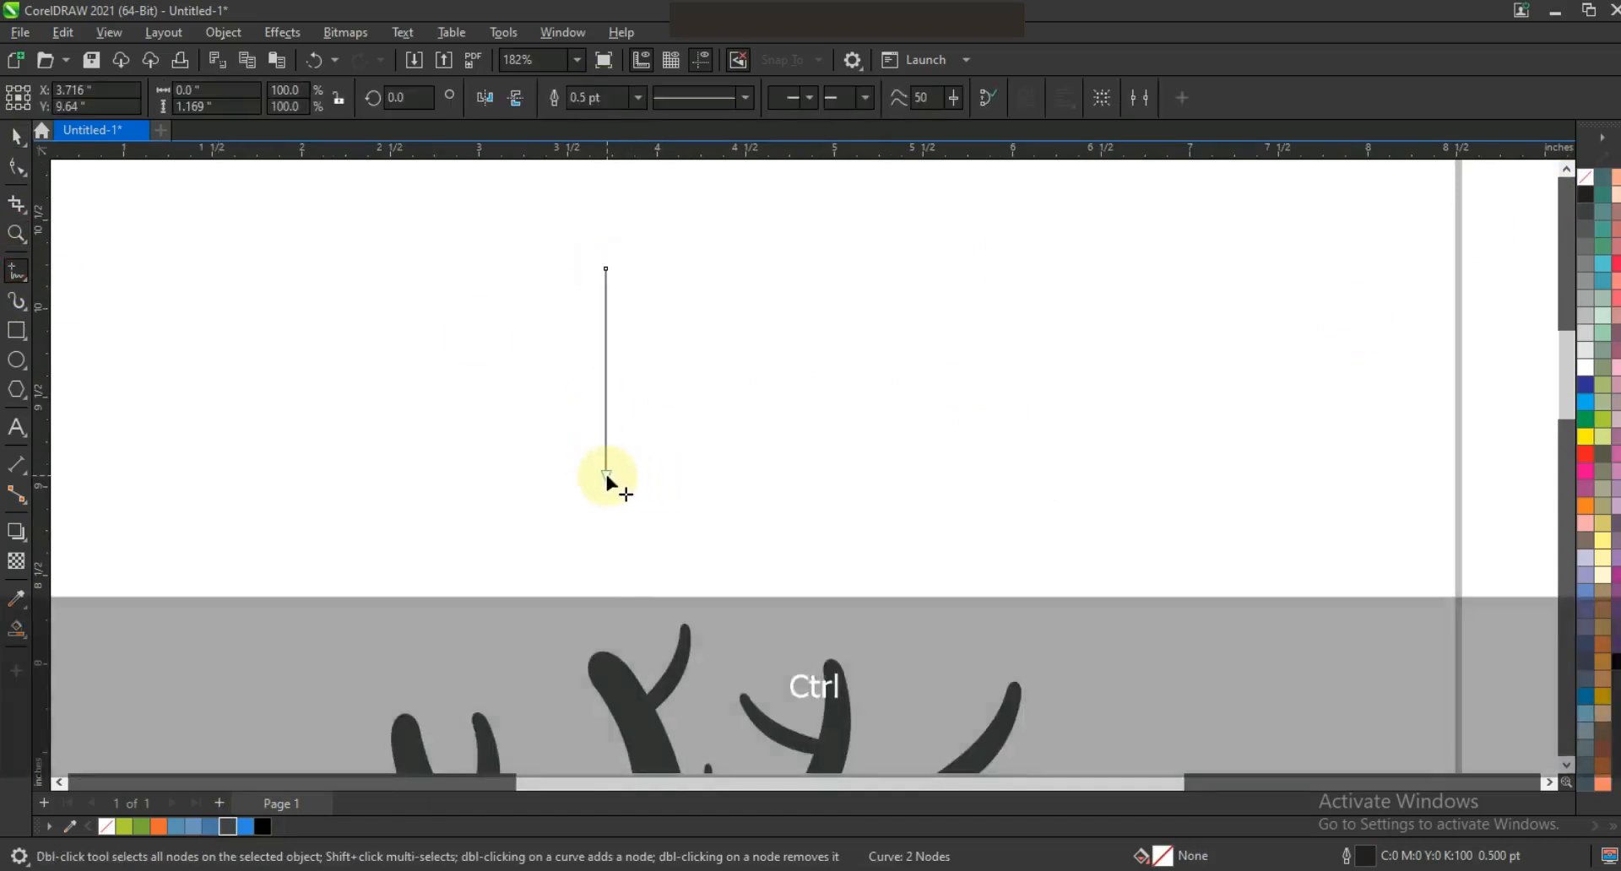
pyautogui.press('space')
# Step: Convert the vertical line to curves and bend both sides outward into a leaf with a pointed top
pyautogui.click(17, 167)
pyautogui.moveTo(344, 231); pyautogui.dragTo(704, 522)
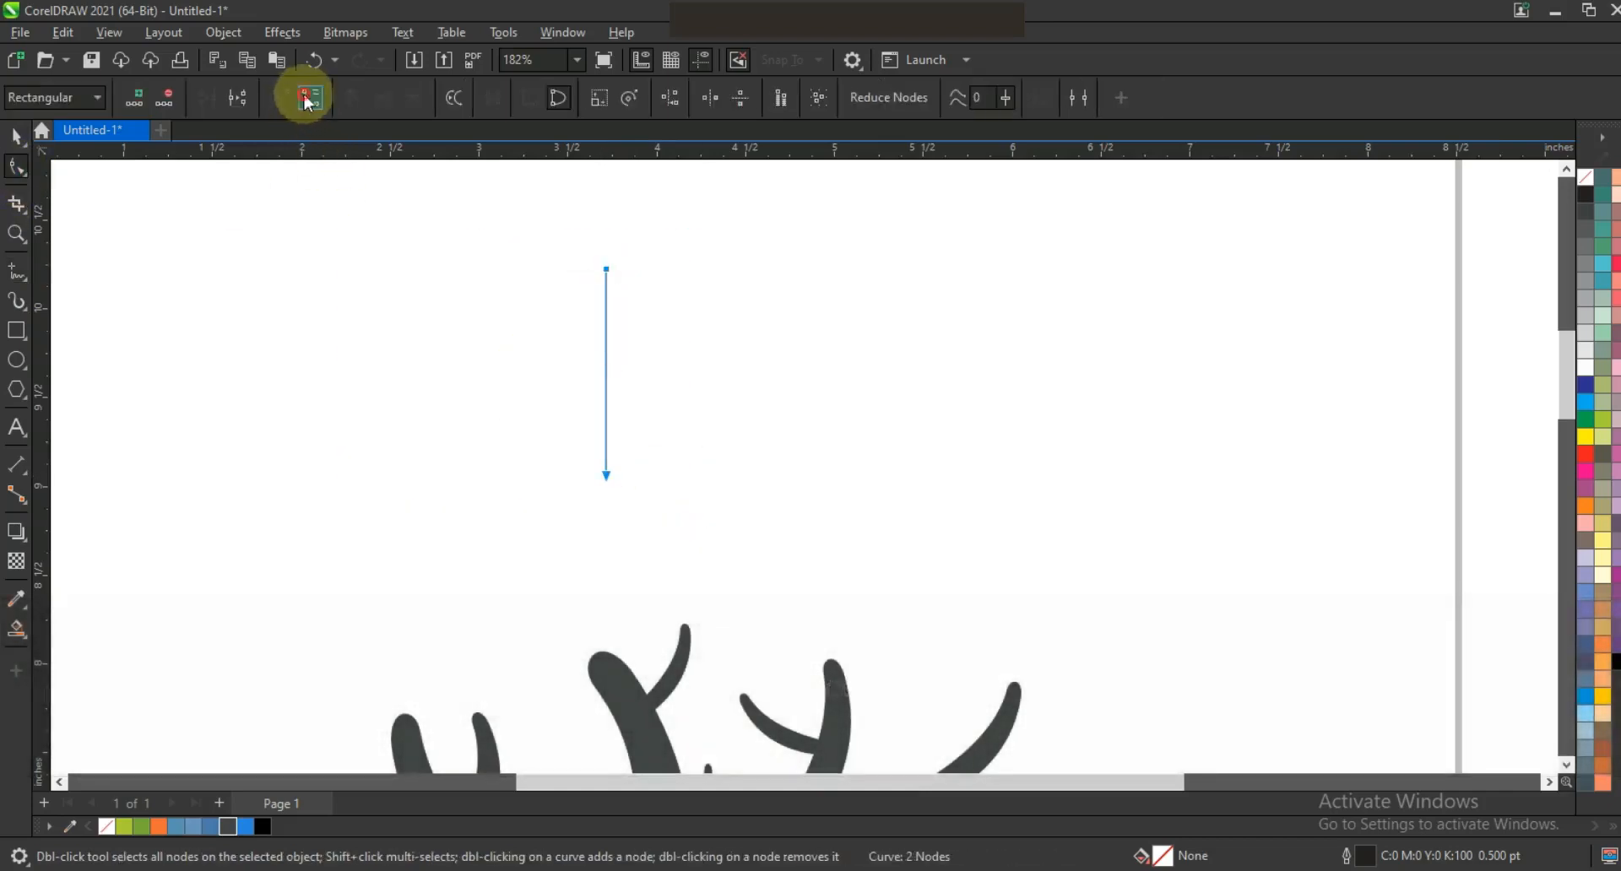
pyautogui.moveTo(606, 394); pyautogui.dragTo(637, 401)
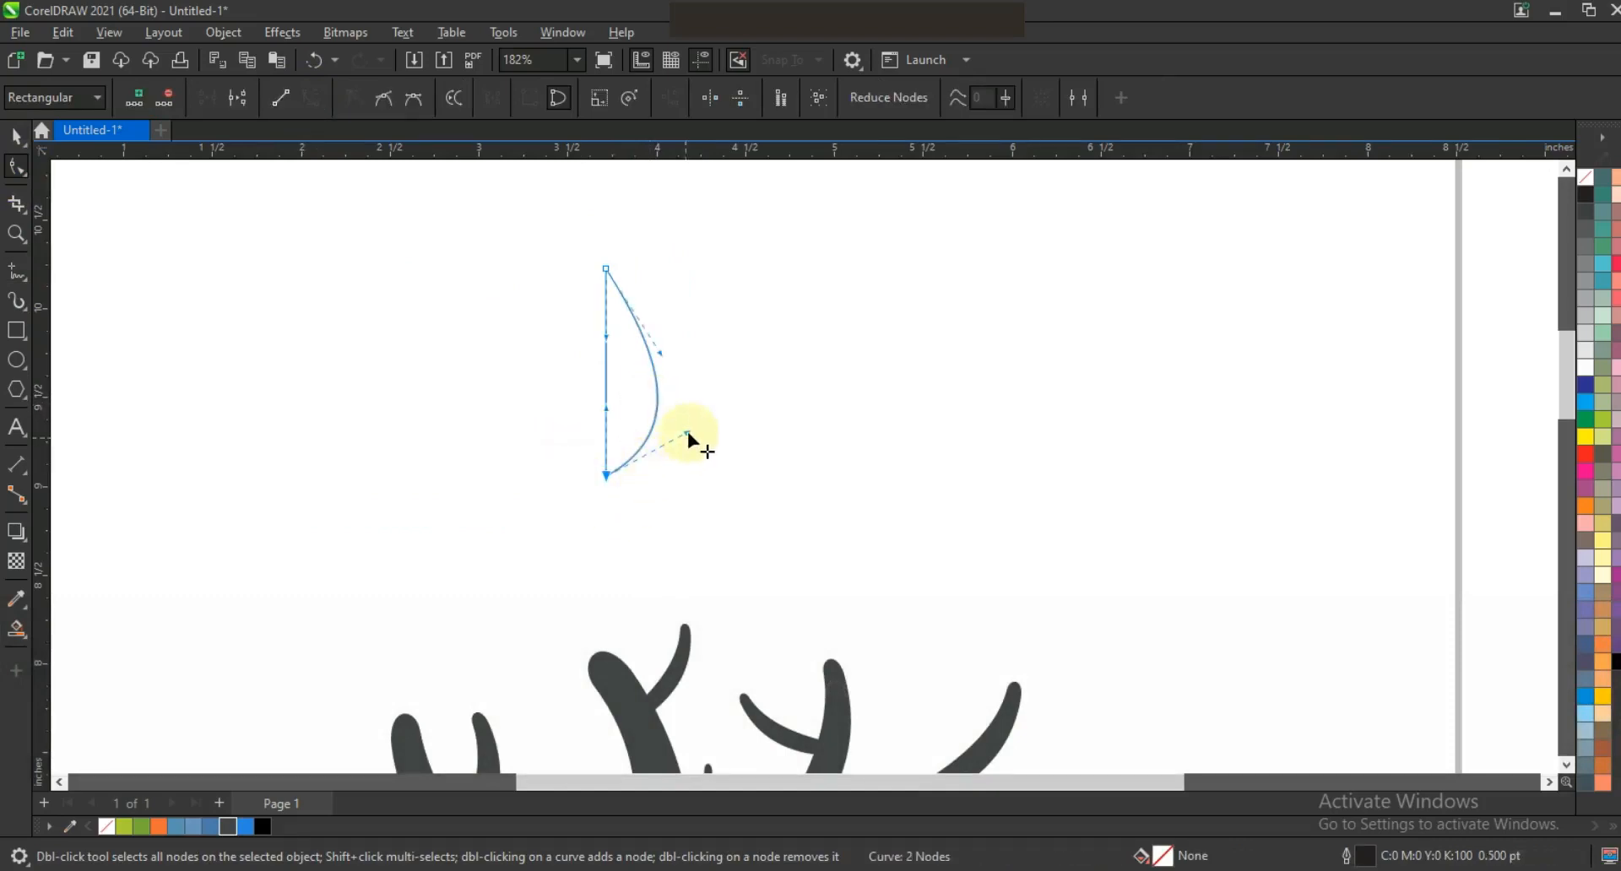
pyautogui.moveTo(662, 355); pyautogui.dragTo(677, 345)
pyautogui.moveTo(566, 474); pyautogui.dragTo(661, 511)
pyautogui.moveTo(578, 421); pyautogui.dragTo(500, 414)
pyautogui.moveTo(616, 337); pyautogui.dragTo(616, 337)
pyautogui.click(500, 405)
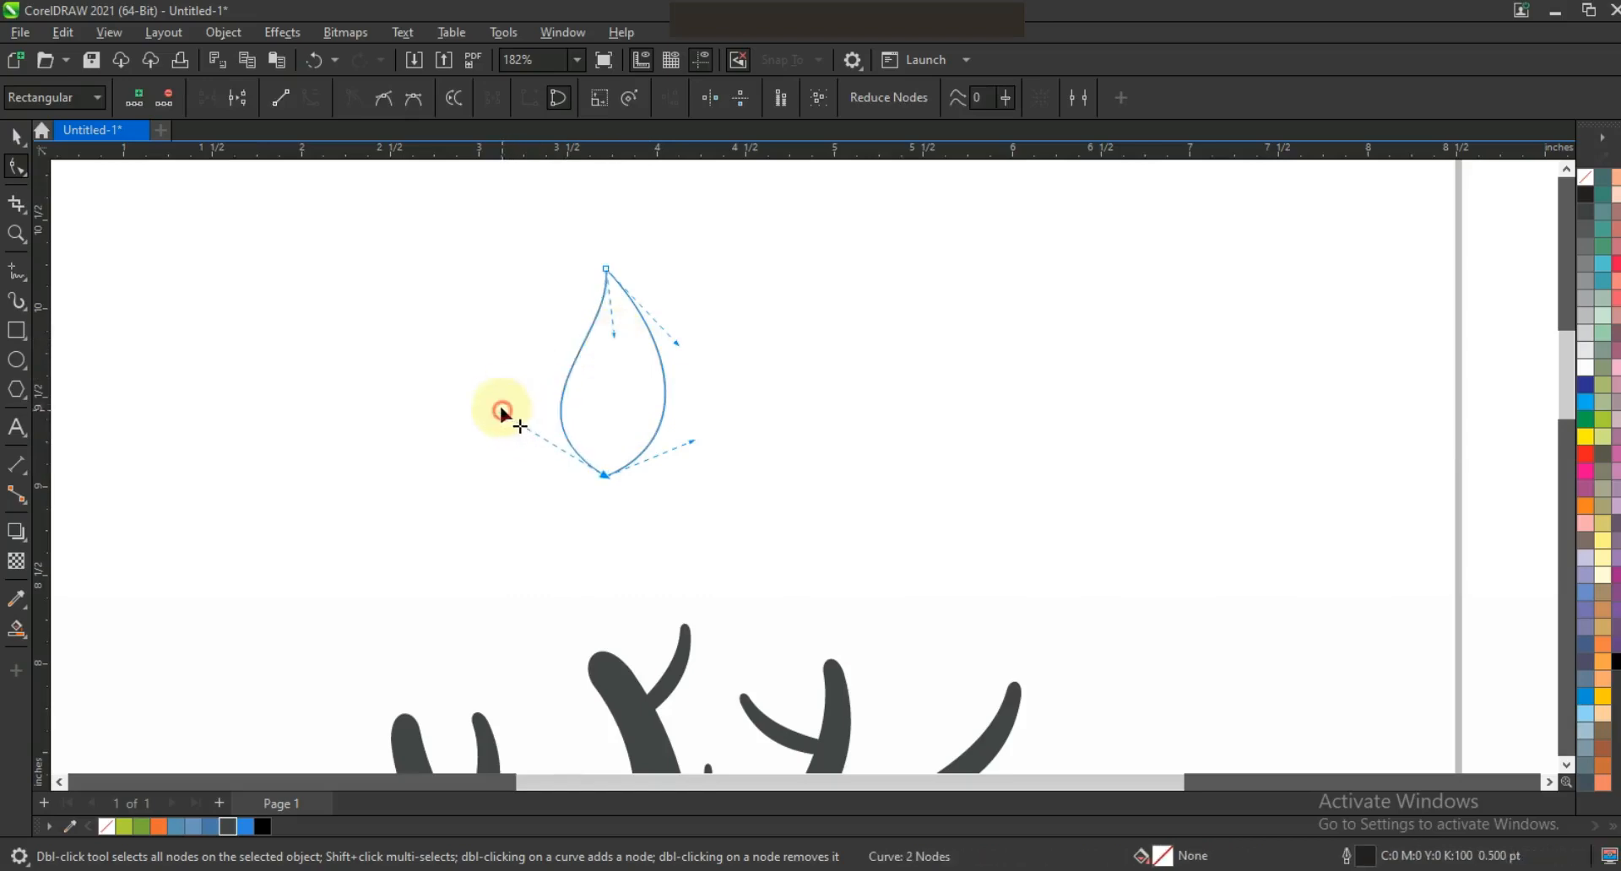
# Step: Draw a narrow inverted-V vein from the leaf's base up to its centre and convert its lines to curves
pyautogui.click(16, 271)
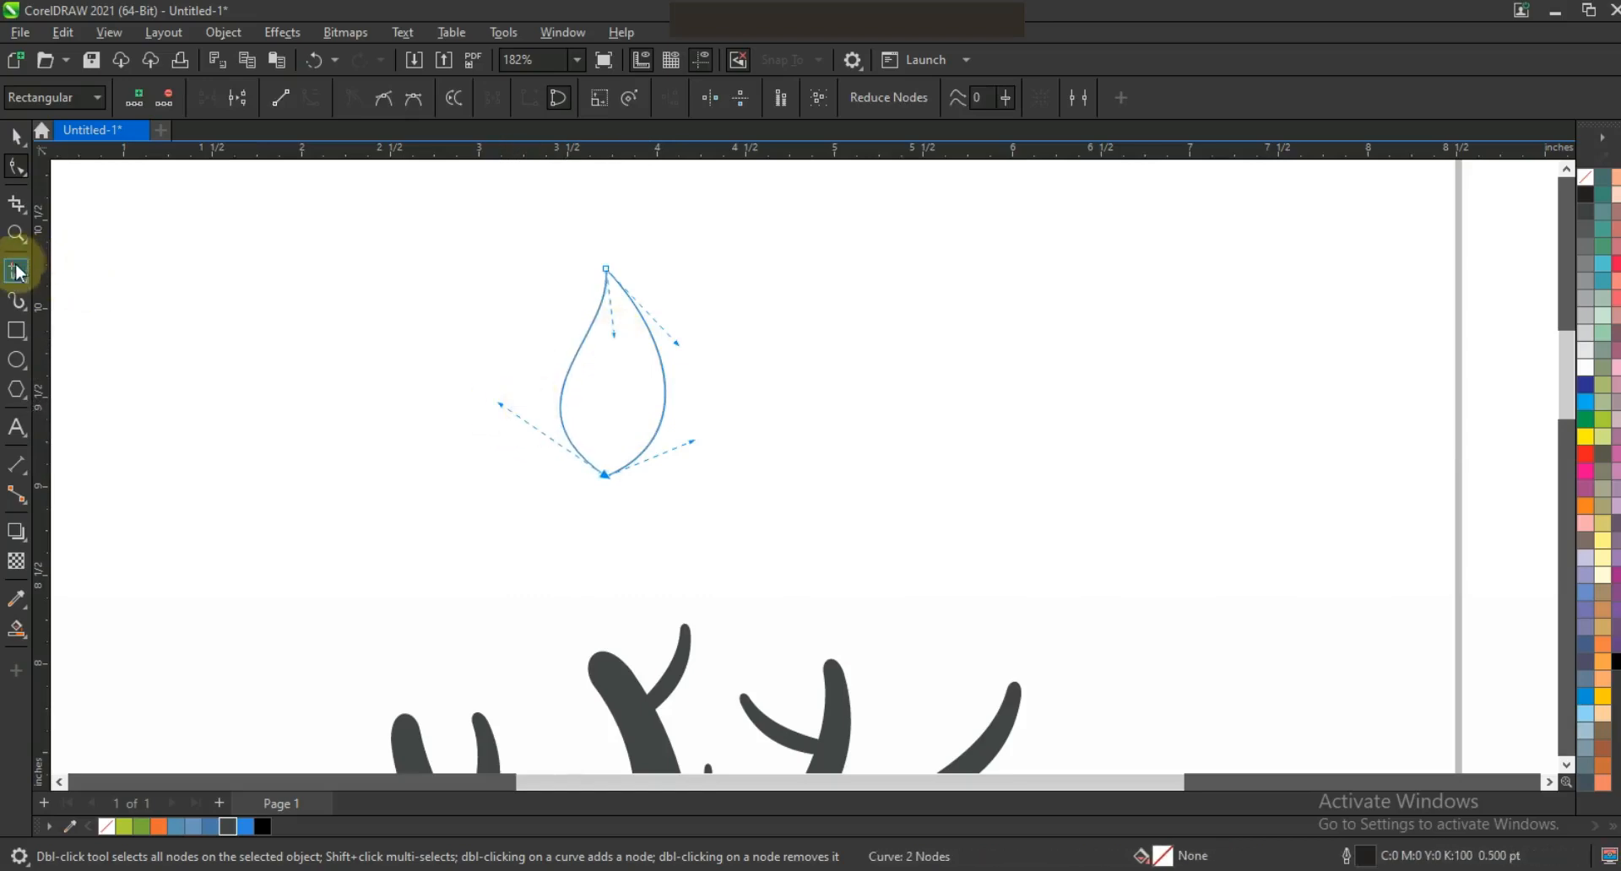
pyautogui.click(604, 477)
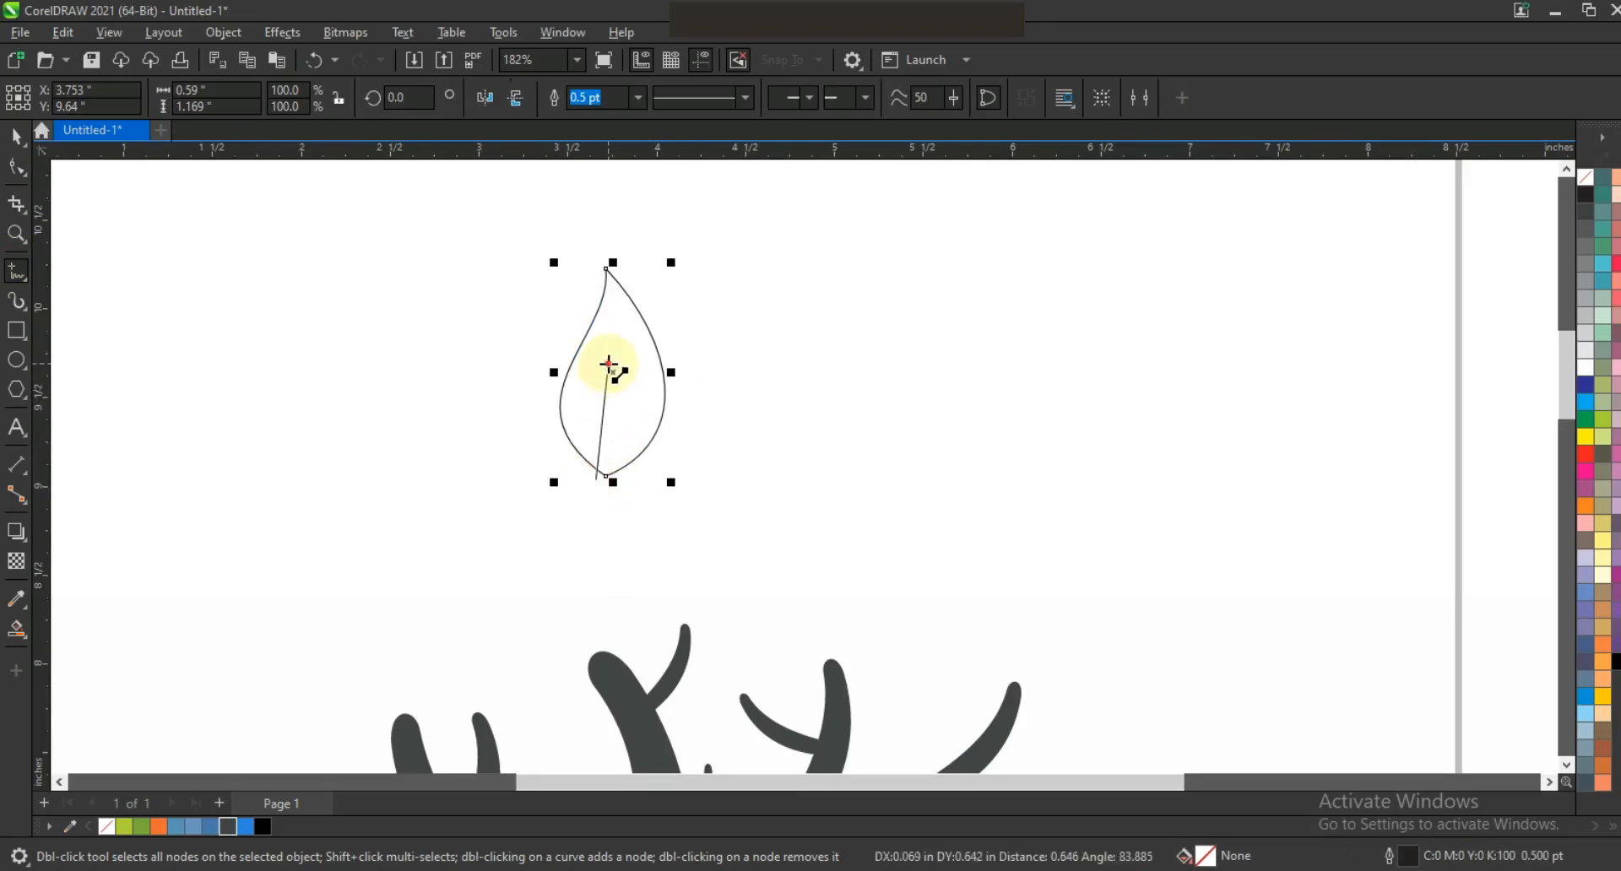
pyautogui.click(16, 168)
pyautogui.moveTo(529, 311); pyautogui.dragTo(742, 543)
pyautogui.press('F2')
pyautogui.click(318, 93)
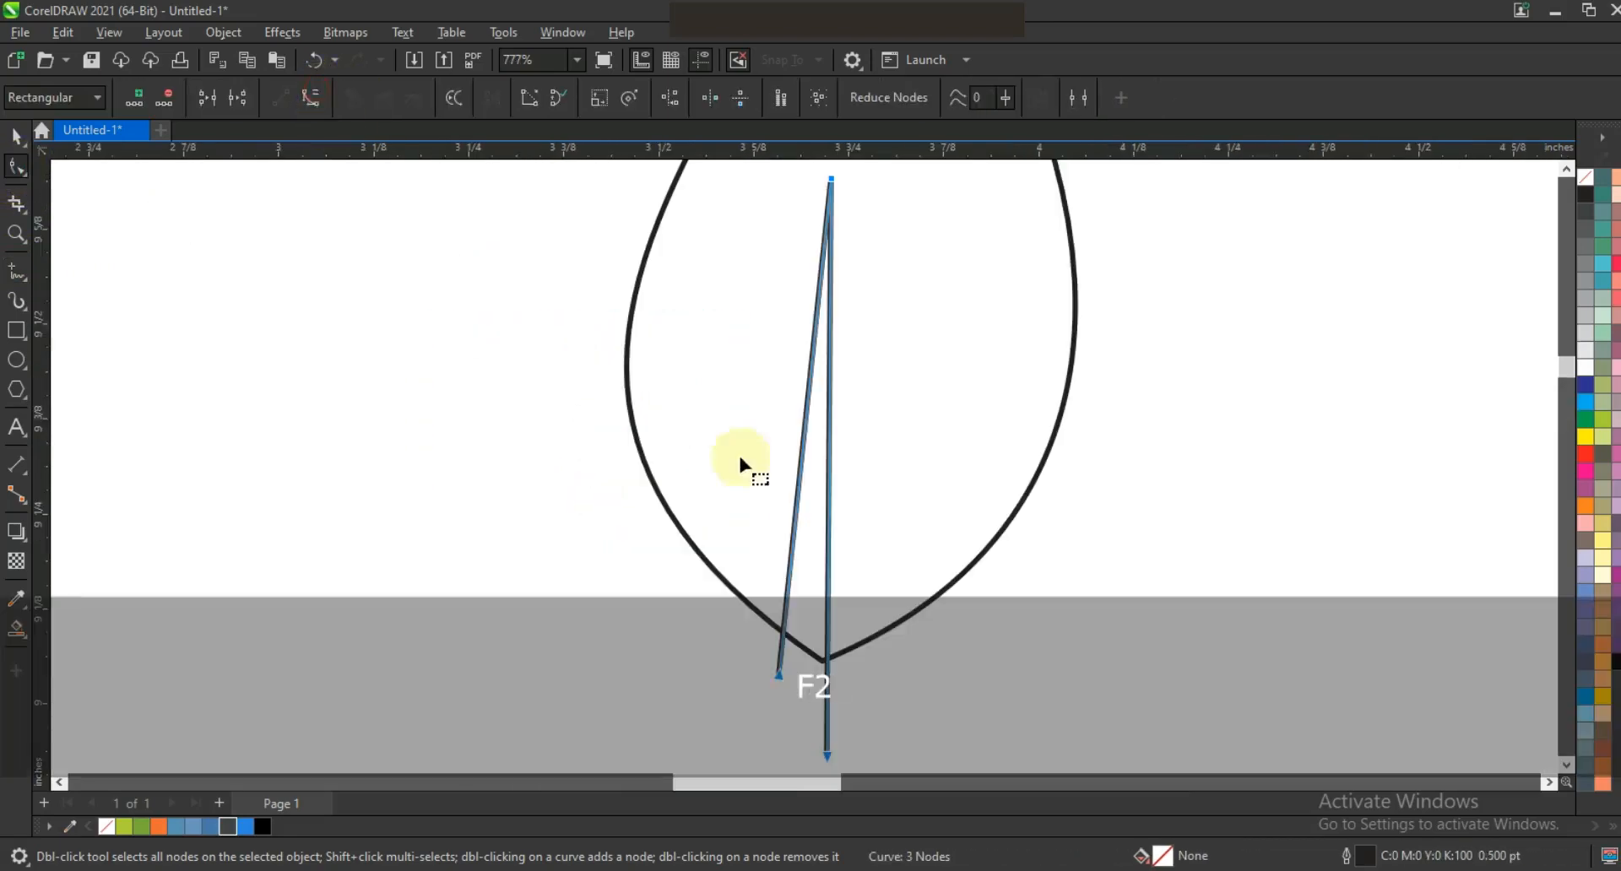
# Step: Bend both sides of the vein into gentle curves and adjust its two open ends just beyond the leaf's base
pyautogui.scroll(-1, 746, 462)
pyautogui.press('Escape')
pyautogui.moveTo(787, 609); pyautogui.dragTo(810, 606)
pyautogui.moveTo(800, 478); pyautogui.dragTo(788, 481)
pyautogui.click(760, 574)
pyautogui.moveTo(763, 570)
pyautogui.mouseDown()
pyautogui.moveTo(787, 564)
pyautogui.moveTo(786, 579)
pyautogui.mouseUp()
pyautogui.click(786, 478)
pyautogui.moveTo(786, 477); pyautogui.dragTo(778, 474)
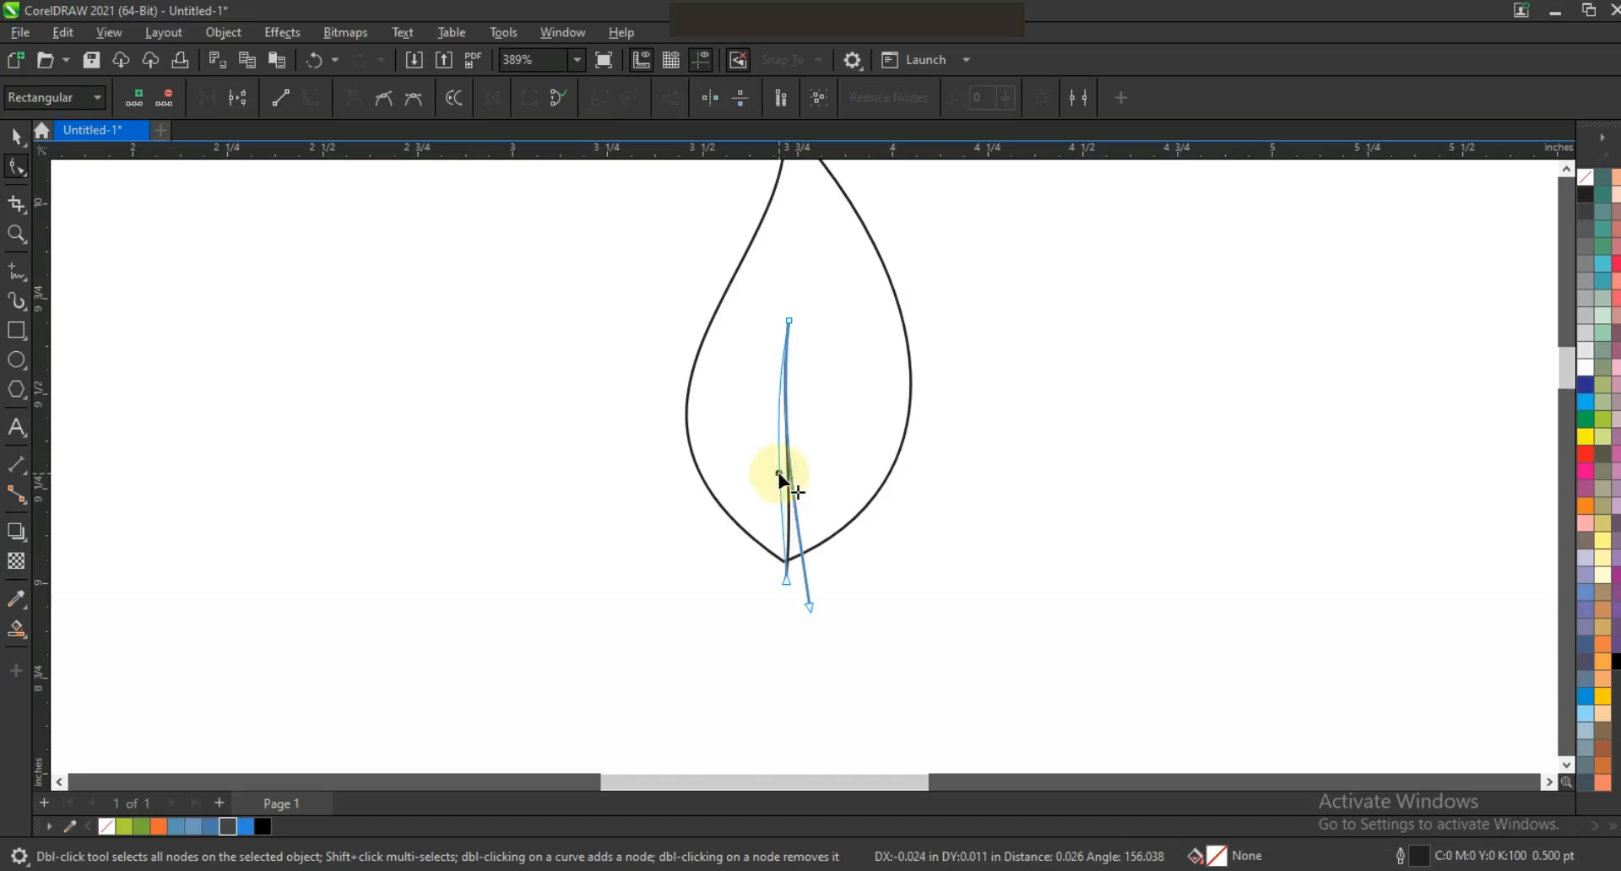
pyautogui.moveTo(786, 581); pyautogui.dragTo(804, 607)
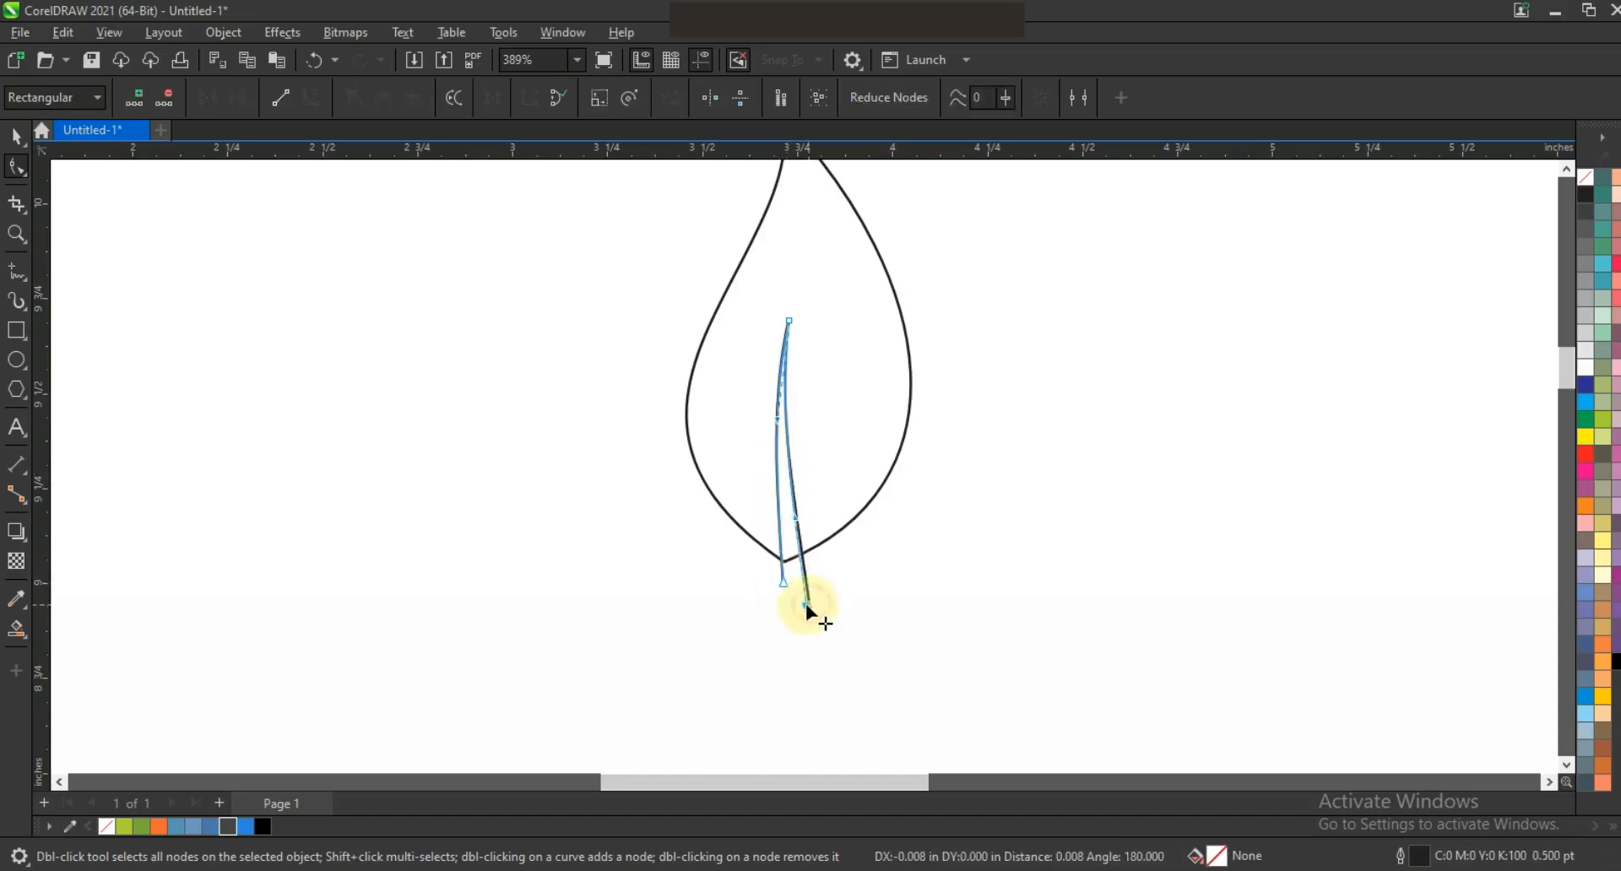
# Step: Use Smart Fill to create a blue leaf shape around the open vein, and delete the construction curves
pyautogui.click(17, 628)
pyautogui.click(854, 358)
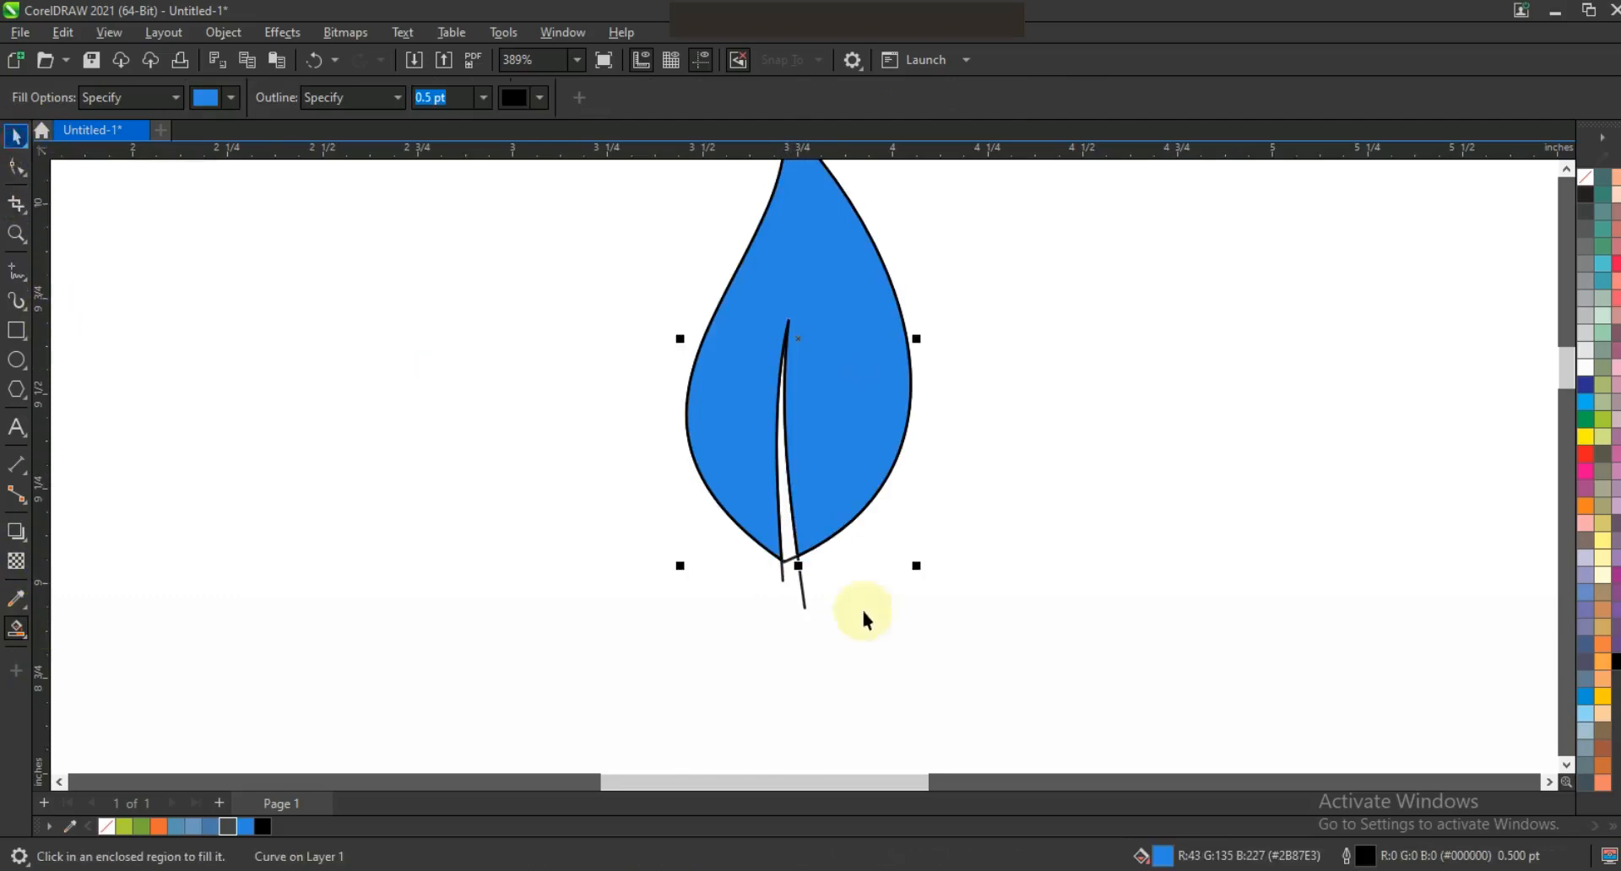
pyautogui.press('space')
pyautogui.press('Delete')
# Step: Place an orange copy of the leaf on the tree's upper right branch tip, mirrored and rotated to follow the branch
pyautogui.moveTo(734, 241); pyautogui.dragTo(949, 325)
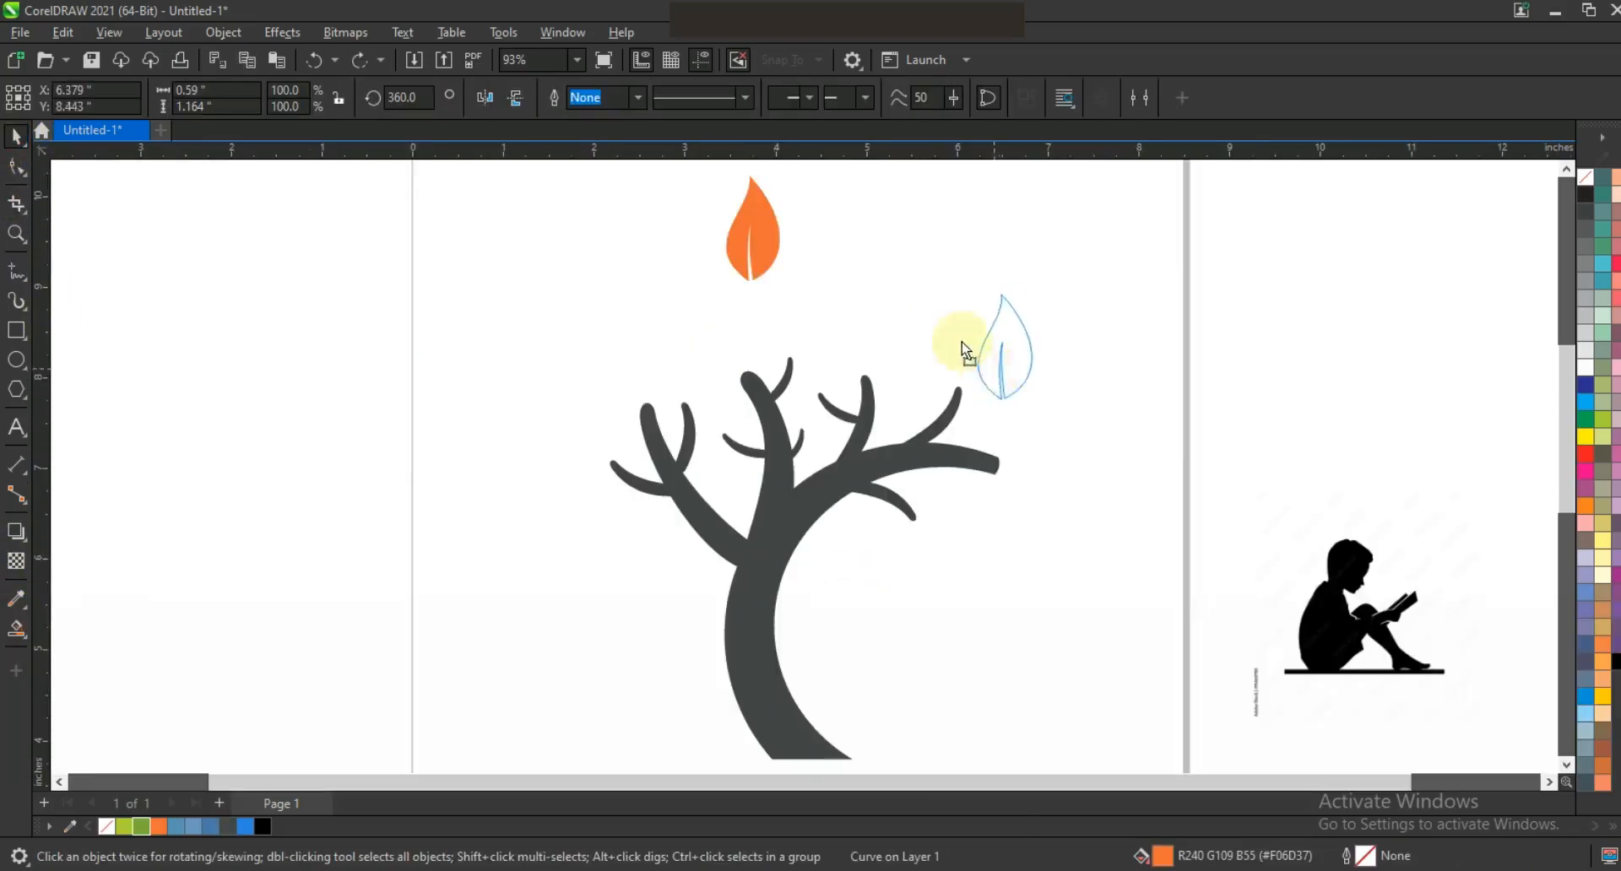
pyautogui.click(516, 98)
pyautogui.click(977, 318)
pyautogui.moveTo(999, 262); pyautogui.dragTo(1030, 289)
# Step: Copy the leaf onto the two middle branch tips, rotating the right one and mirroring the left one horizontally
pyautogui.moveTo(968, 317); pyautogui.dragTo(880, 300)
pyautogui.rightClick(880, 301)
pyautogui.click(885, 321)
pyautogui.moveTo(932, 376); pyautogui.dragTo(940, 363)
pyautogui.click(900, 351)
pyautogui.click(484, 98)
# Step: Copy the leaf onto the two left branch tips, making the copies smaller and rotating them outward
pyautogui.moveTo(765, 336); pyautogui.dragTo(680, 363)
pyautogui.rightClick(680, 363)
pyautogui.moveTo(709, 292); pyautogui.dragTo(703, 311)
pyautogui.moveTo(651, 357); pyautogui.dragTo(583, 415)
pyautogui.rightClick(583, 414)
pyautogui.click(592, 422)
pyautogui.moveTo(627, 463); pyautogui.dragTo(578, 446)
# Step: Add two smaller rotated leaf copies in the gaps beside the upper right branch
pyautogui.moveTo(985, 365); pyautogui.dragTo(913, 398)
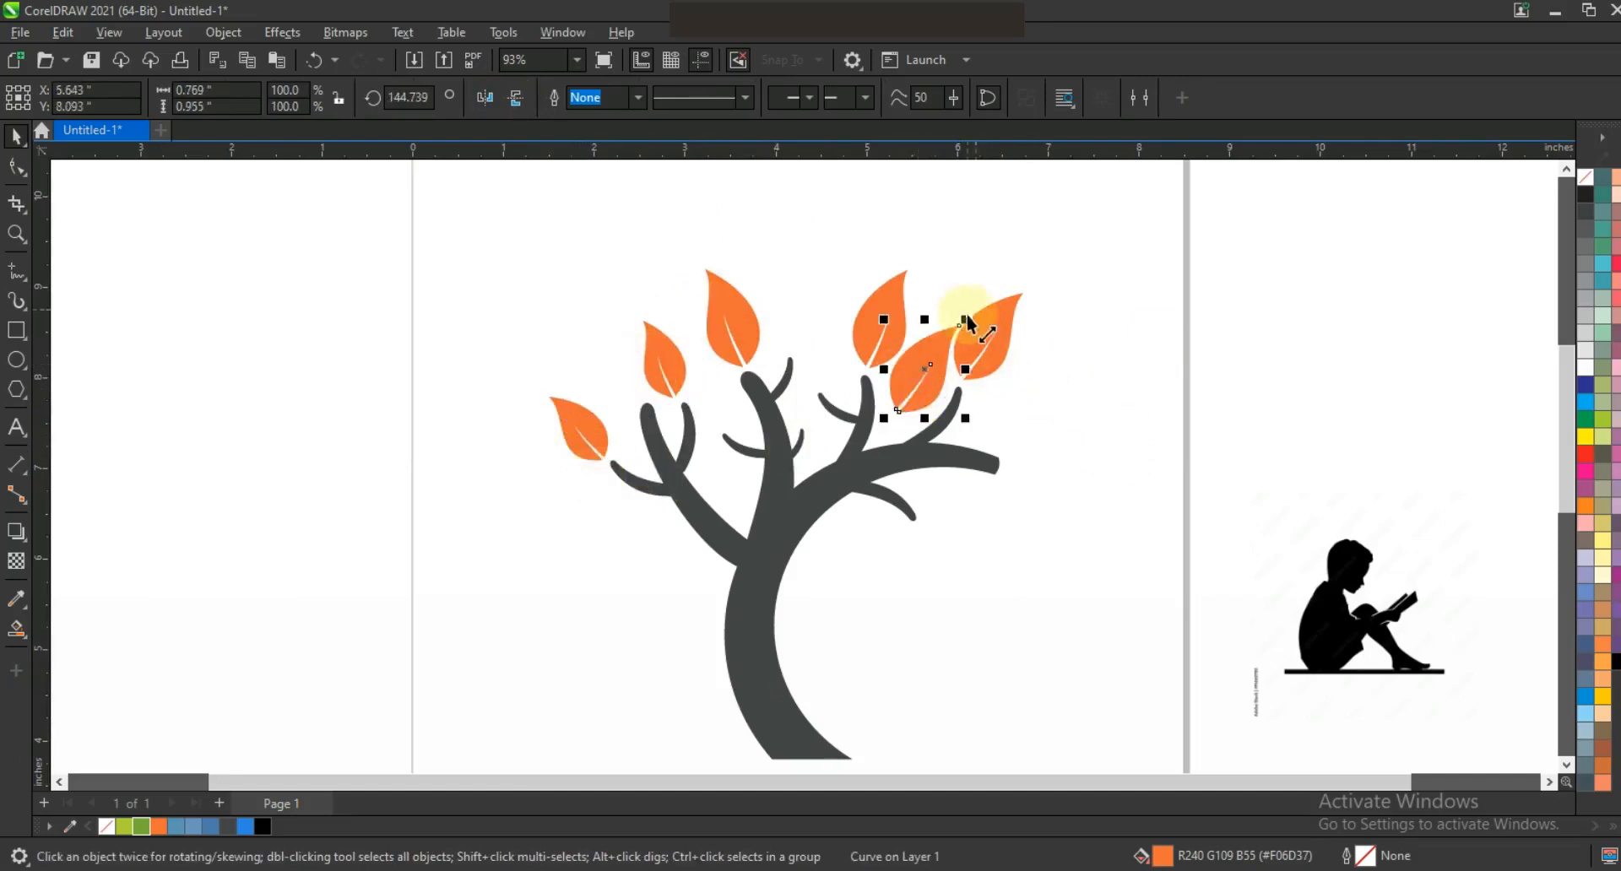
pyautogui.moveTo(965, 320); pyautogui.dragTo(928, 379)
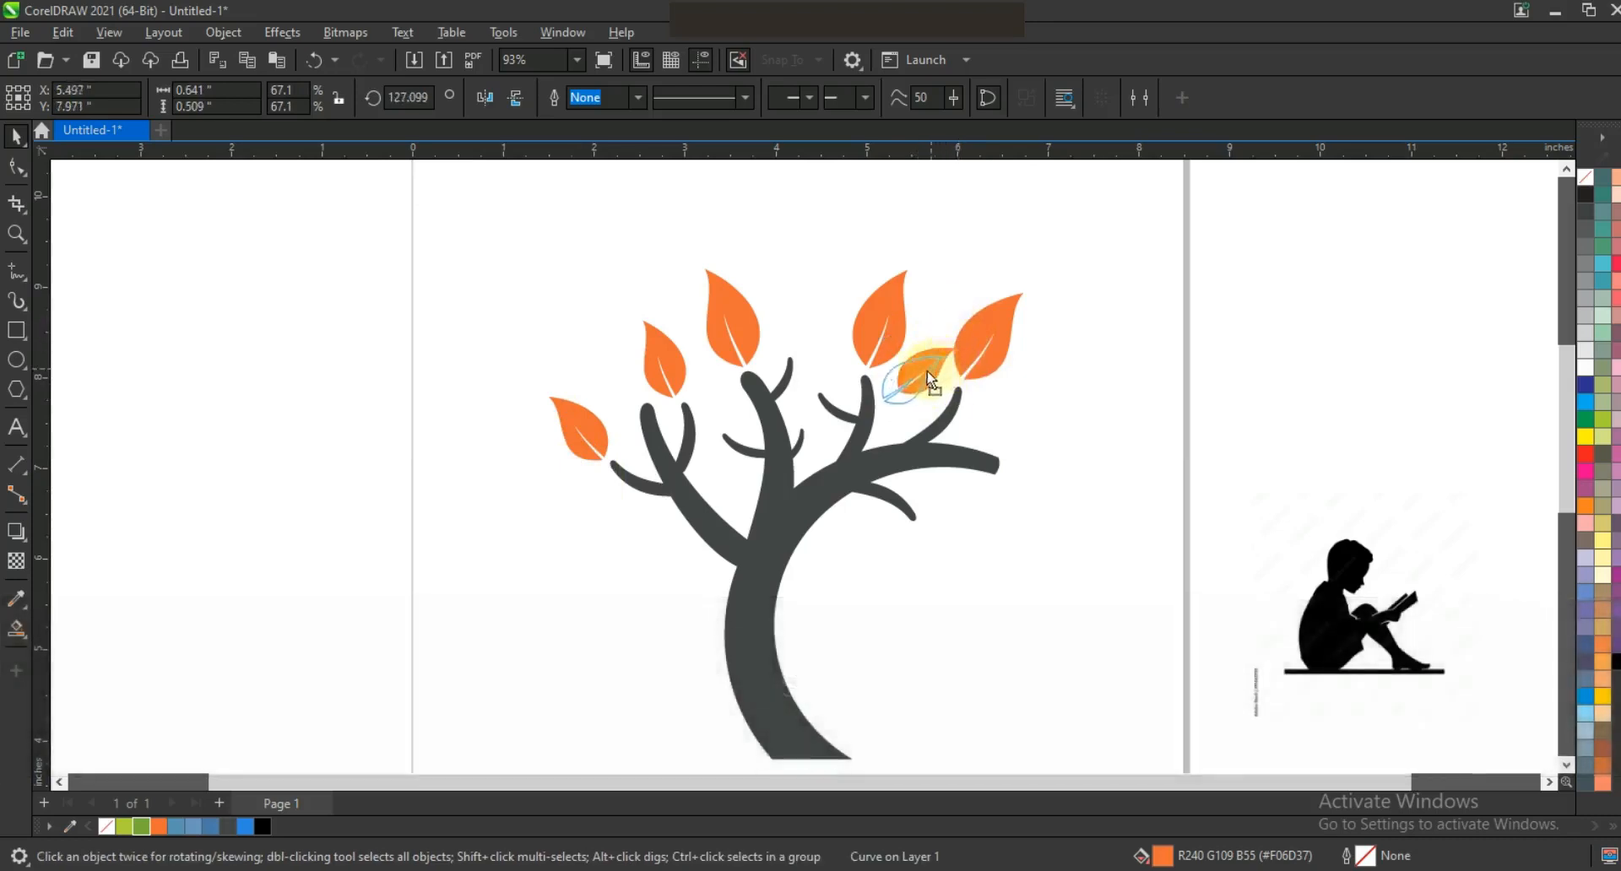
pyautogui.click(1027, 411)
pyautogui.moveTo(1040, 380); pyautogui.dragTo(1003, 408)
# Step: Add a large leaf copy at the end of the long right branch and a smaller one on the twig below it
pyautogui.moveTo(1004, 326); pyautogui.dragTo(1074, 480)
pyautogui.rightClick(1069, 463)
pyautogui.click(1069, 464)
pyautogui.moveTo(996, 408); pyautogui.dragTo(995, 568)
pyautogui.click(978, 545)
pyautogui.click(969, 541)
# Step: Place small leaf copies on the three inner twigs around the central branch, mirroring the left one horizontally
pyautogui.rightClick(748, 451)
pyautogui.click(748, 451)
pyautogui.moveTo(999, 419); pyautogui.dragTo(797, 338)
pyautogui.click(765, 407)
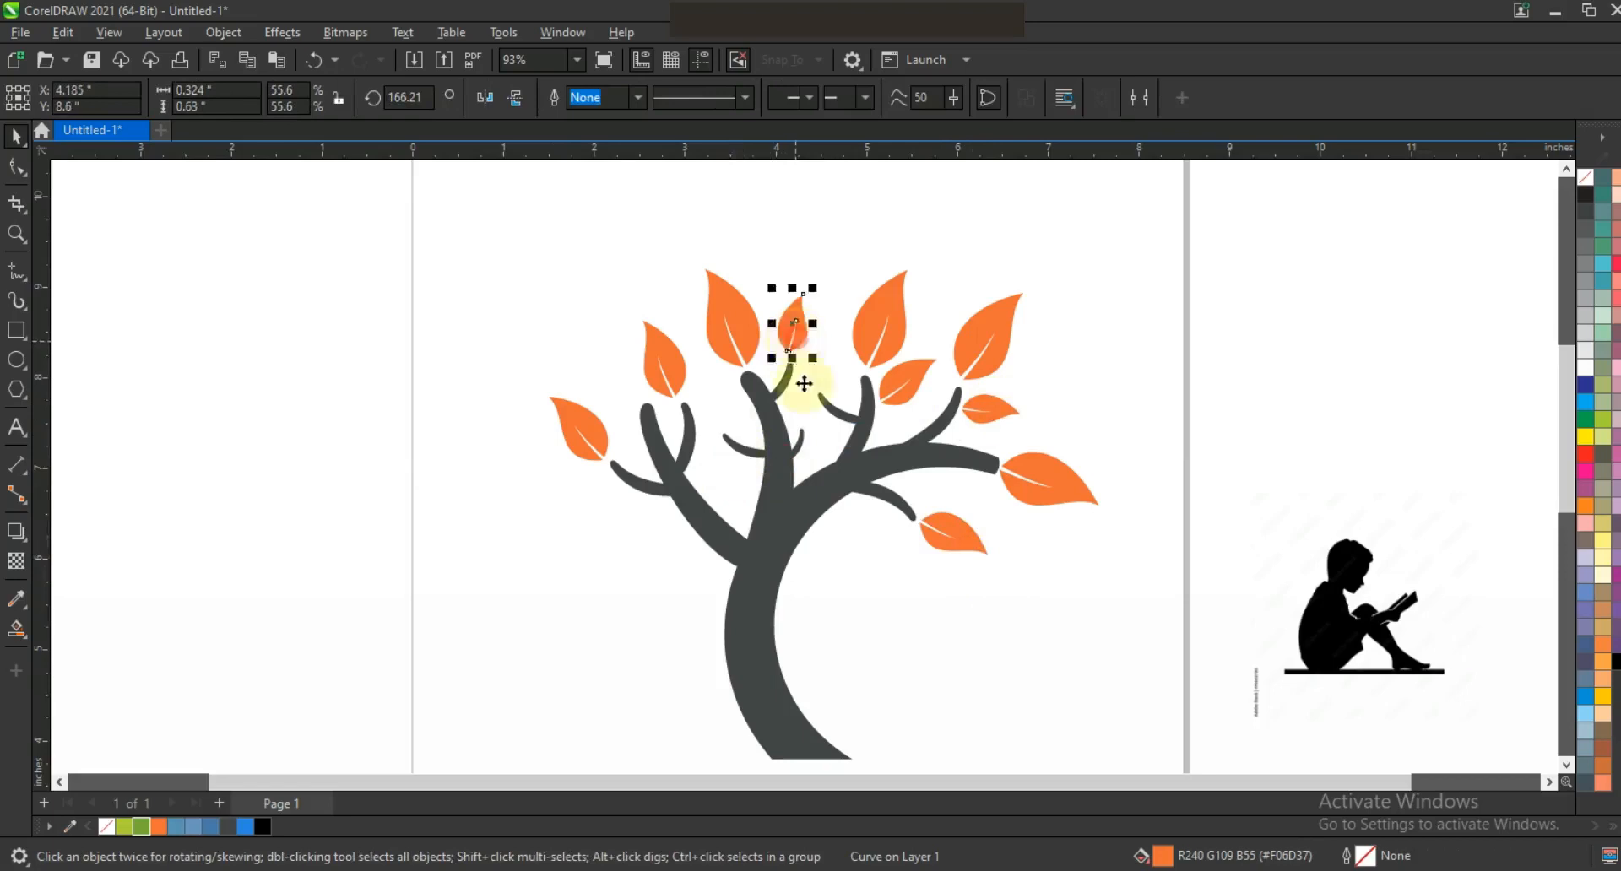
pyautogui.click(495, 99)
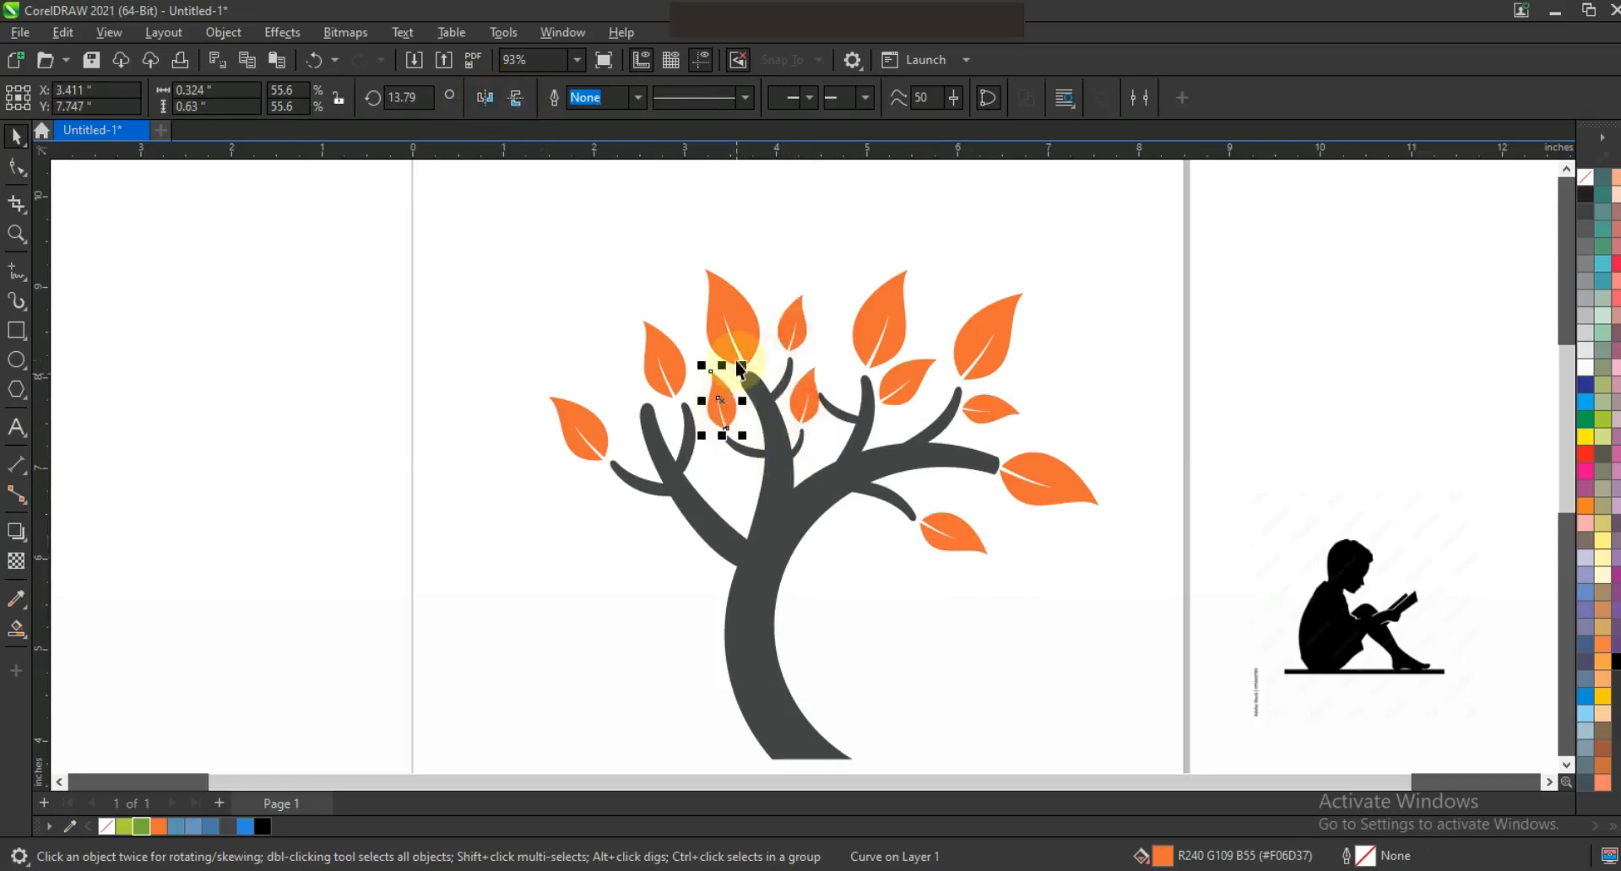
pyautogui.moveTo(733, 365); pyautogui.dragTo(733, 368)
pyautogui.hotkey('ctrl', 'z')
# Step: Add two large leaf copies and one small one to the upper left part of the crown
pyautogui.click(586, 437)
pyautogui.rightClick(612, 383)
pyautogui.moveTo(586, 438); pyautogui.dragTo(613, 385)
pyautogui.moveTo(745, 336); pyautogui.dragTo(713, 283)
pyautogui.rightClick(675, 284)
pyautogui.click(495, 106)
pyautogui.click(663, 307)
pyautogui.moveTo(685, 277); pyautogui.dragTo(685, 290)
pyautogui.moveTo(711, 403); pyautogui.dragTo(617, 300)
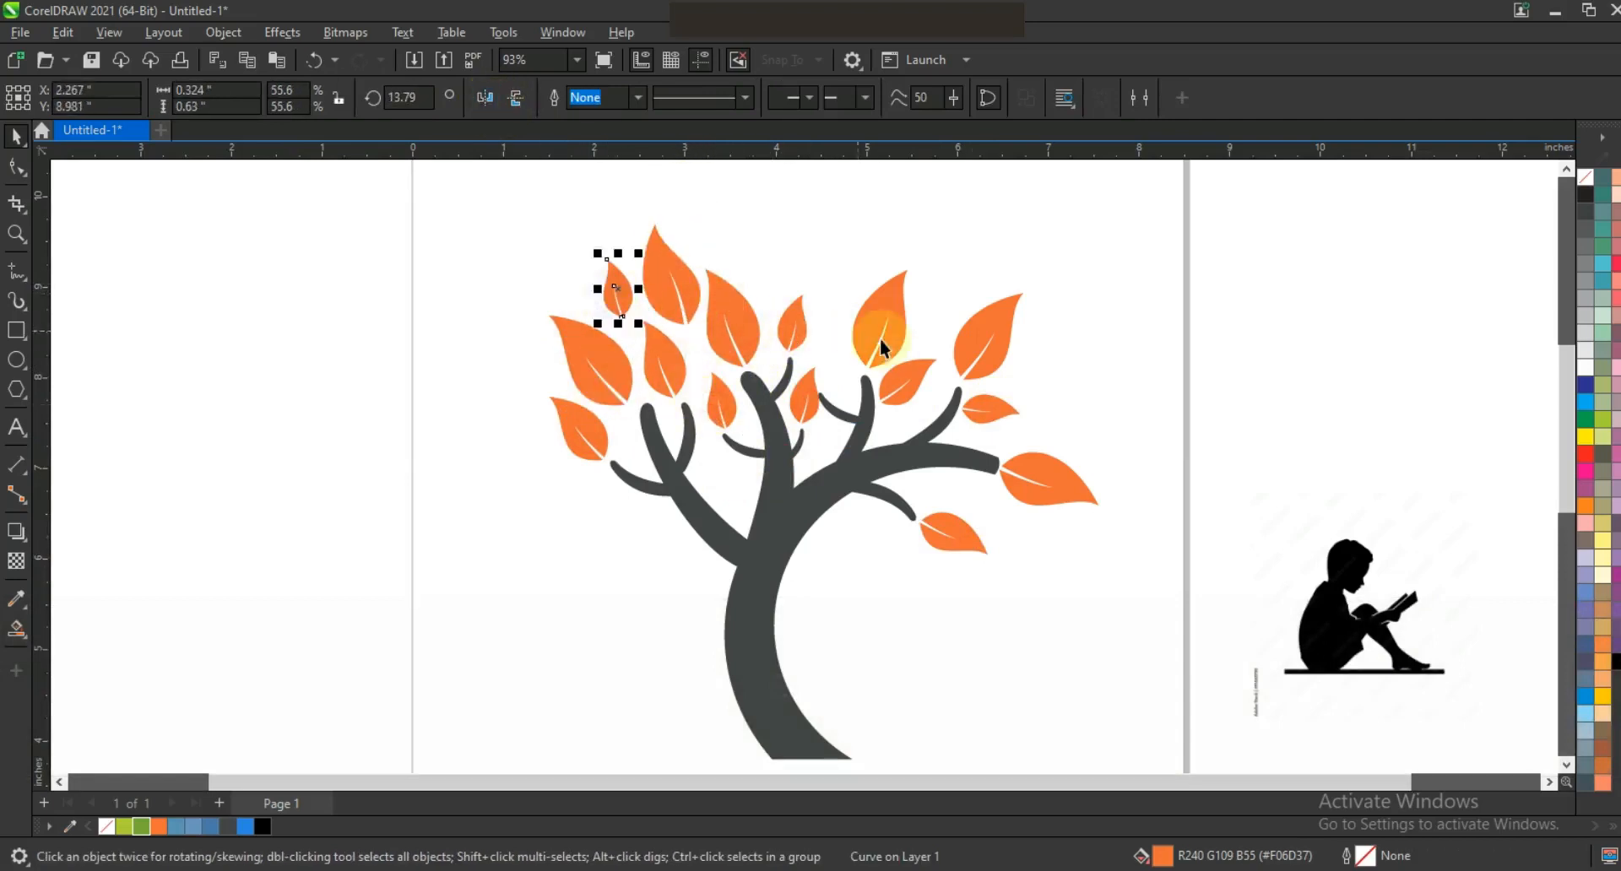
# Step: Fill the top and upper right of the crown with leaf copies of varied sizes and angles, undoing the last stray change
pyautogui.moveTo(778, 275); pyautogui.dragTo(778, 275)
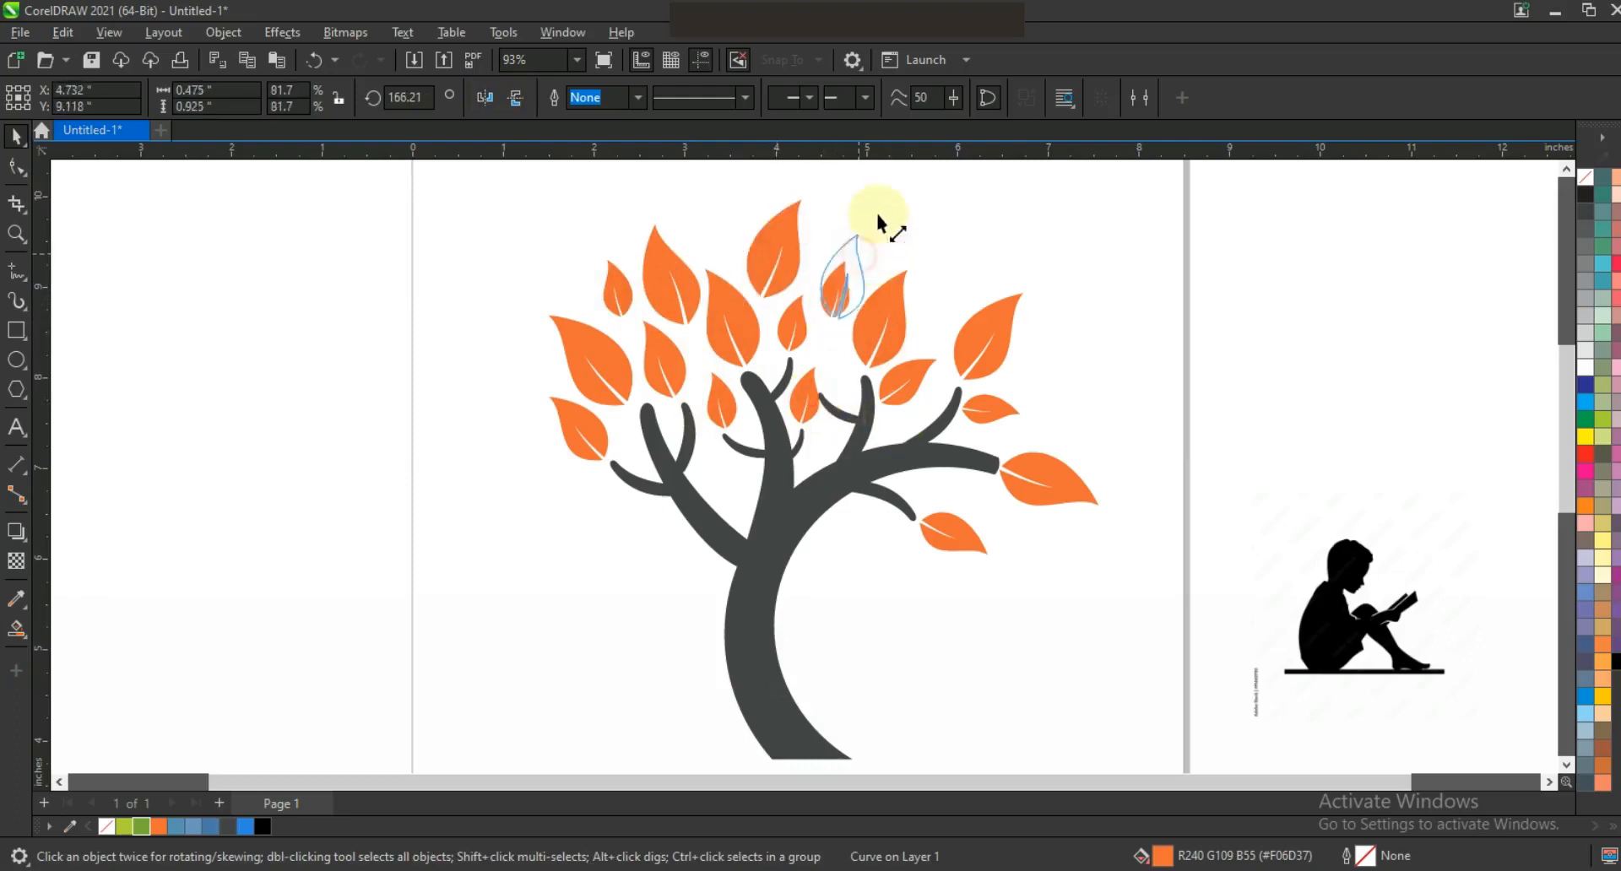
pyautogui.moveTo(1035, 482); pyautogui.dragTo(981, 479)
pyautogui.rightClick(938, 280)
pyautogui.click(938, 282)
pyautogui.click(485, 97)
pyautogui.moveTo(855, 523); pyautogui.dragTo(855, 524)
pyautogui.hotkey('ctrl', 'z')
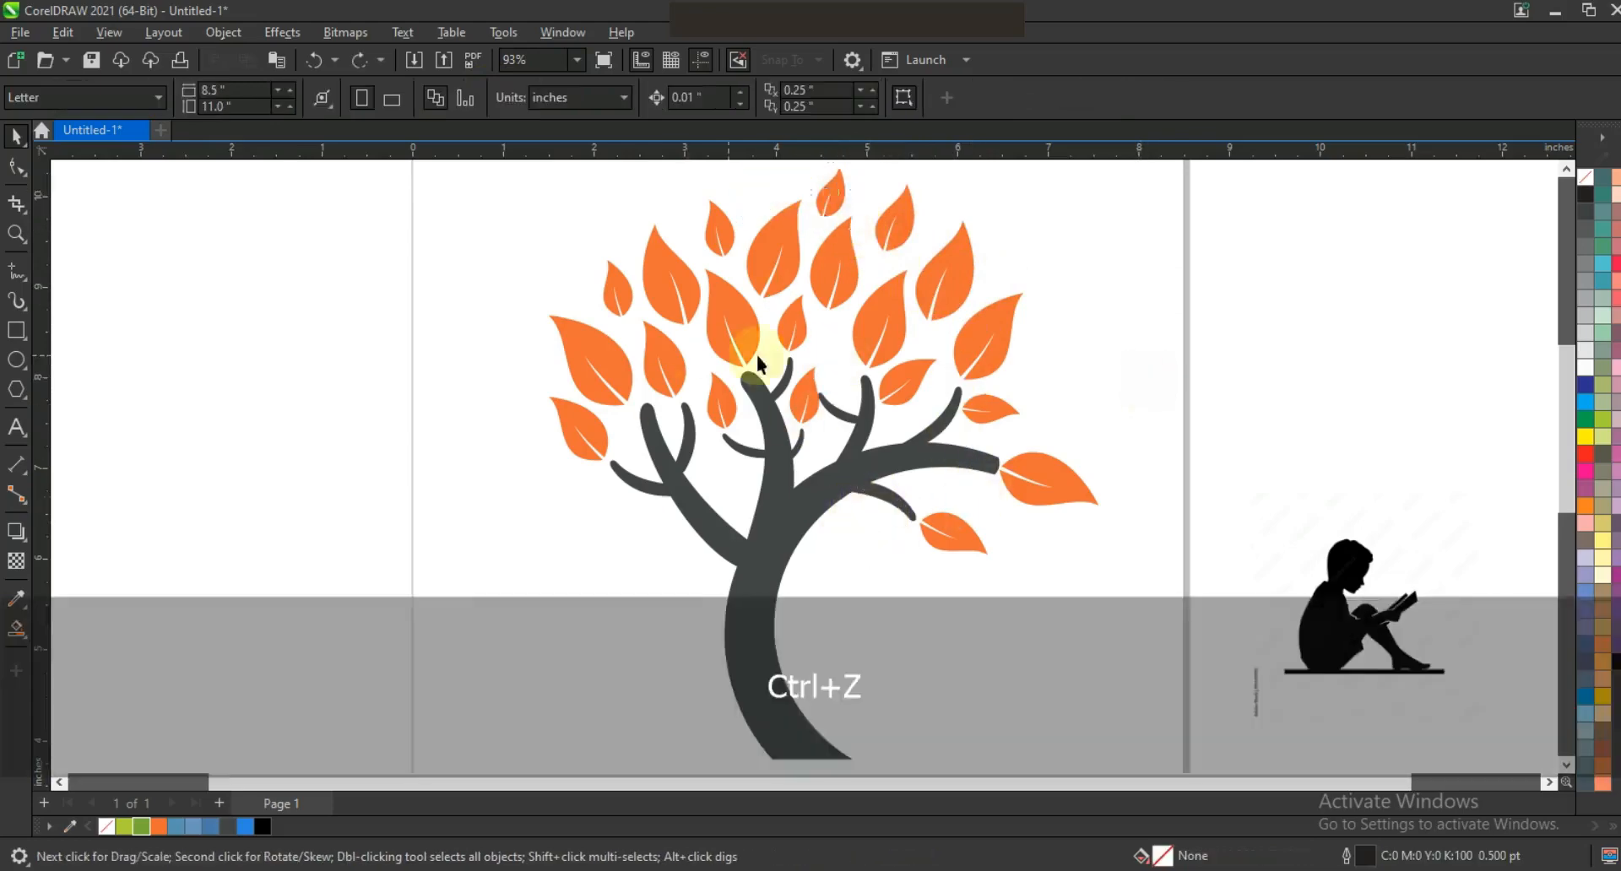
# Step: Fill three large leaves at the crown's left, centre and right with green
pyautogui.scroll(-2, 756, 354)
pyautogui.press('Escape')
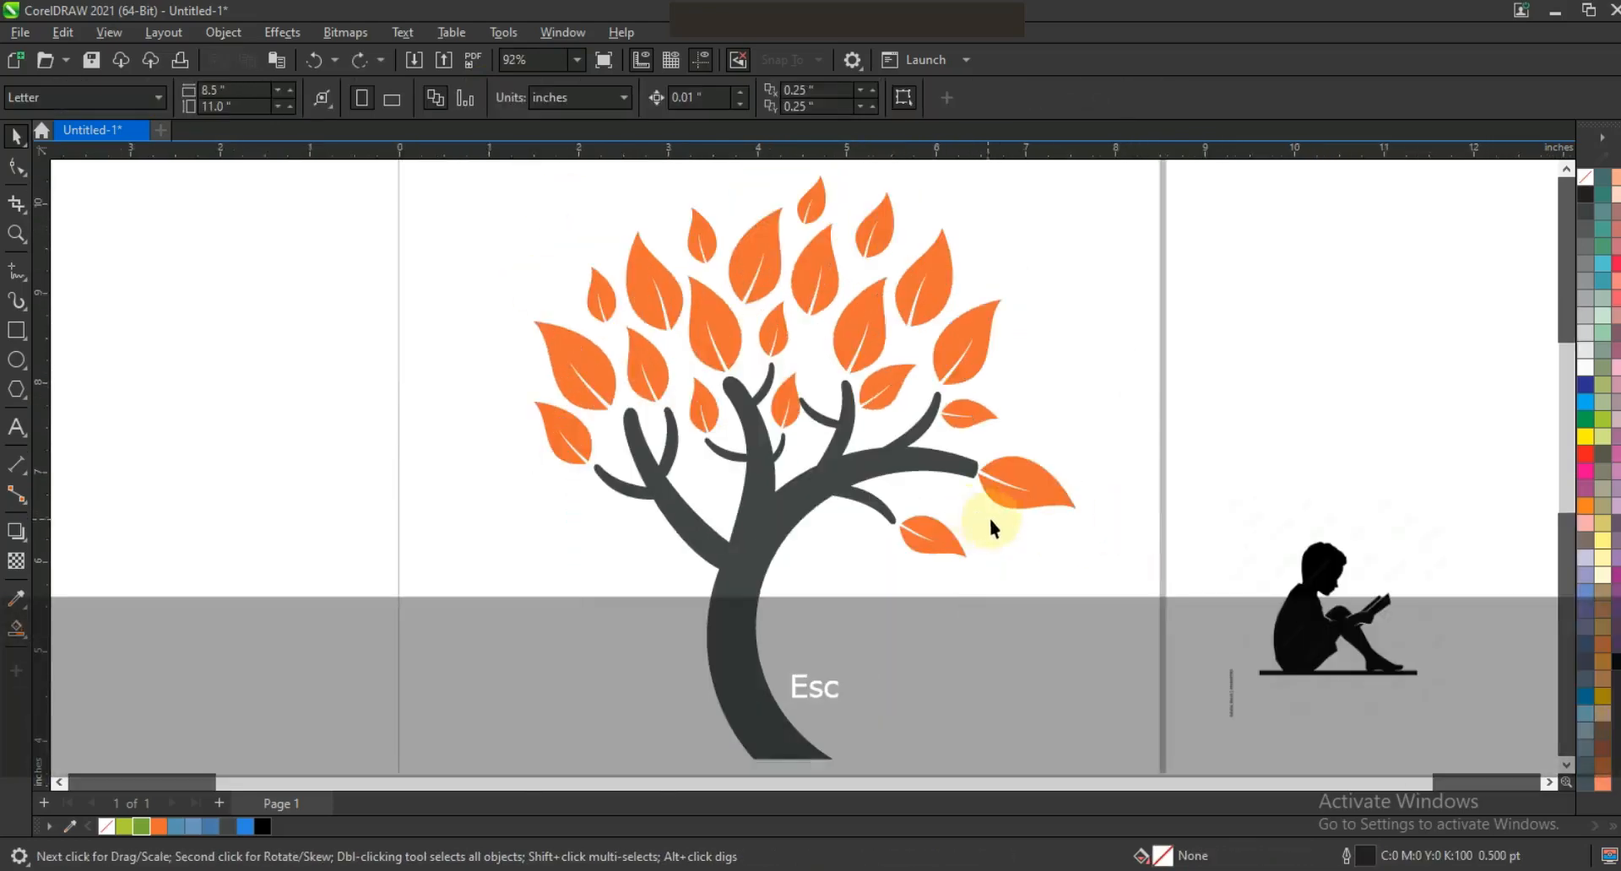
pyautogui.keyDown('shift'); pyautogui.click(699, 360); pyautogui.keyUp('shift')
pyautogui.keyDown('shift'); pyautogui.click(655, 291); pyautogui.keyUp('shift')
pyautogui.keyDown('shift'); pyautogui.click(648, 293); pyautogui.keyUp('shift')
pyautogui.keyDown('shift'); pyautogui.click(596, 361); pyautogui.keyUp('shift')
pyautogui.click(141, 826)
# Step: Fill four more leaves with dark blue: the upper left, upper right, lowest left and far right ones
pyautogui.click(646, 284)
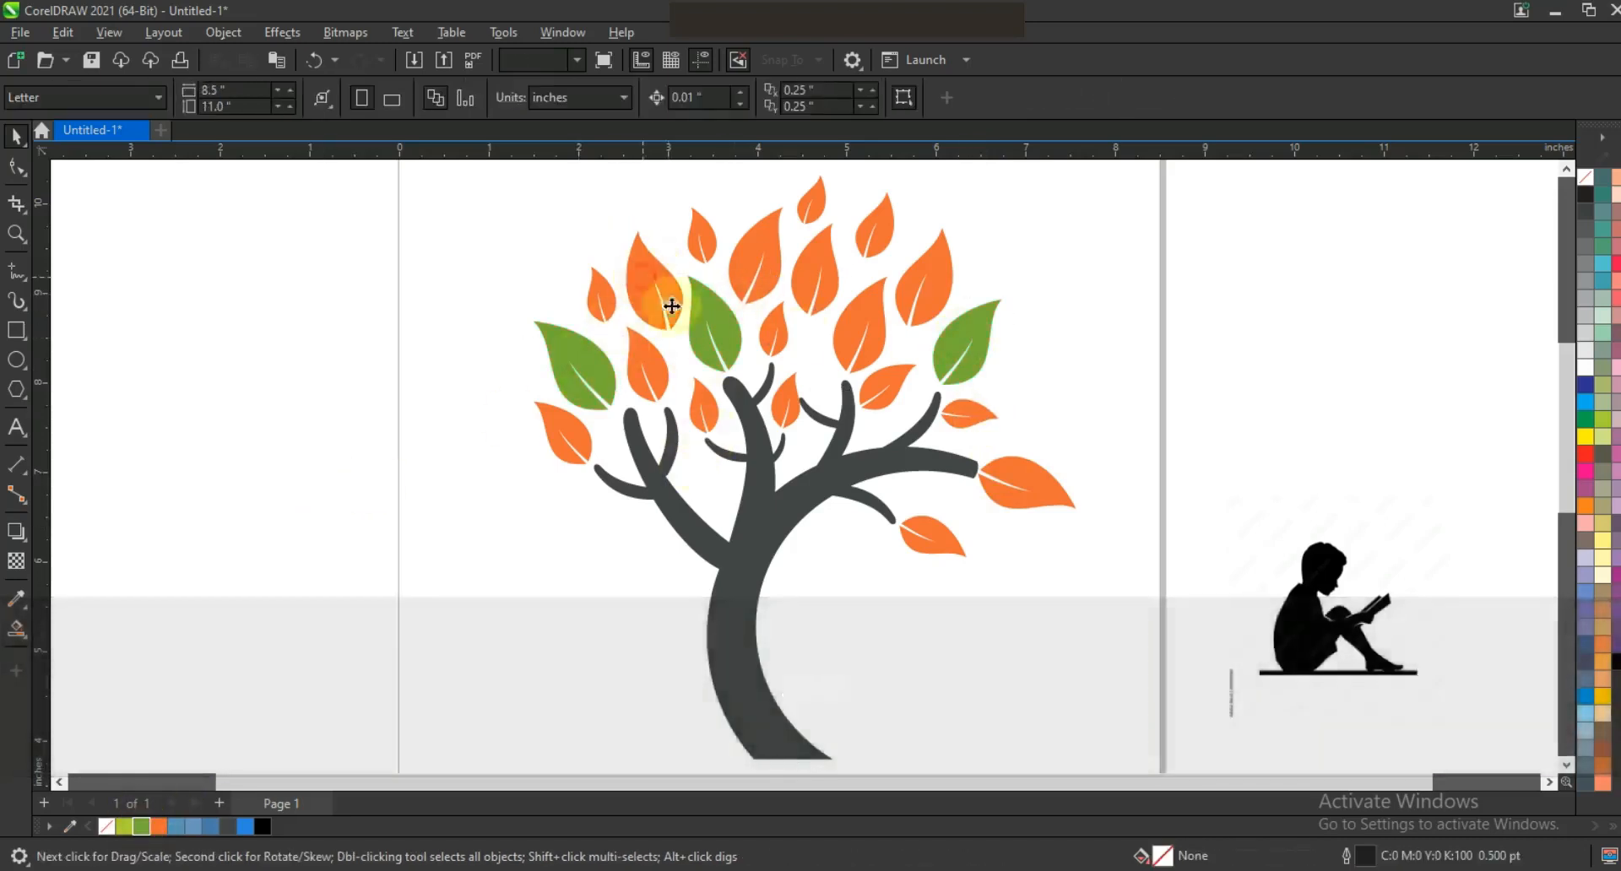
pyautogui.keyDown('shift'); pyautogui.click(861, 324); pyautogui.keyUp('shift')
pyautogui.keyDown('shift'); pyautogui.click(562, 432); pyautogui.keyUp('shift')
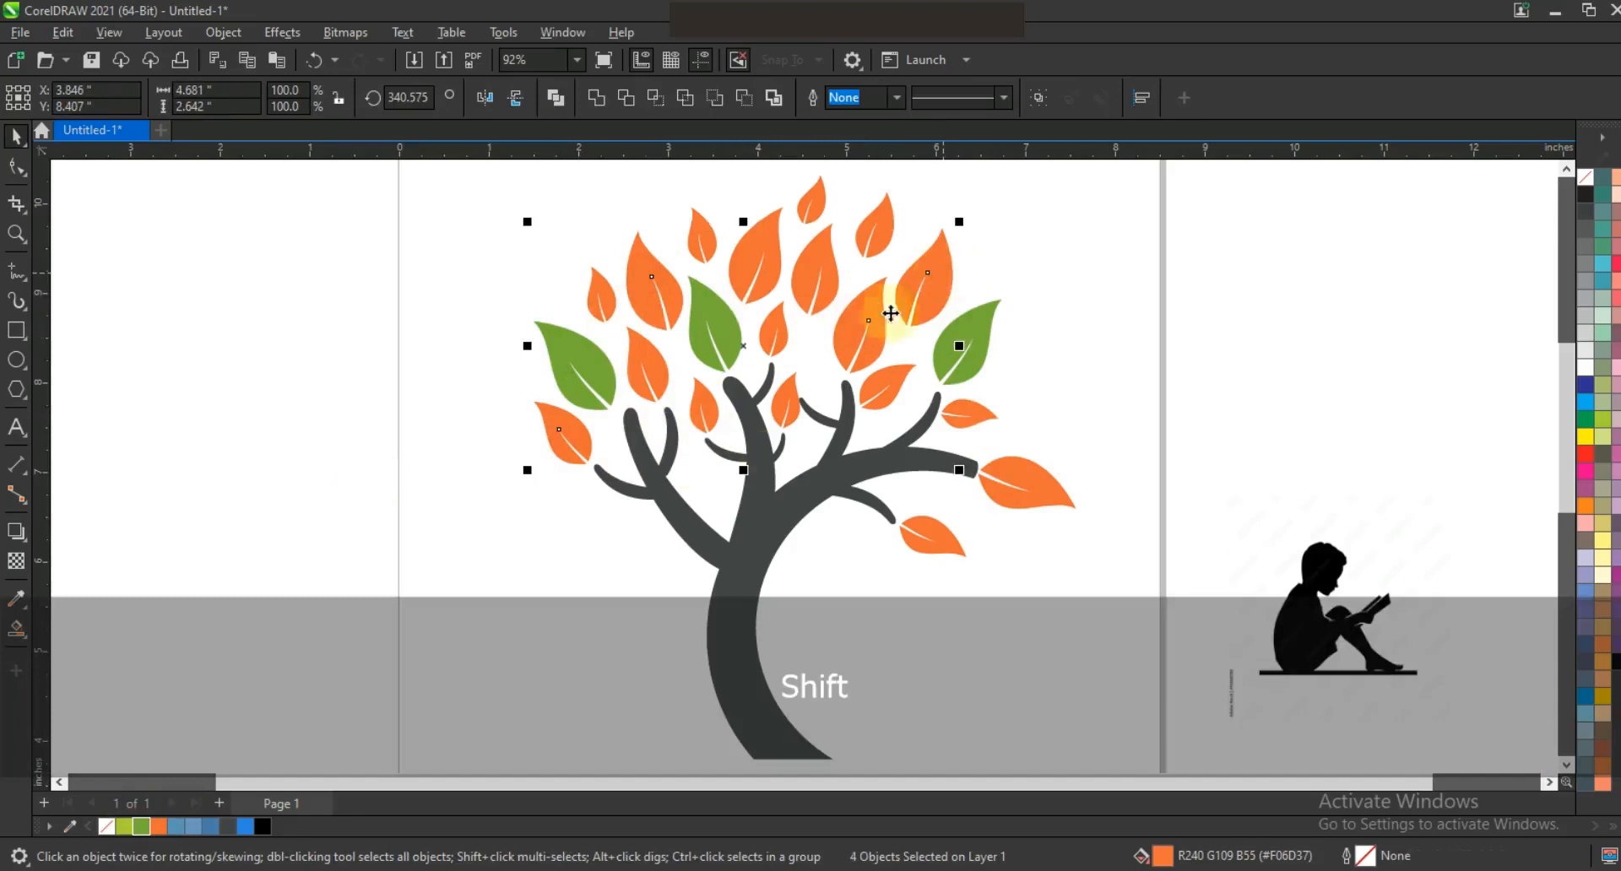
pyautogui.keyDown('shift'); pyautogui.click(1014, 487); pyautogui.keyUp('shift')
pyautogui.click(211, 827)
# Step: Fill the large top-centre leaf and the large leaf above the middle right branch with lime green
pyautogui.click(777, 278)
pyautogui.keyDown('shift'); pyautogui.click(869, 321); pyautogui.keyUp('shift')
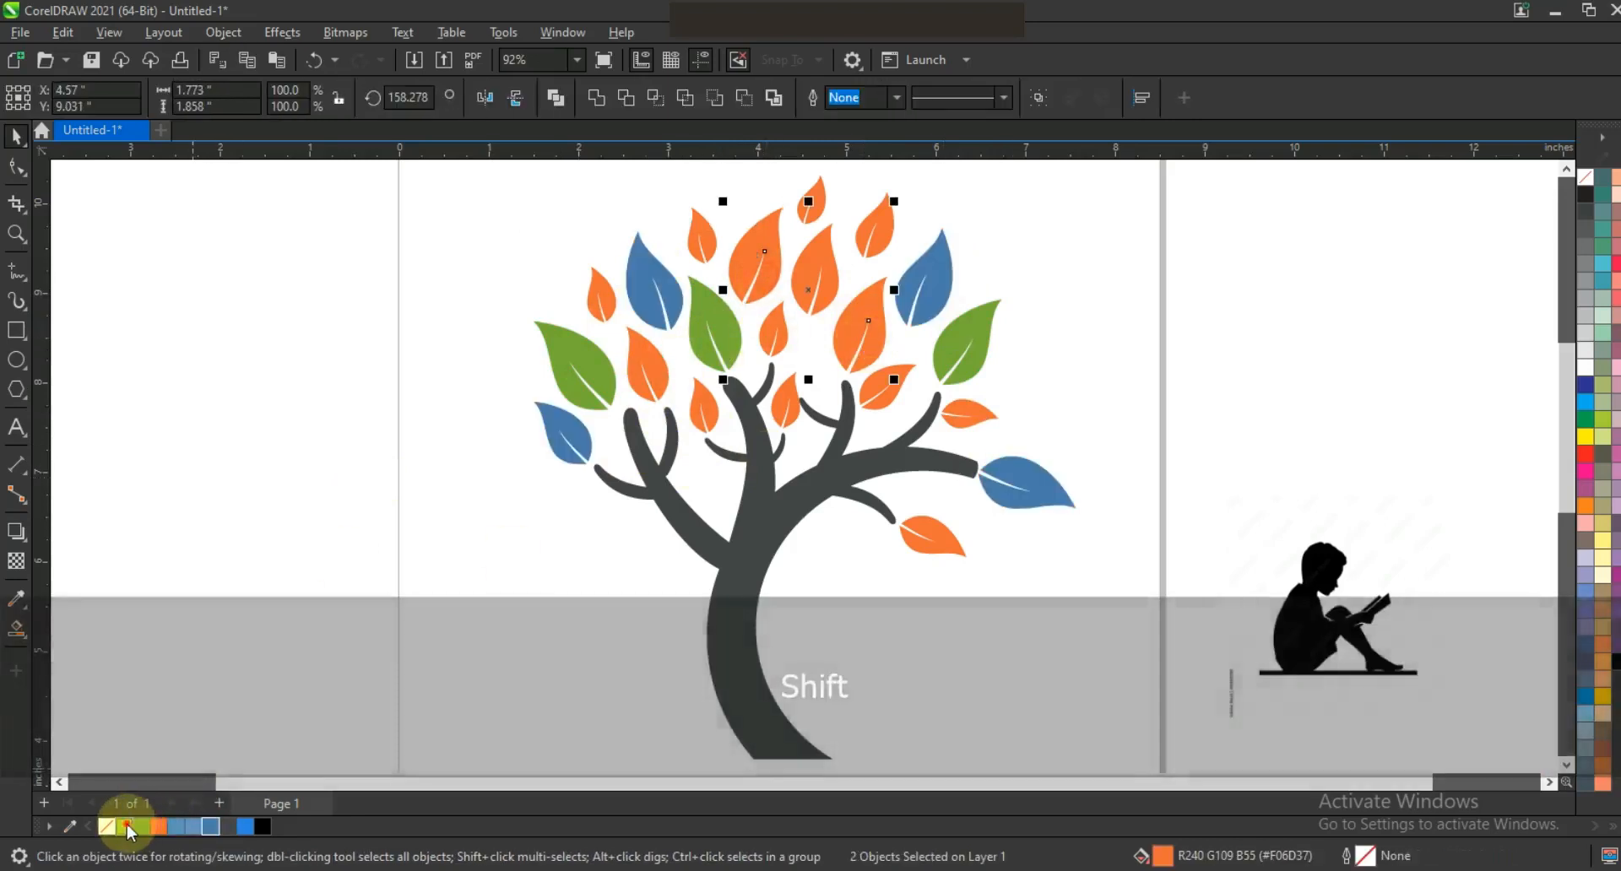
pyautogui.click(126, 827)
pyautogui.click(333, 470)
# Step: Fill the inner left leaf, the small central leaf and the small upper right leaf with light blue
pyautogui.click(646, 366)
pyautogui.keyDown('shift'); pyautogui.click(776, 329); pyautogui.keyUp('shift')
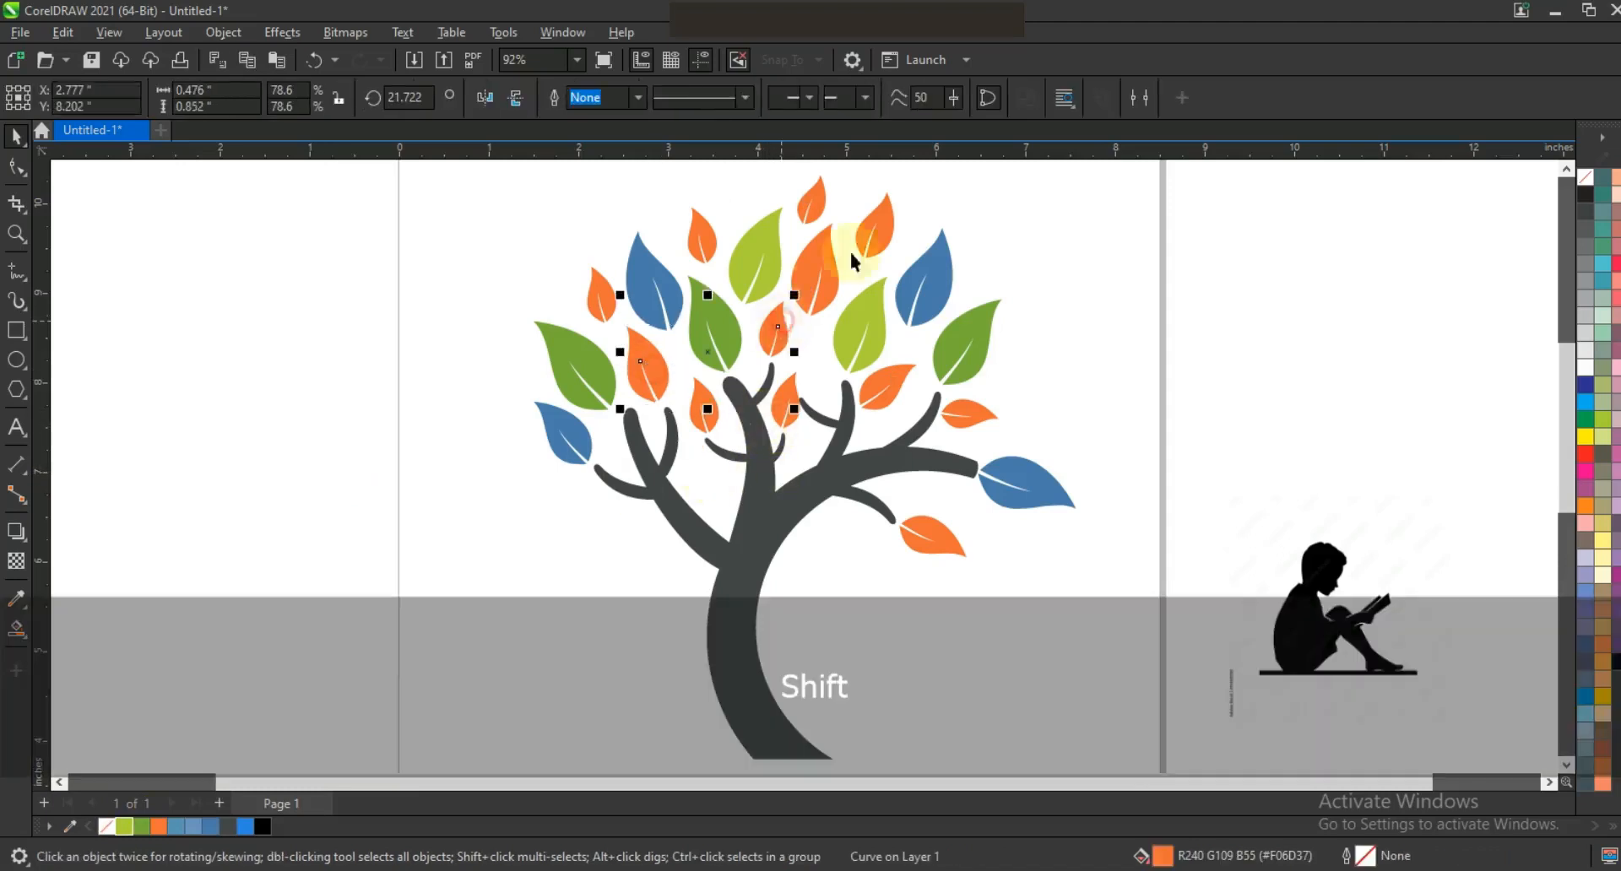
pyautogui.keyDown('shift'); pyautogui.click(874, 229); pyautogui.keyUp('shift')
# Step: Fill the small topmost and upper left leaves with green, and the two small lower right leaves with light blue
pyautogui.click(810, 203)
pyautogui.keyDown('shift'); pyautogui.click(599, 291); pyautogui.keyUp('shift')
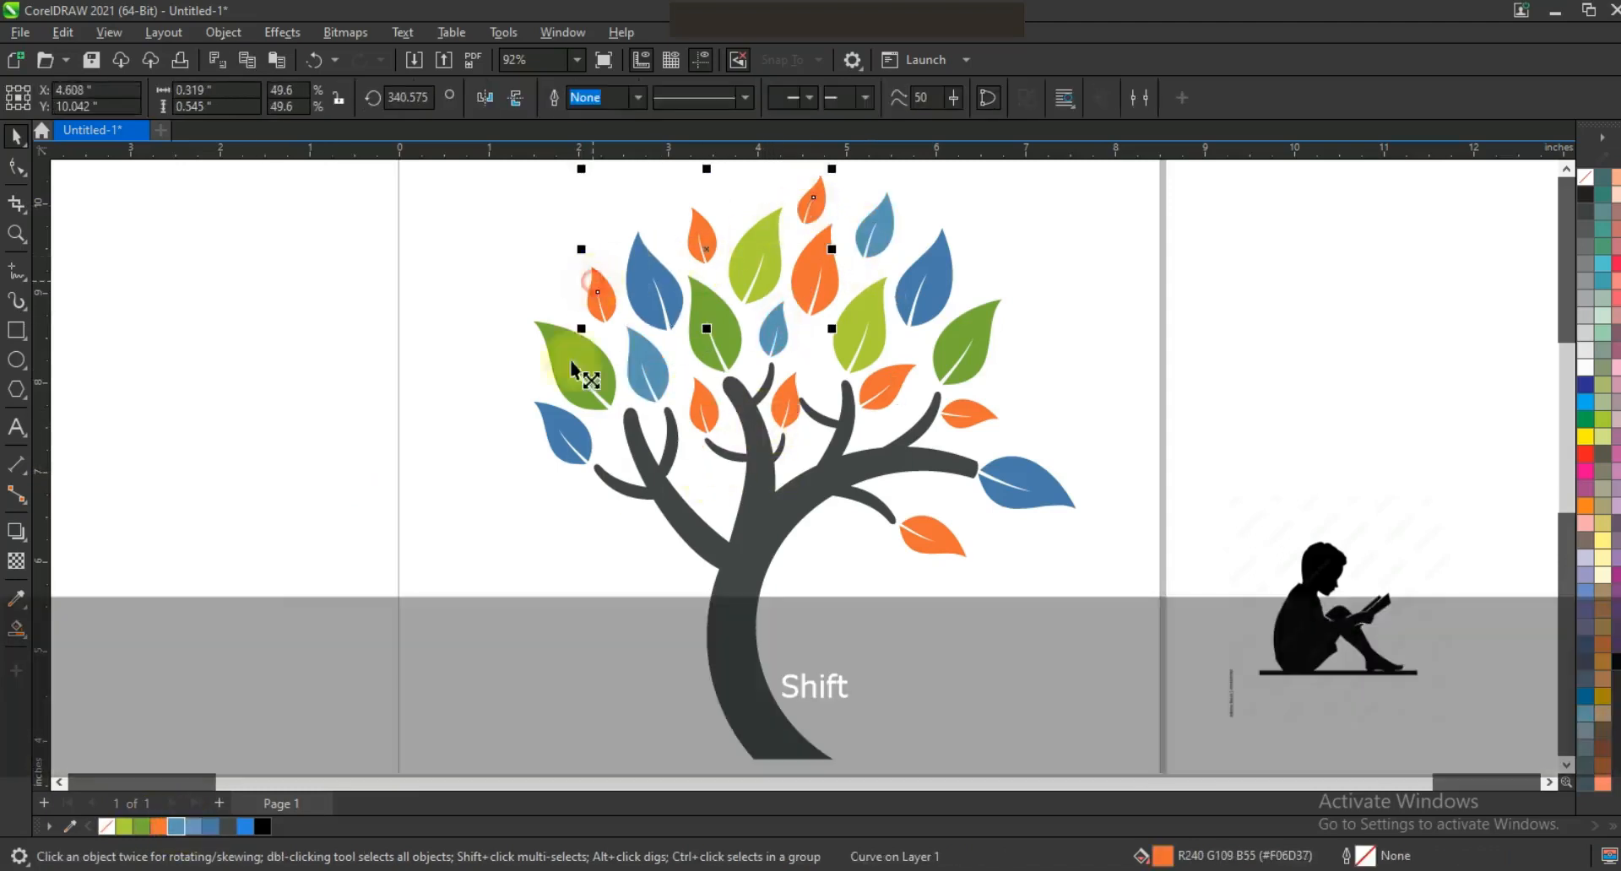
pyautogui.click(143, 827)
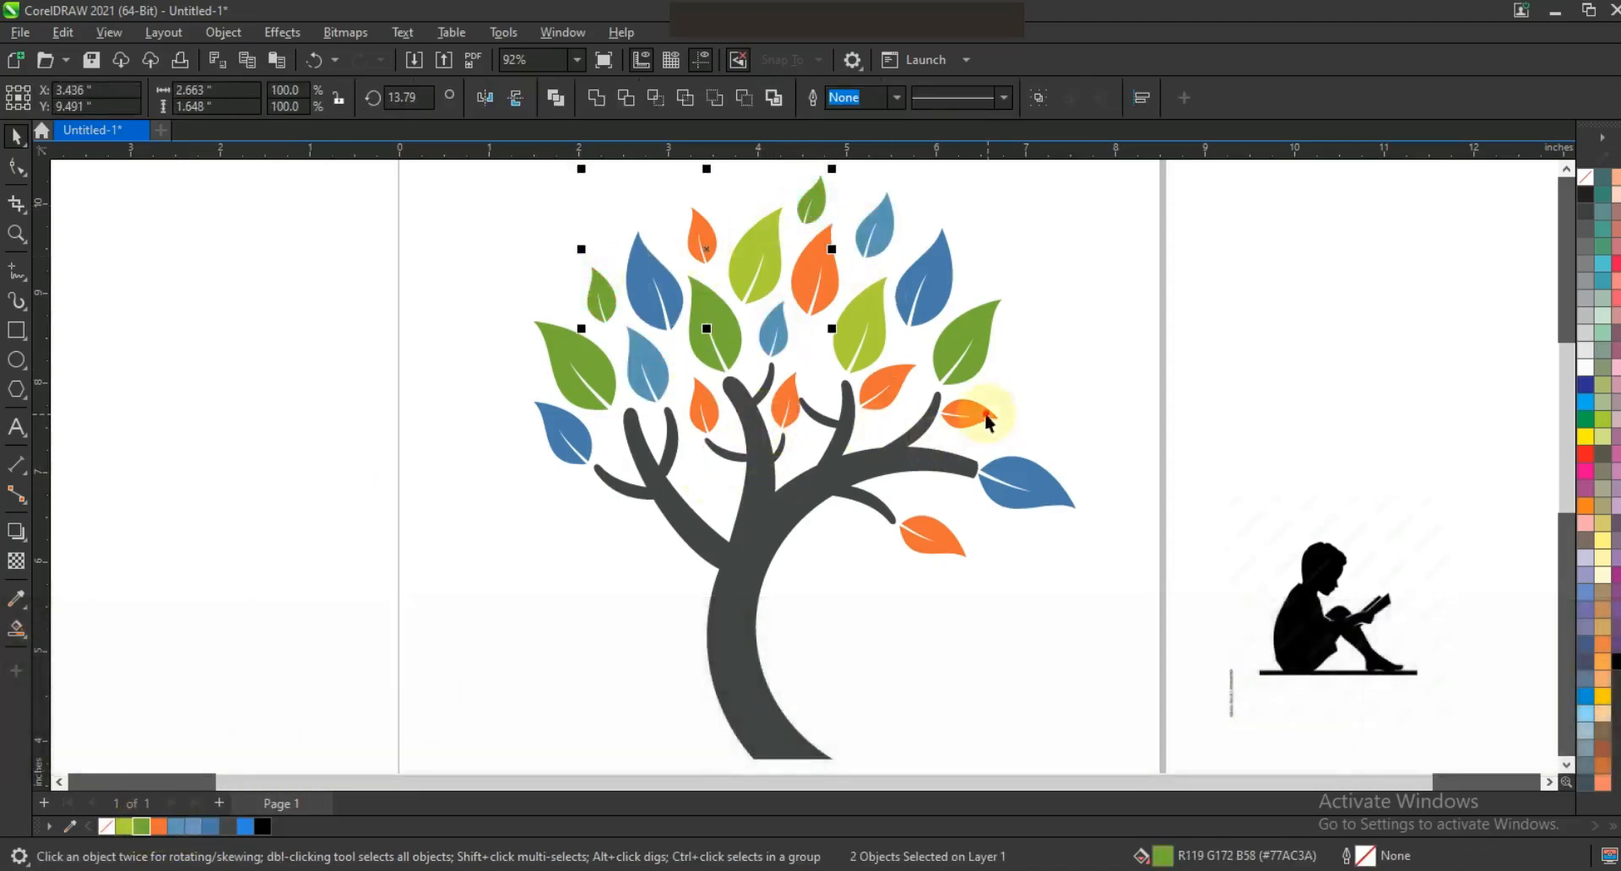
pyautogui.click(988, 423)
pyautogui.keyDown('shift'); pyautogui.click(929, 533); pyautogui.keyUp('shift')
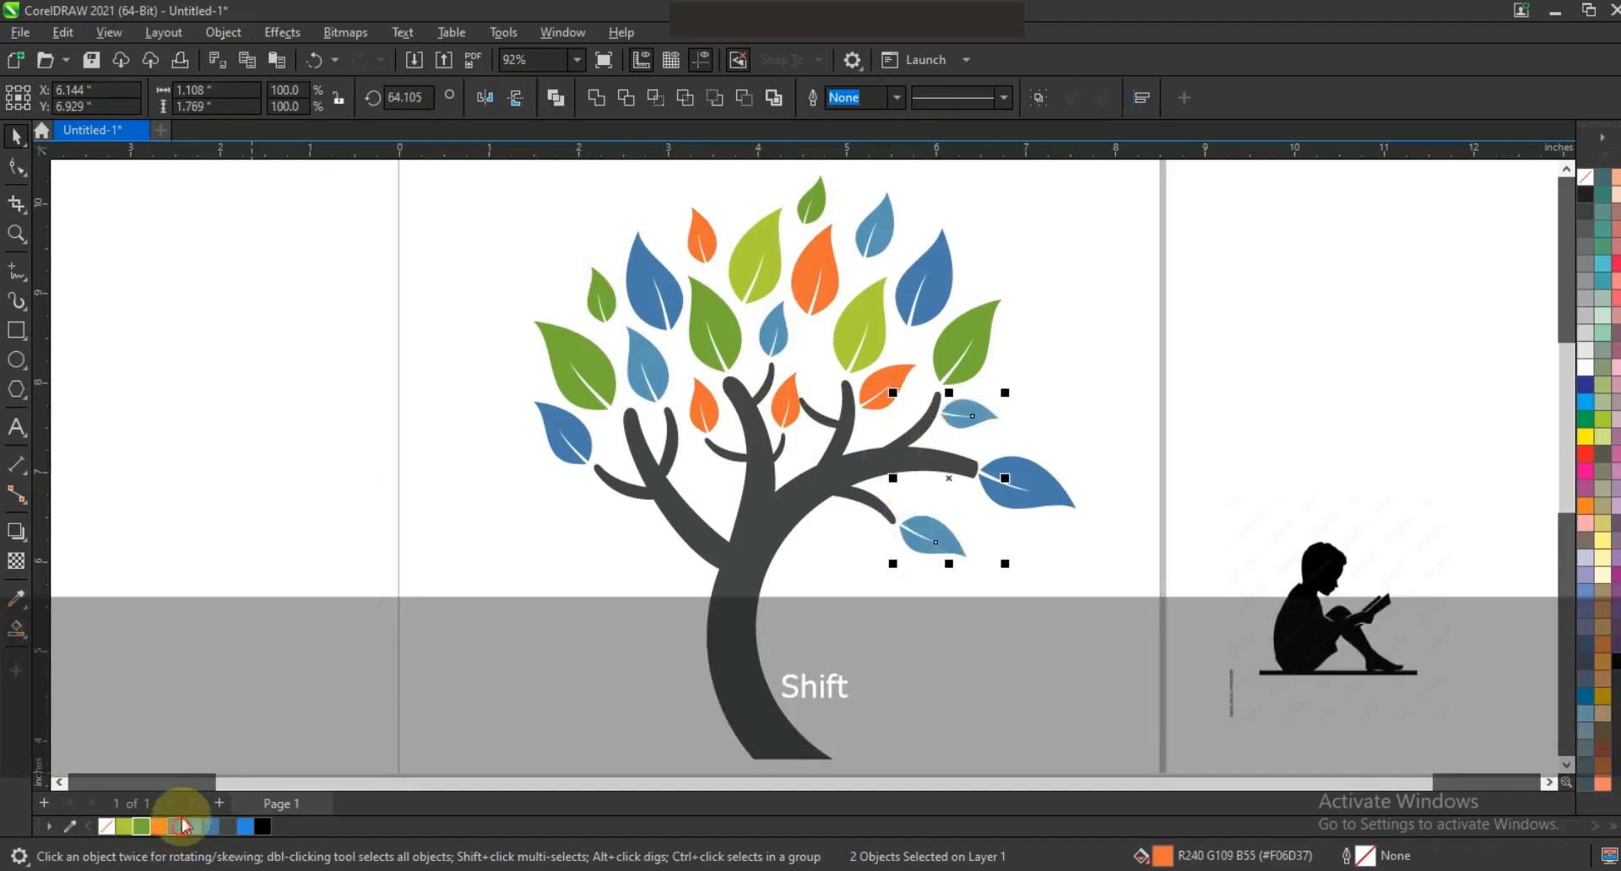
pyautogui.press('Escape')
# Step: Select the tree with all its leaves and group them
pyautogui.scroll(-3, 633, 359)
pyautogui.moveTo(813, 564); pyautogui.dragTo(866, 590)
pyautogui.hotkey('ctrl', 'g')
# Step: Convert the reading-boy bitmap to vector with an Outline trace using the Low quality image type
pyautogui.click(985, 492)
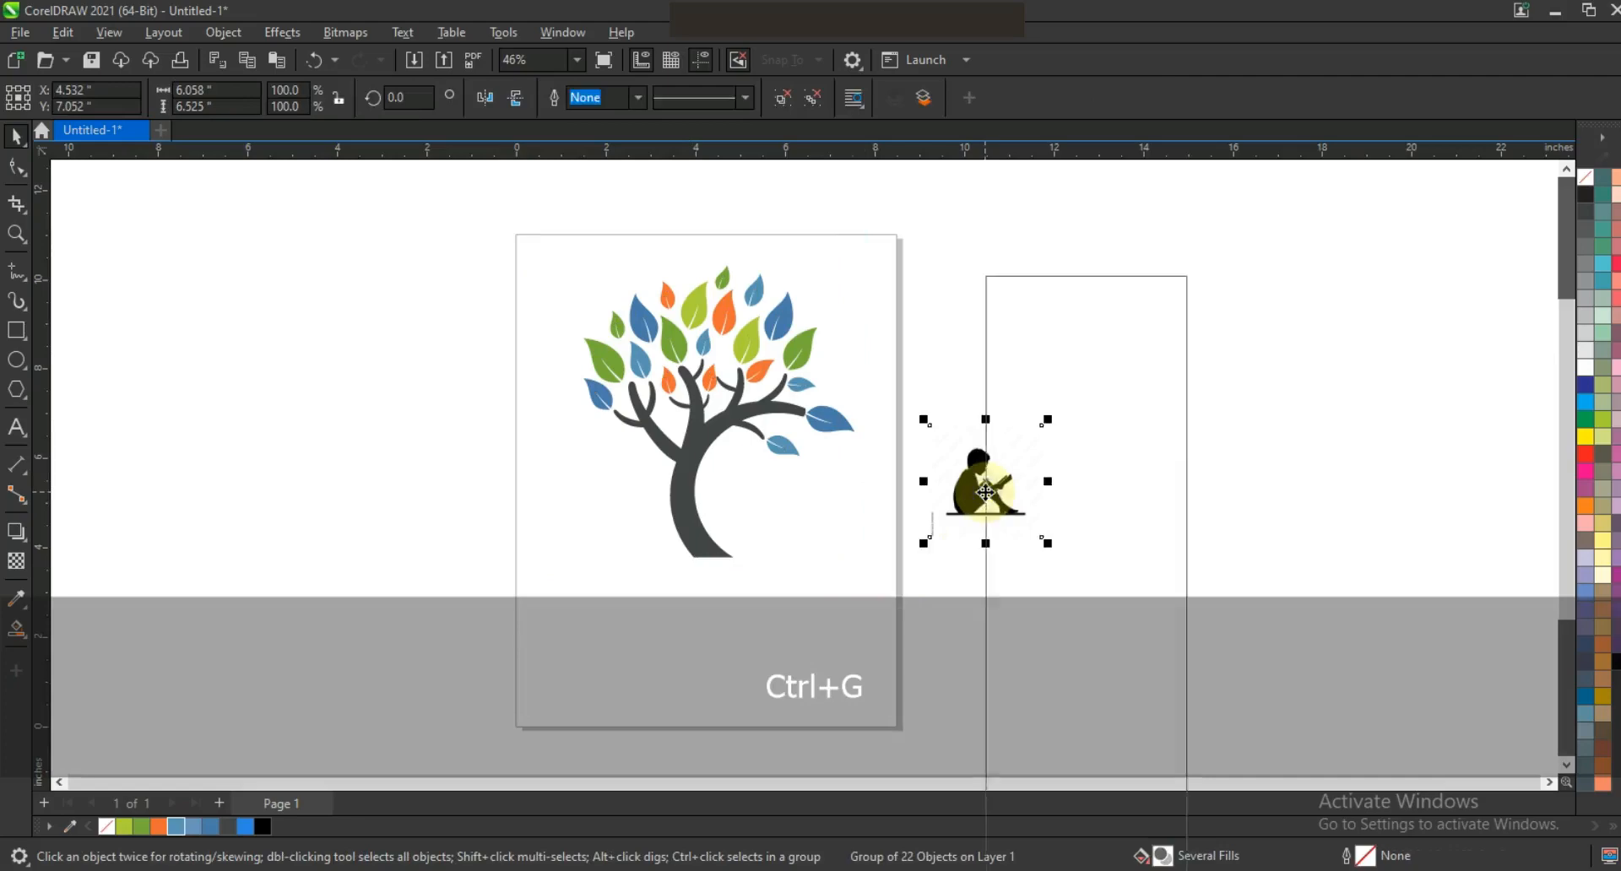
pyautogui.rightClick(985, 491)
pyautogui.moveTo(1075, 358)
pyautogui.click(1204, 475)
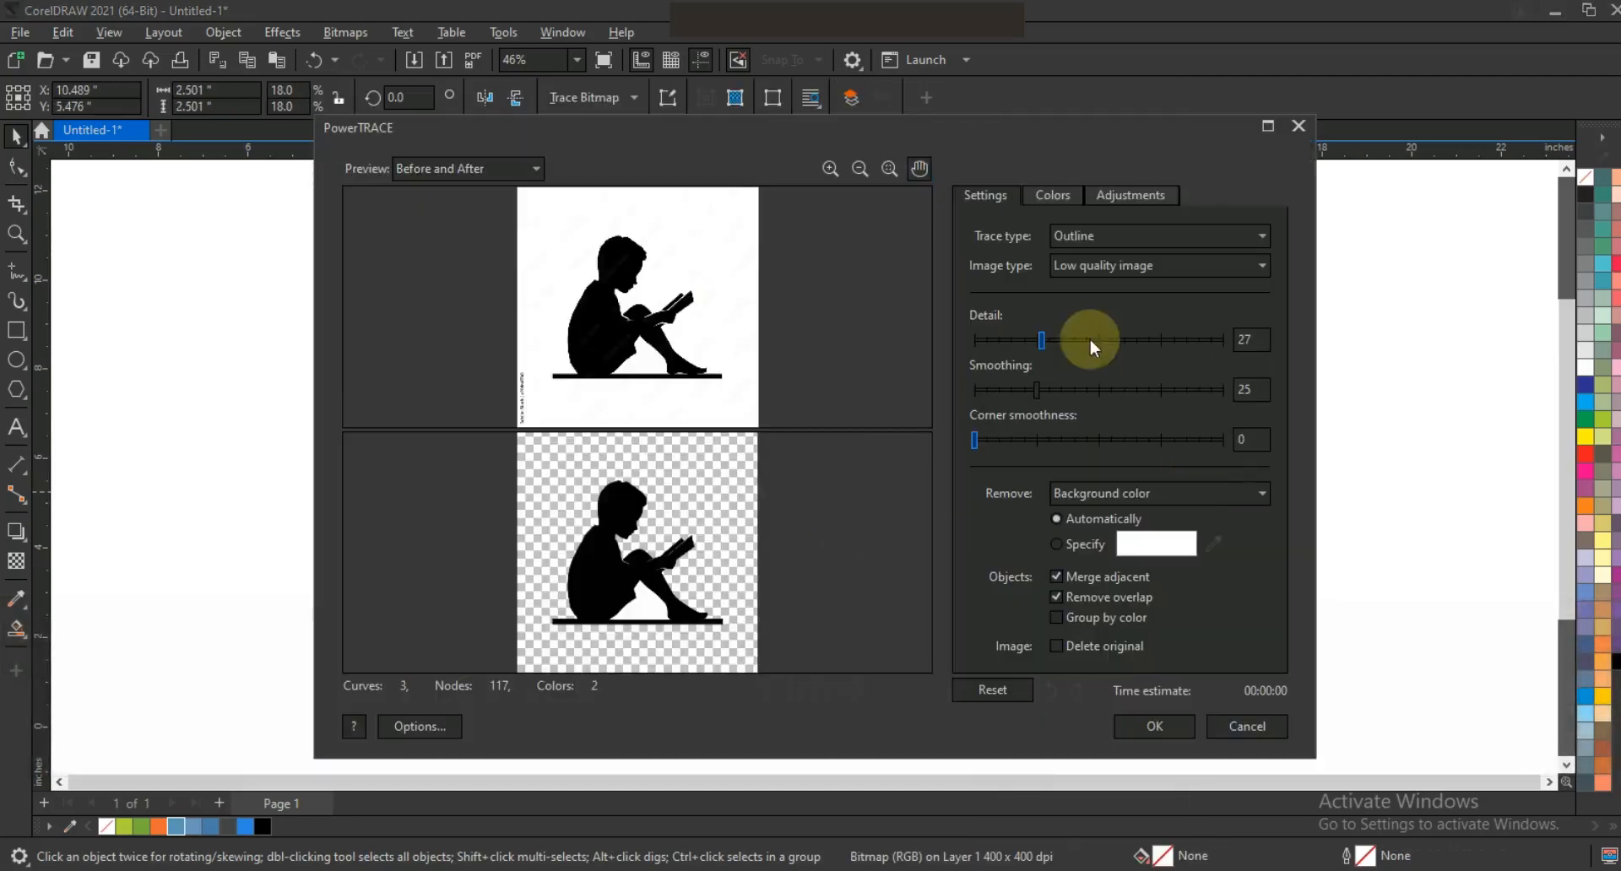
pyautogui.click(1154, 726)
# Step: Move the traced boy against the foot of the trunk and delete the original bitmap
pyautogui.moveTo(970, 484); pyautogui.dragTo(737, 551)
pyautogui.click(971, 482)
pyautogui.press('Delete')
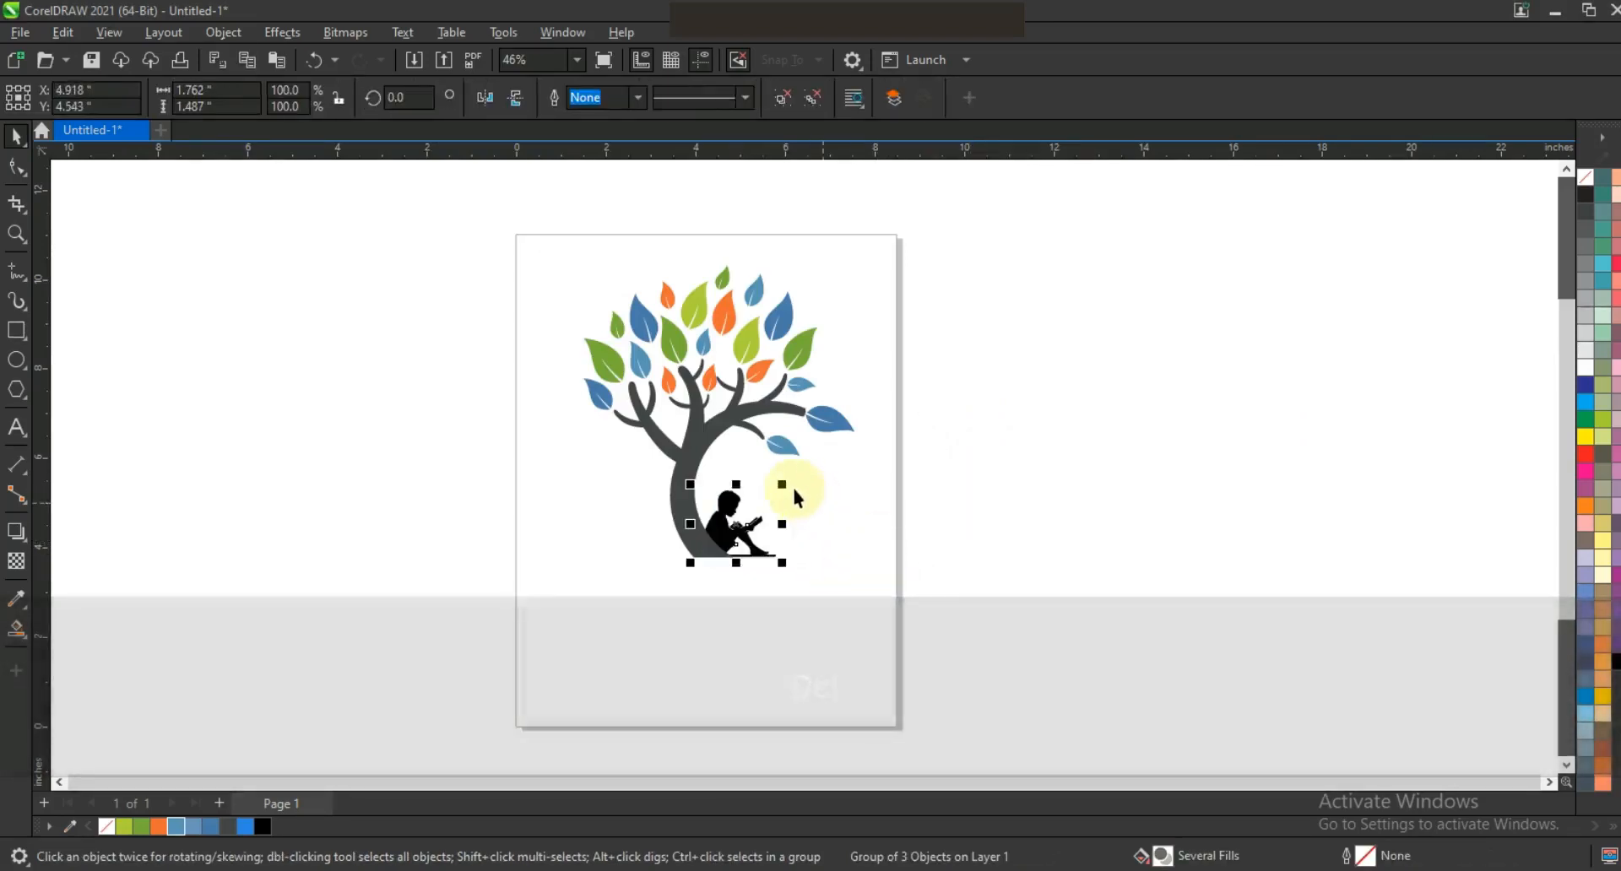
# Step: Enlarge the traced boy to about 2.40 by 2.03 inches and fill him with the trunk's dark grey
pyautogui.moveTo(787, 483); pyautogui.dragTo(830, 459)
pyautogui.press('F3')
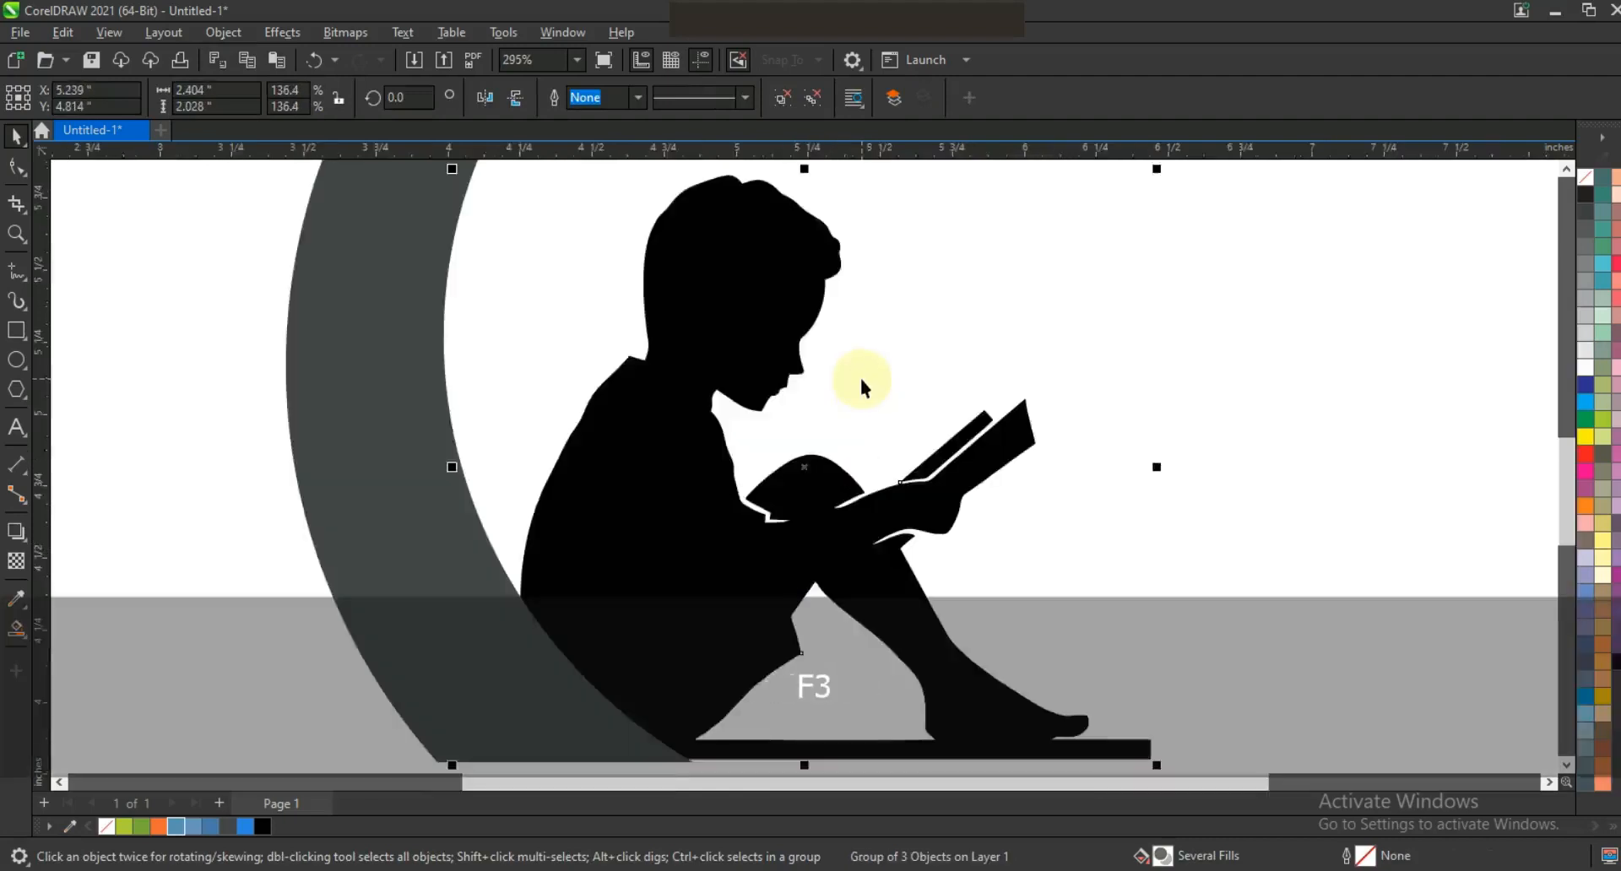
pyautogui.click(229, 827)
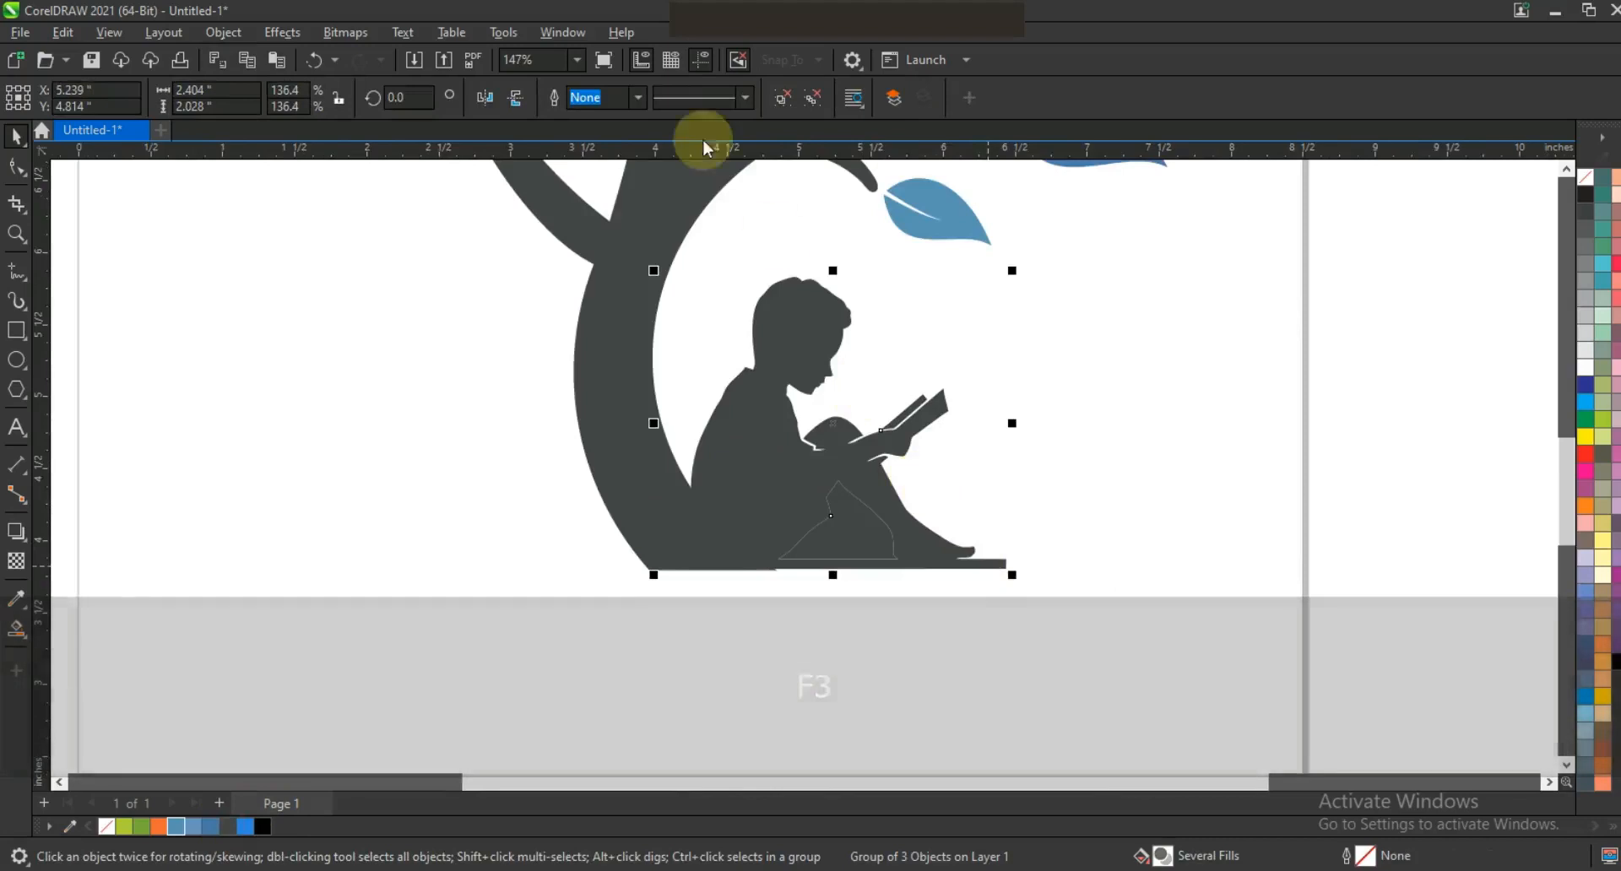
# Step: Delete the leftover traced shape filling the gap under the boy's legs
pyautogui.press('Escape')
pyautogui.click(848, 530)
pyautogui.press('Delete')
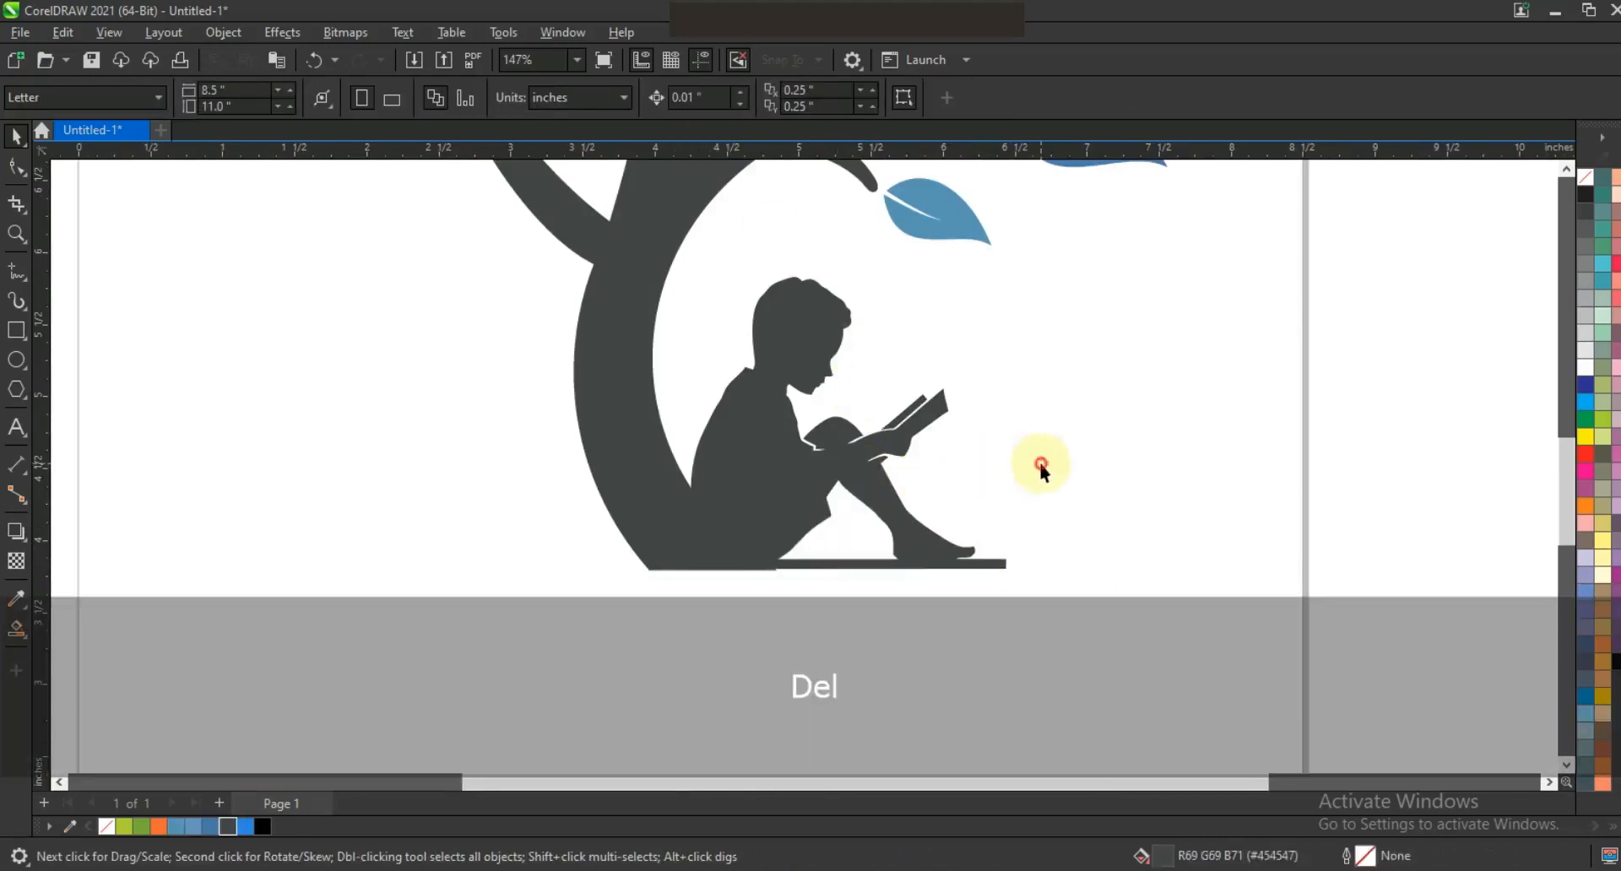
# Step: Select the boy silhouette pieces and nudge them about 0.03 inches right and 0.01 inches down
pyautogui.press('F3')
pyautogui.moveTo(809, 373); pyautogui.dragTo(807, 363)
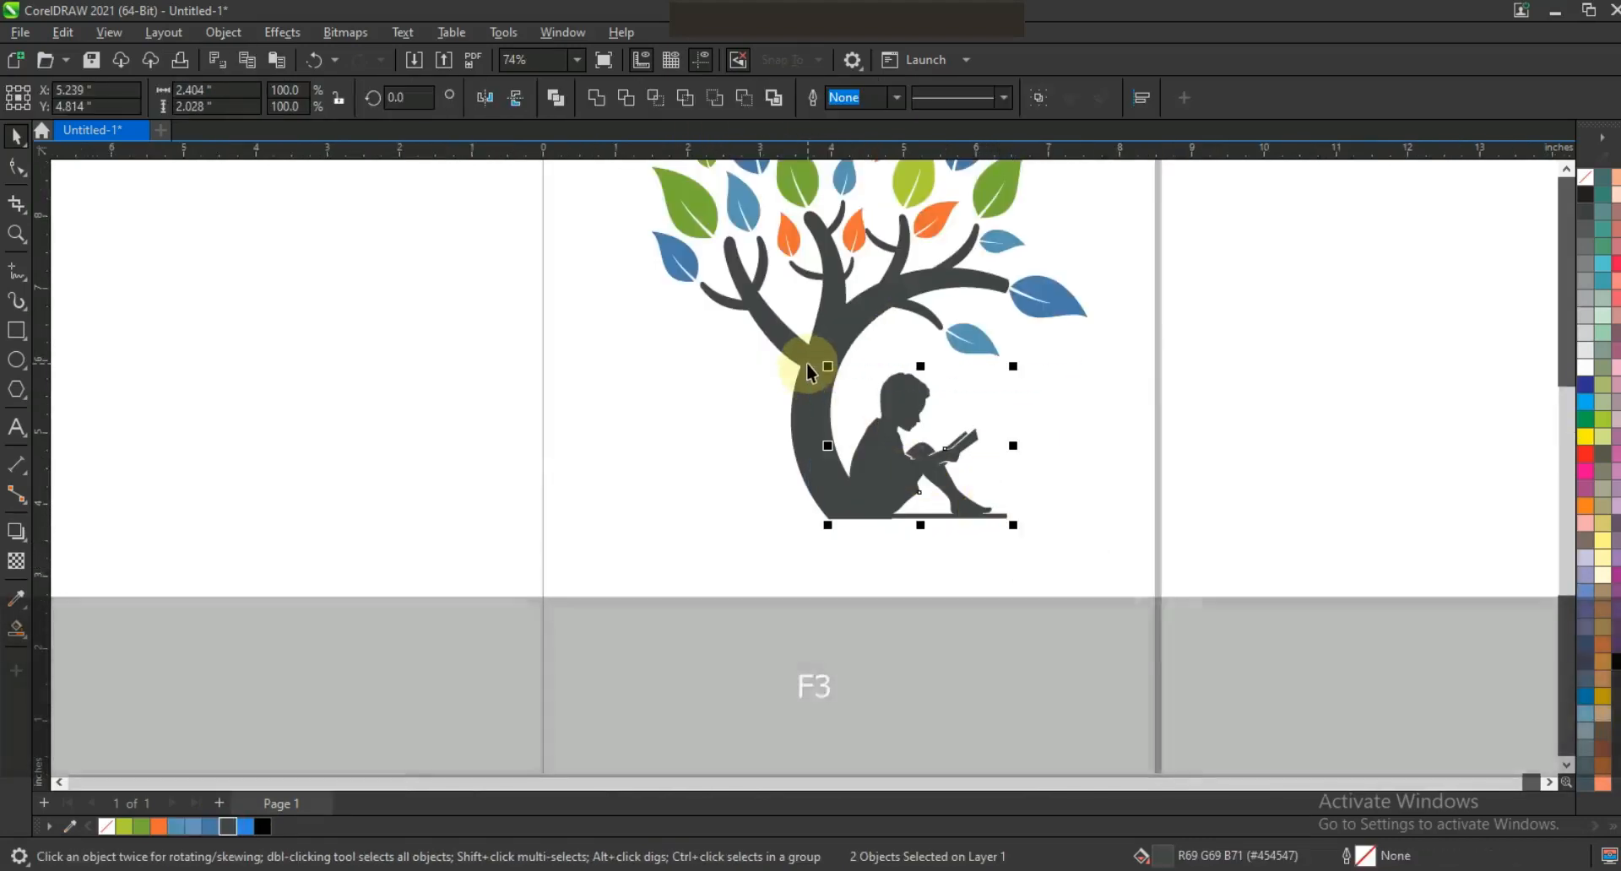
pyautogui.press('Right')
pyautogui.press('Down')
pyautogui.press('Right')
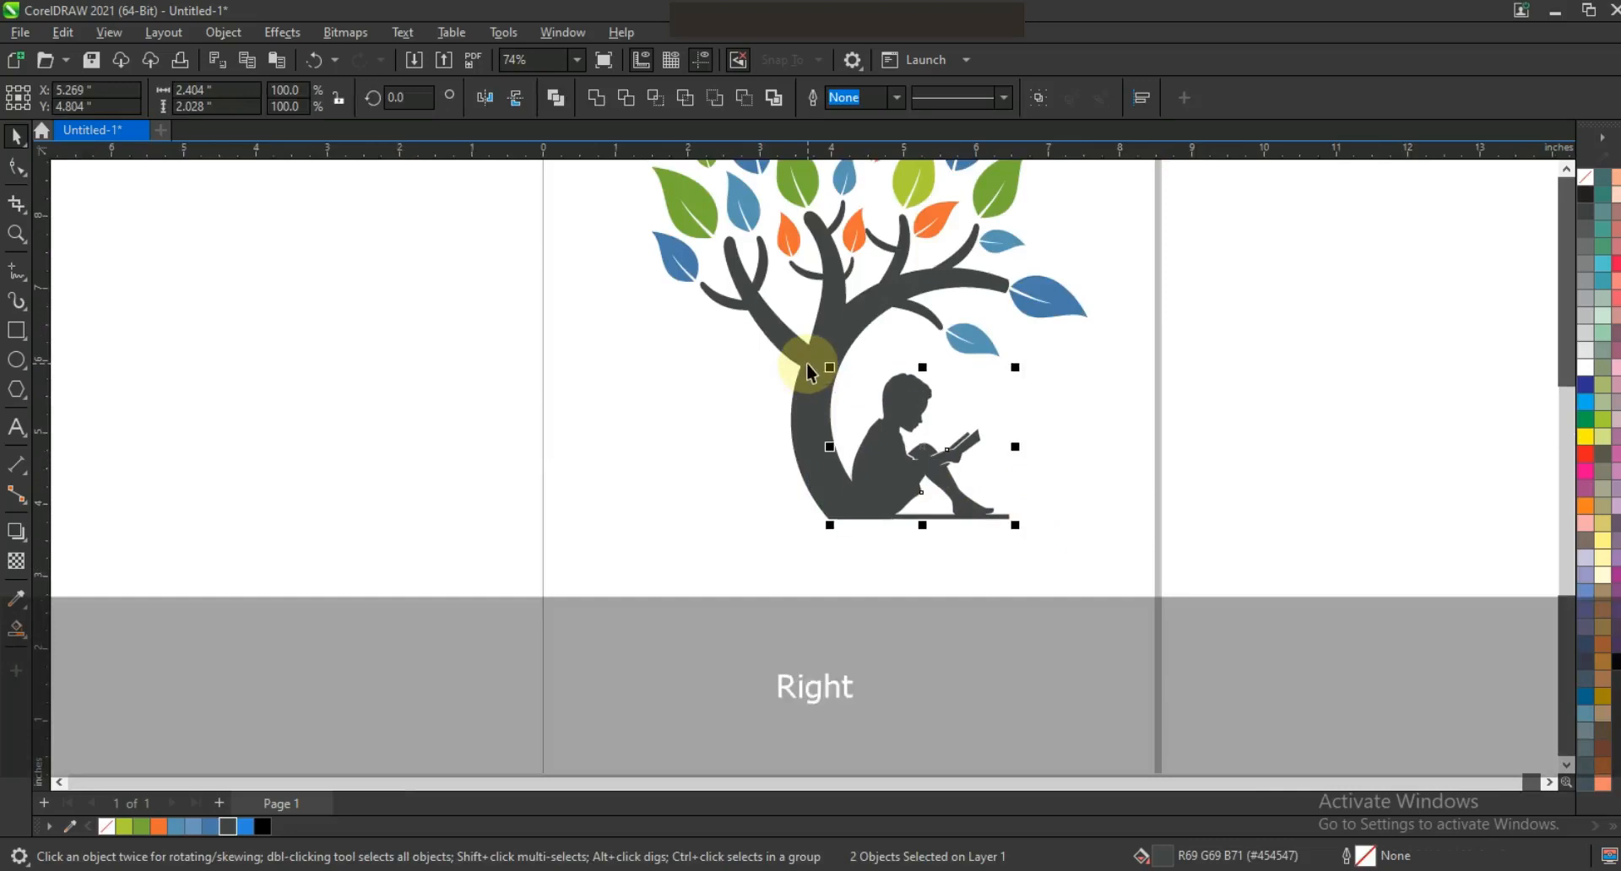
# Step: Draw a flat ellipse beneath the tree, resize it to about 5.82 by 2.08 inches and centre it under the boy
pyautogui.click(16, 359)
pyautogui.moveTo(581, 652); pyautogui.dragTo(1127, 505)
pyautogui.click(16, 135)
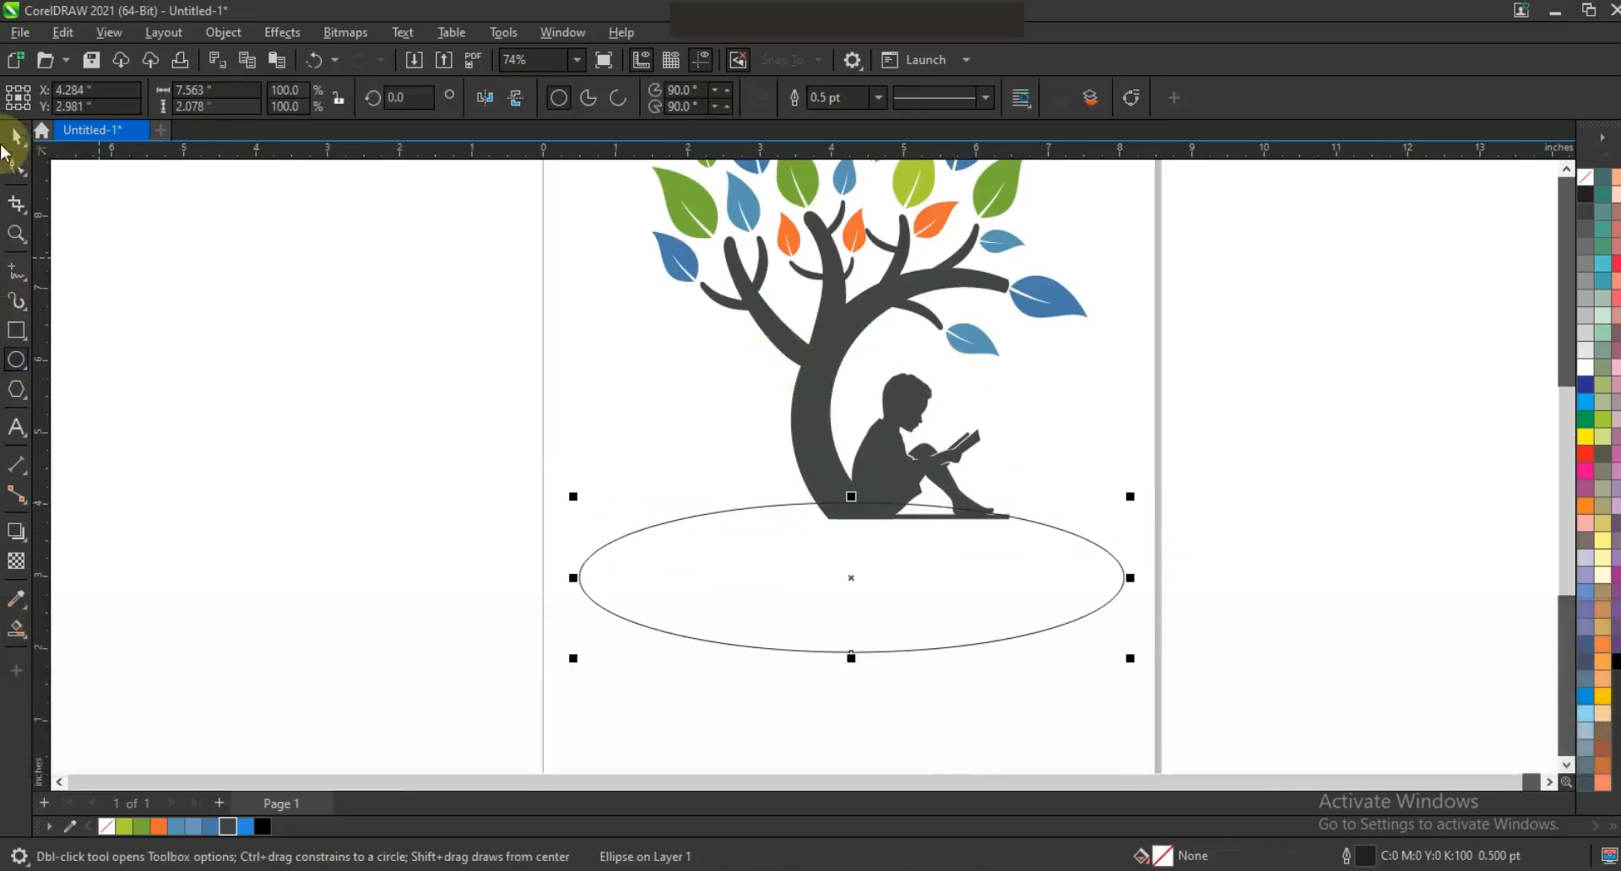
pyautogui.moveTo(576, 580); pyautogui.dragTo(637, 595)
pyautogui.moveTo(910, 579); pyautogui.dragTo(918, 583)
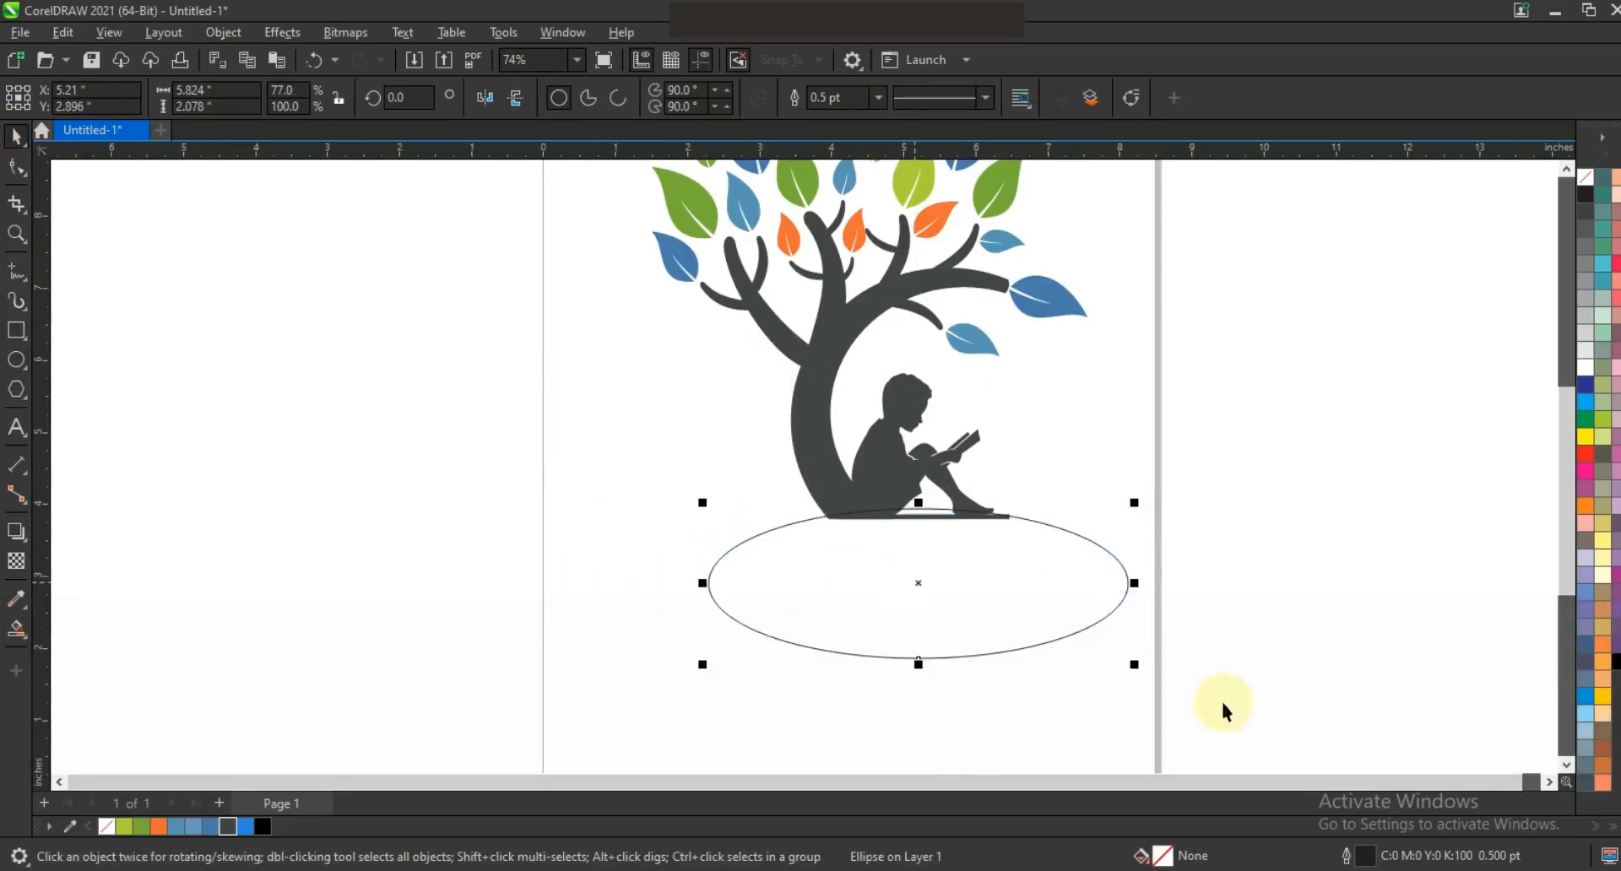
# Step: Place a copy of the ellipse slightly lower and widen it to about 6.39 inches
pyautogui.moveTo(1009, 609)
pyautogui.mouseDown()
pyautogui.moveTo(1024, 622)
pyautogui.moveTo(1011, 623)
pyautogui.mouseUp()
pyautogui.press('shift')
pyautogui.moveTo(1142, 595); pyautogui.dragTo(1147, 597)
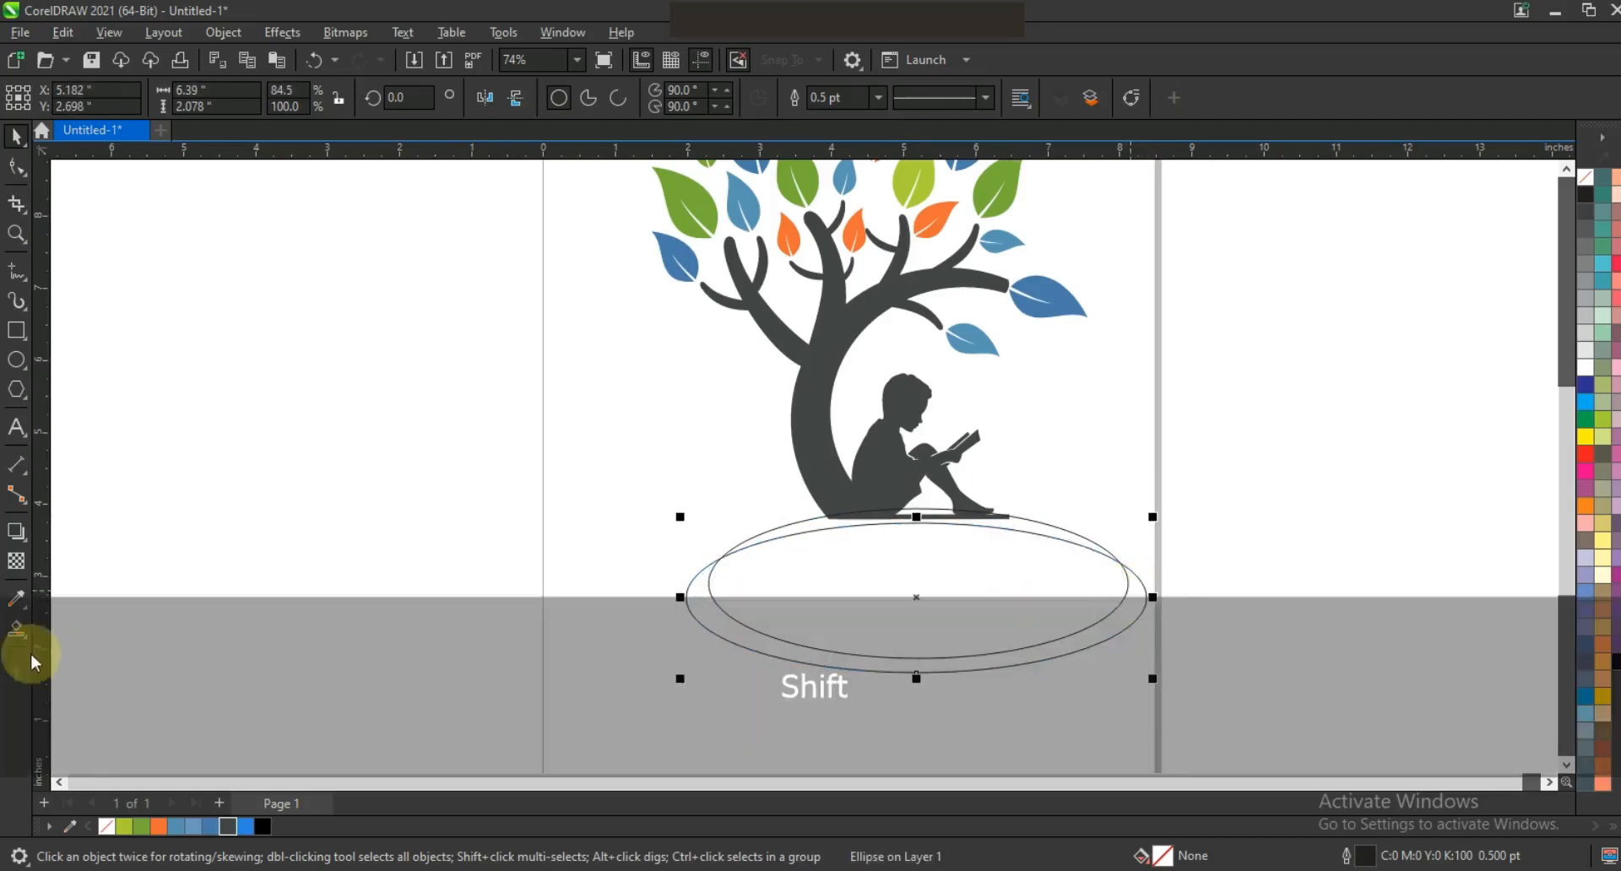
# Step: Smart-fill the crescent between the tops of the two ellipses as a new shape, and delete both ellipses
pyautogui.click(16, 629)
pyautogui.click(1012, 524)
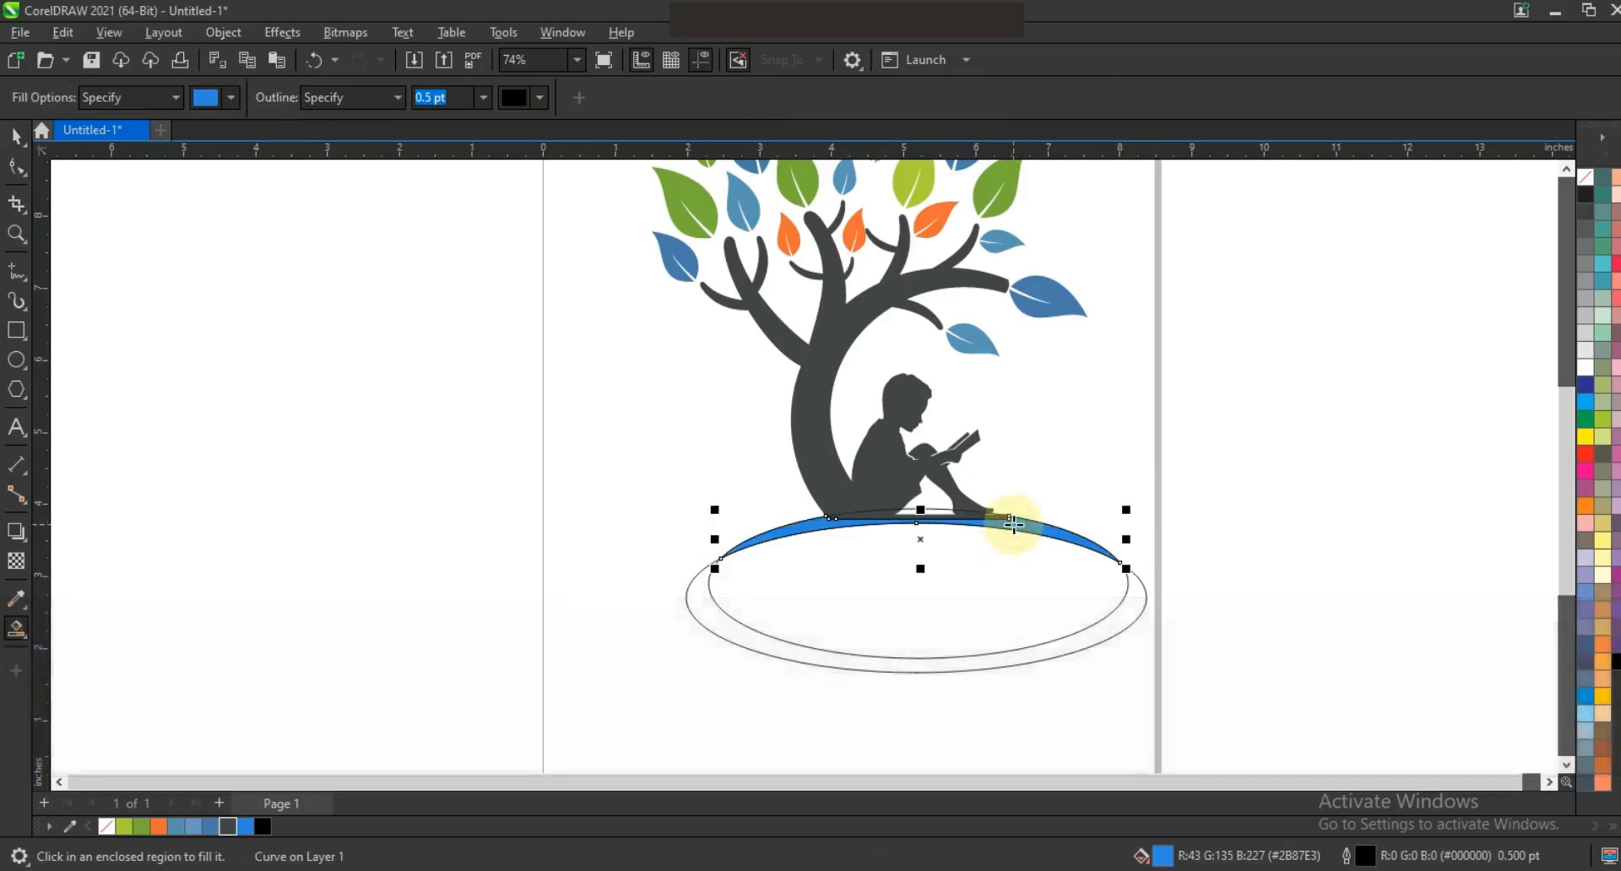
pyautogui.click(16, 137)
pyautogui.click(835, 647)
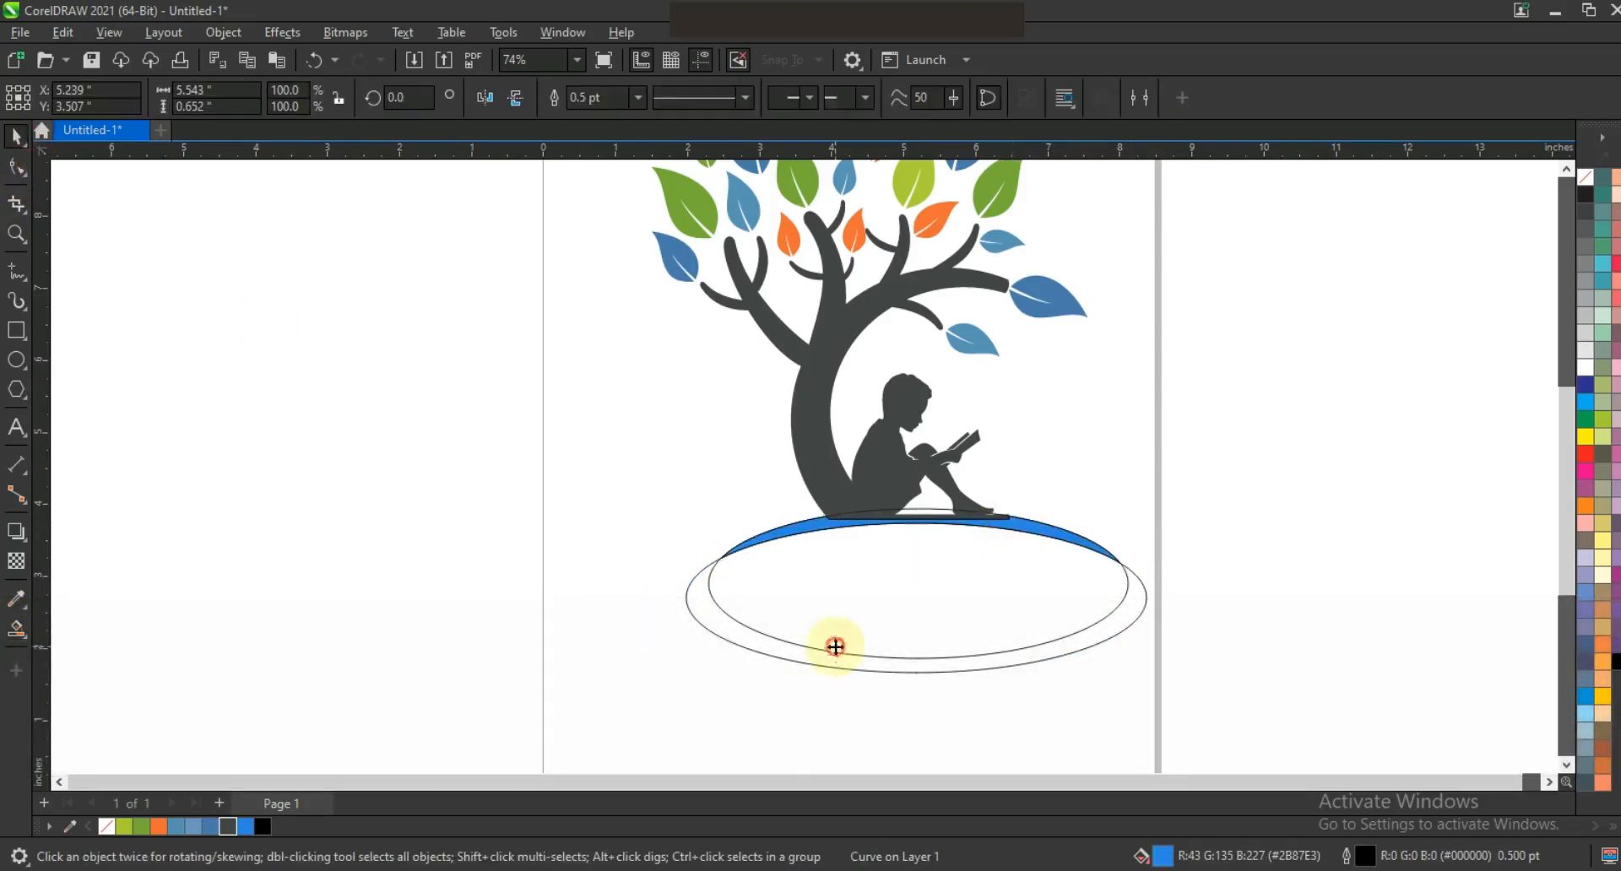
pyautogui.press('Delete')
pyautogui.click(783, 640)
pyautogui.press('Delete')
# Step: Colour the crescent ground dark grey like the tree and weld it to the boy silhouette
pyautogui.click(780, 535)
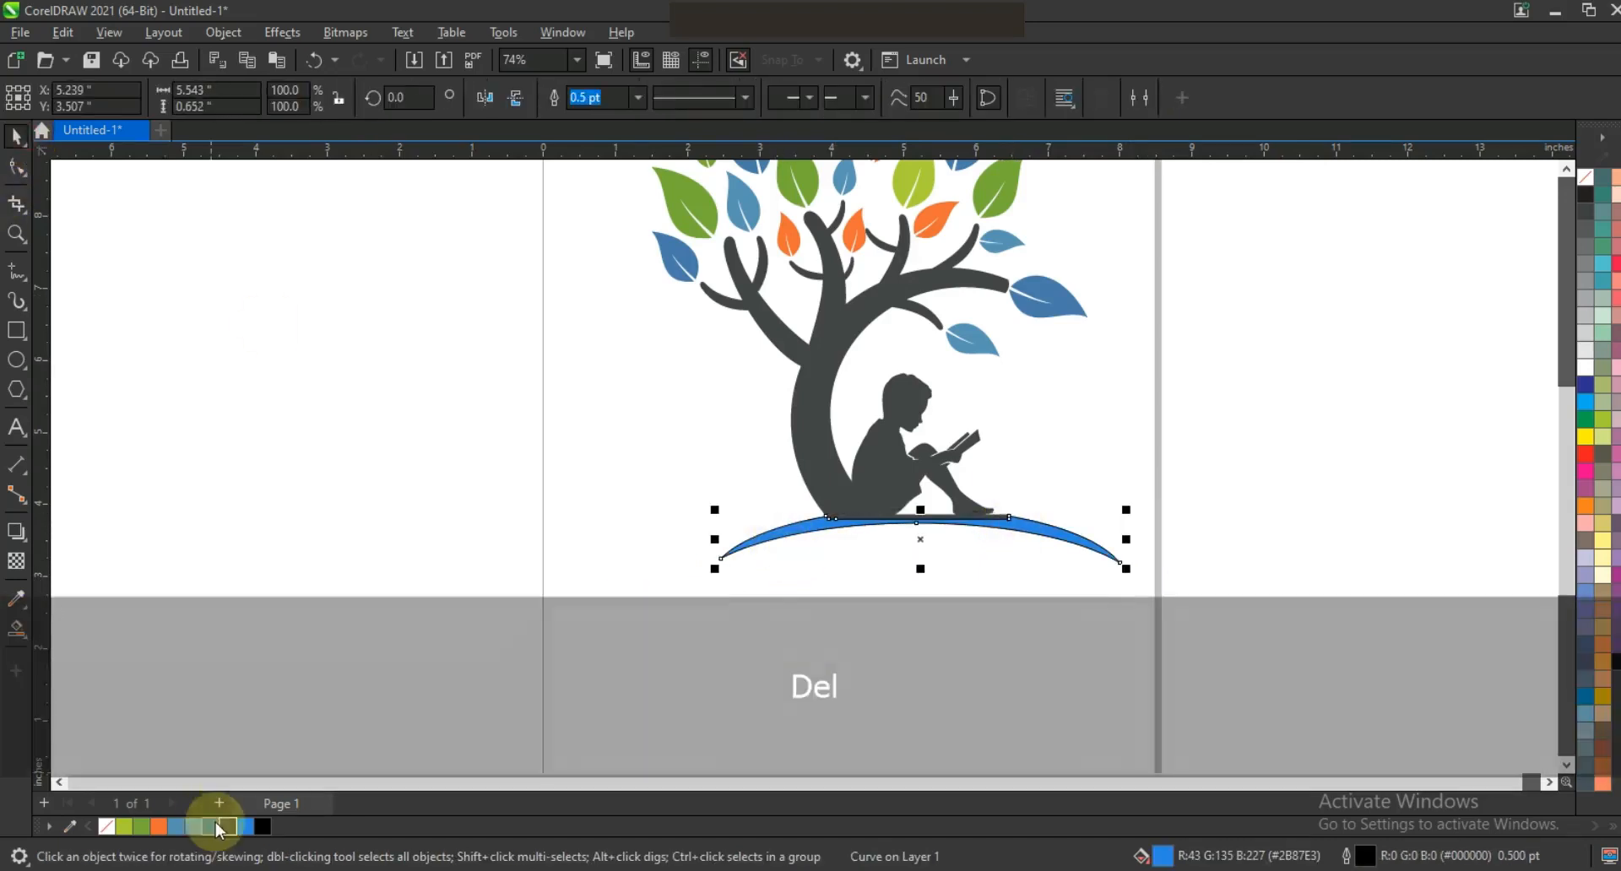
pyautogui.click(225, 827)
pyautogui.keyDown('shift'); pyautogui.click(971, 516); pyautogui.keyUp('shift')
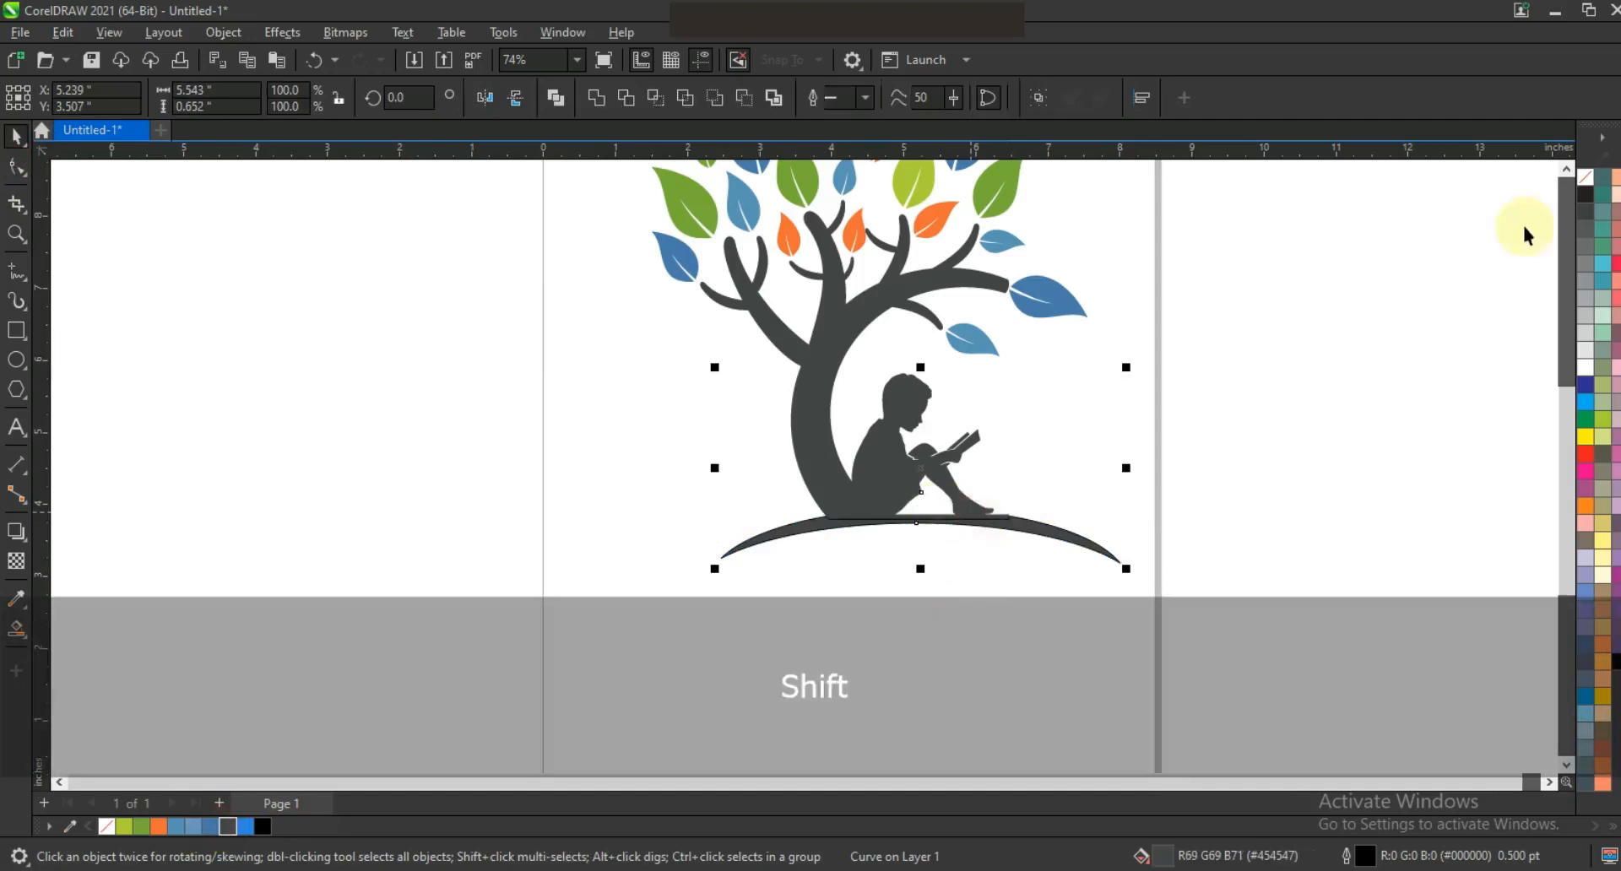
pyautogui.click(594, 101)
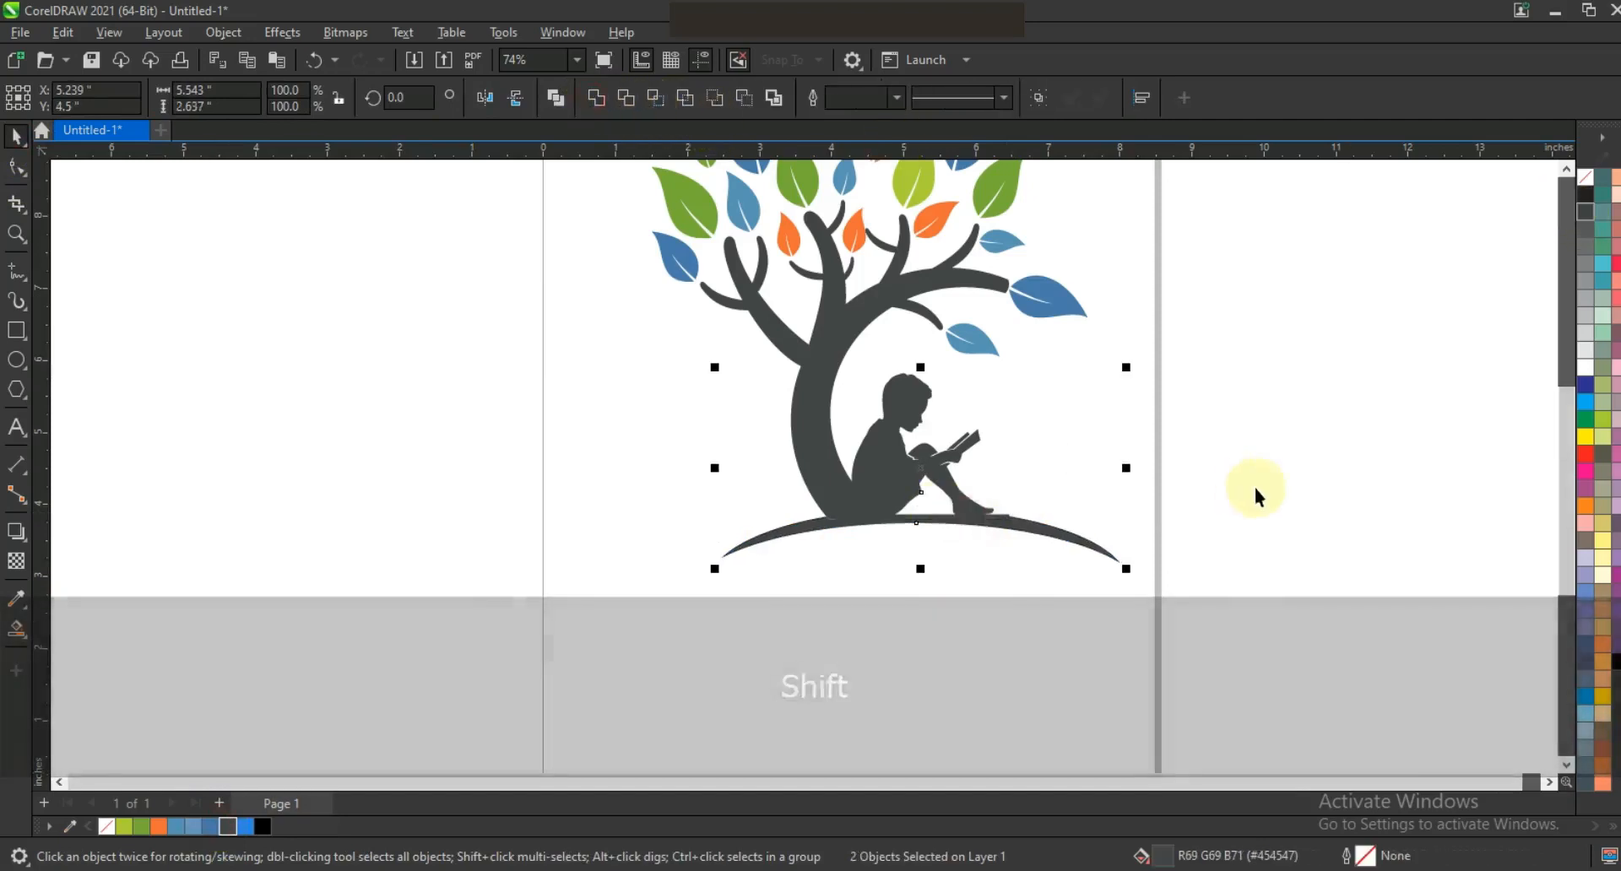
pyautogui.press('Escape')
# Step: Scale the whole illustration to about 63.4% and move it slightly up and left on the page
pyautogui.scroll(-1, 919, 566)
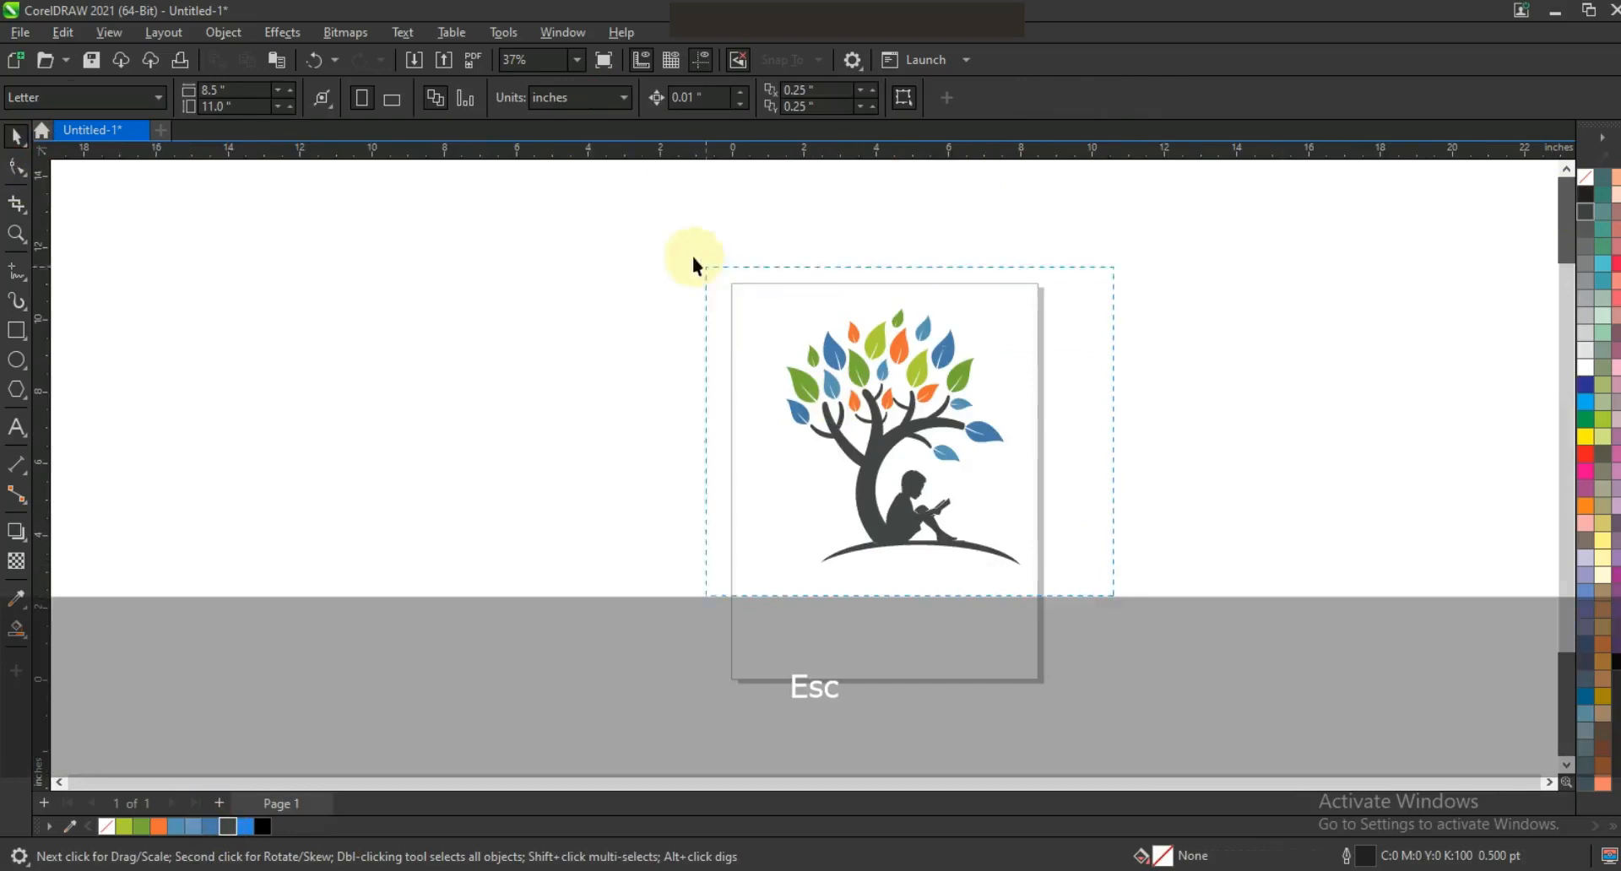
pyautogui.moveTo(1031, 571); pyautogui.dragTo(984, 524)
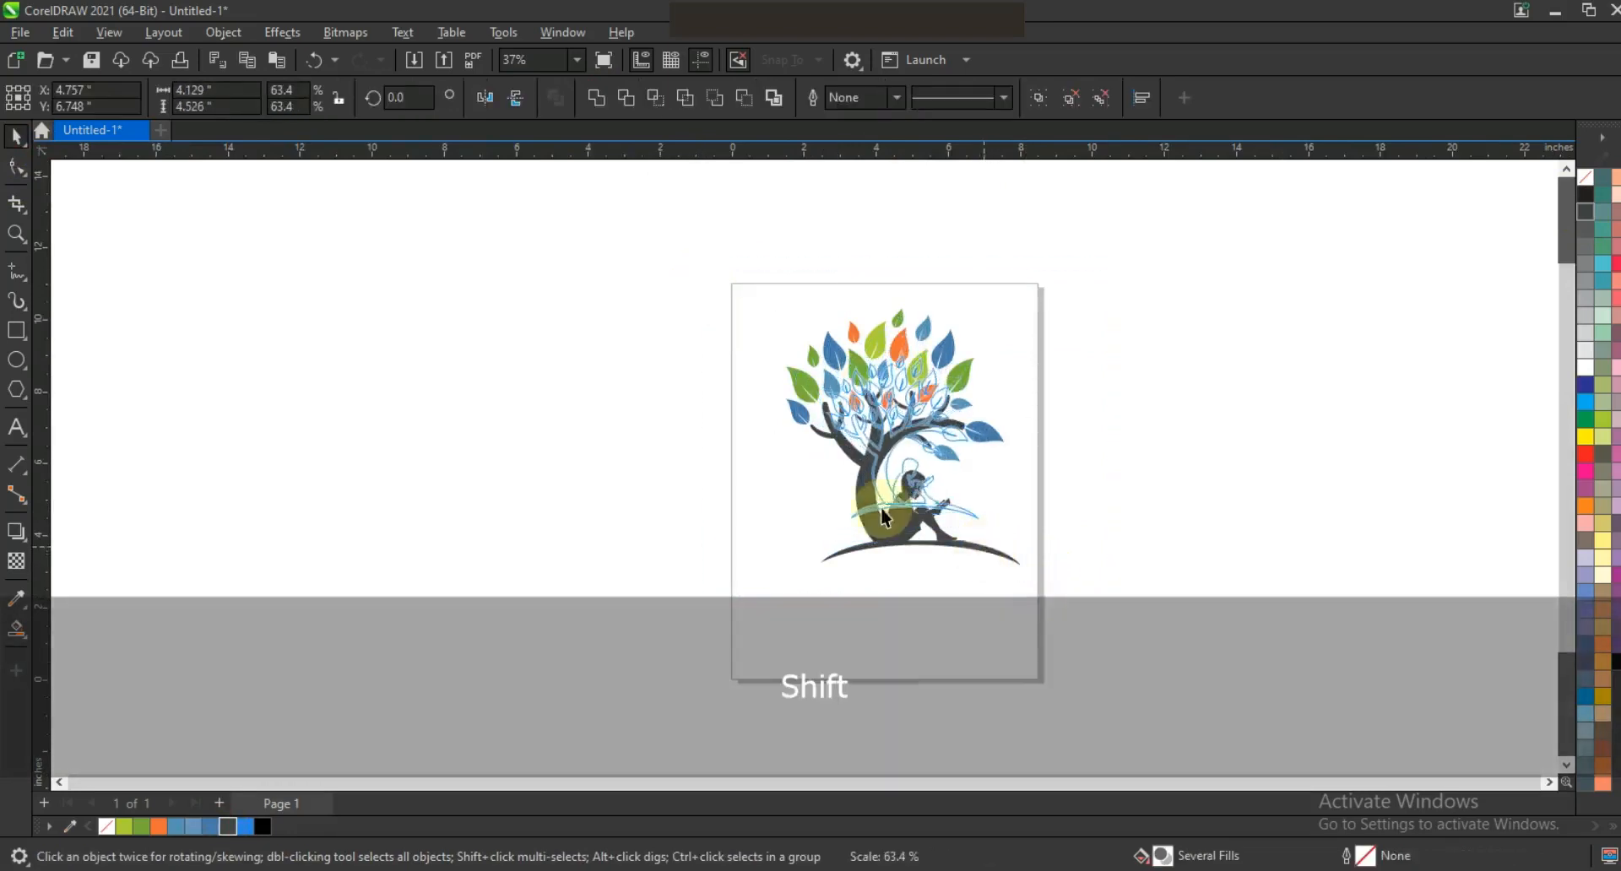
pyautogui.moveTo(881, 504); pyautogui.dragTo(862, 493)
pyautogui.click(1183, 576)
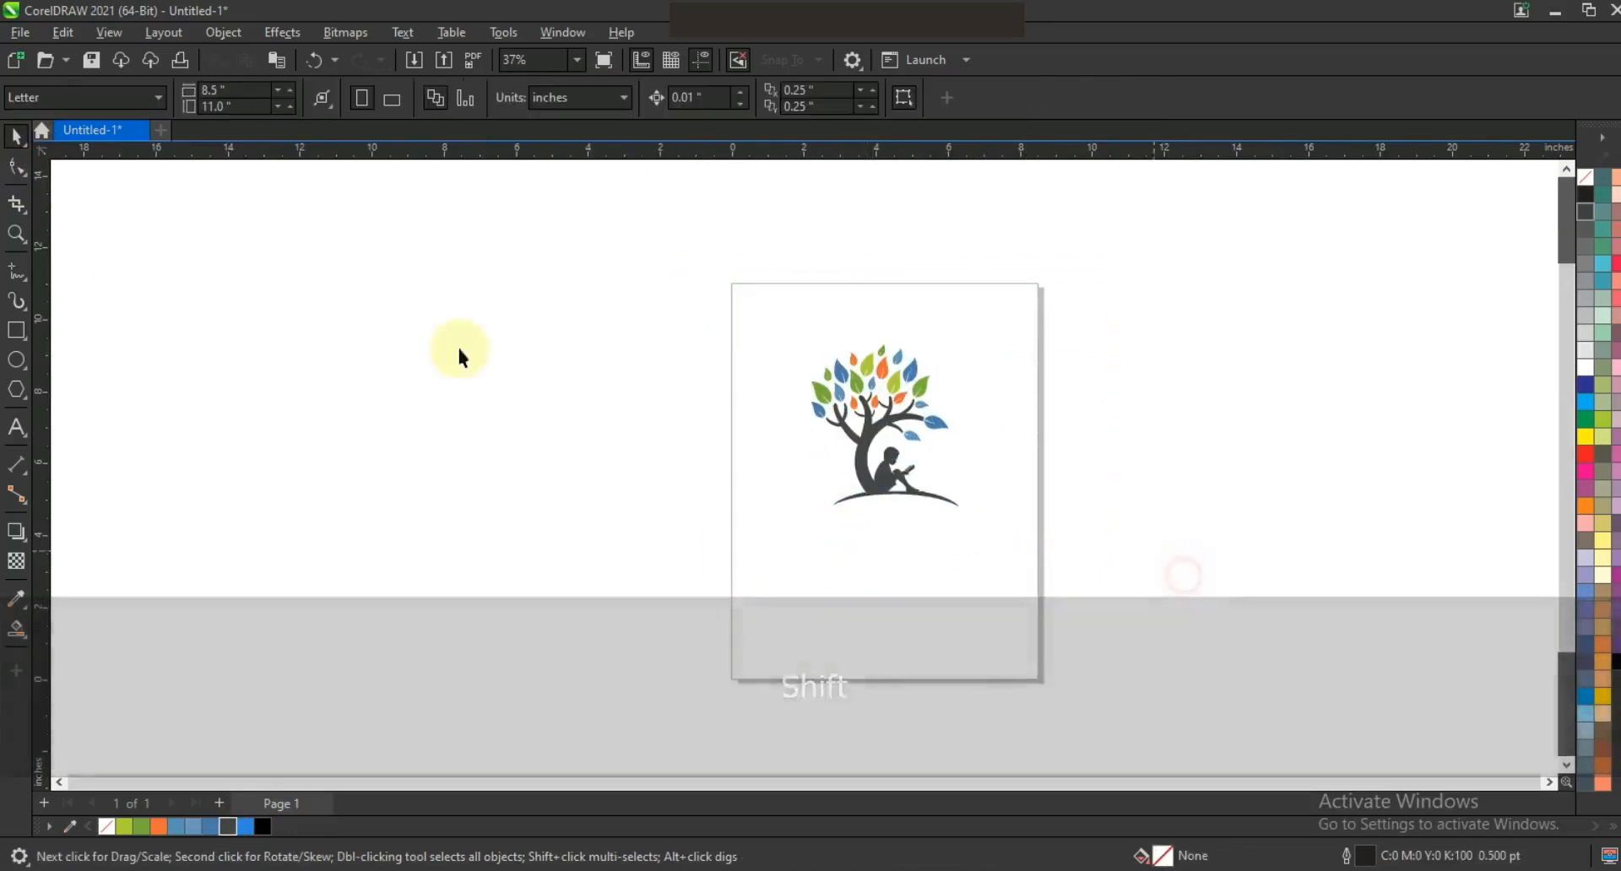
# Step: Delete the middle node on the ground's lower edge and bend that edge downward to thicken the ground
pyautogui.click(17, 233)
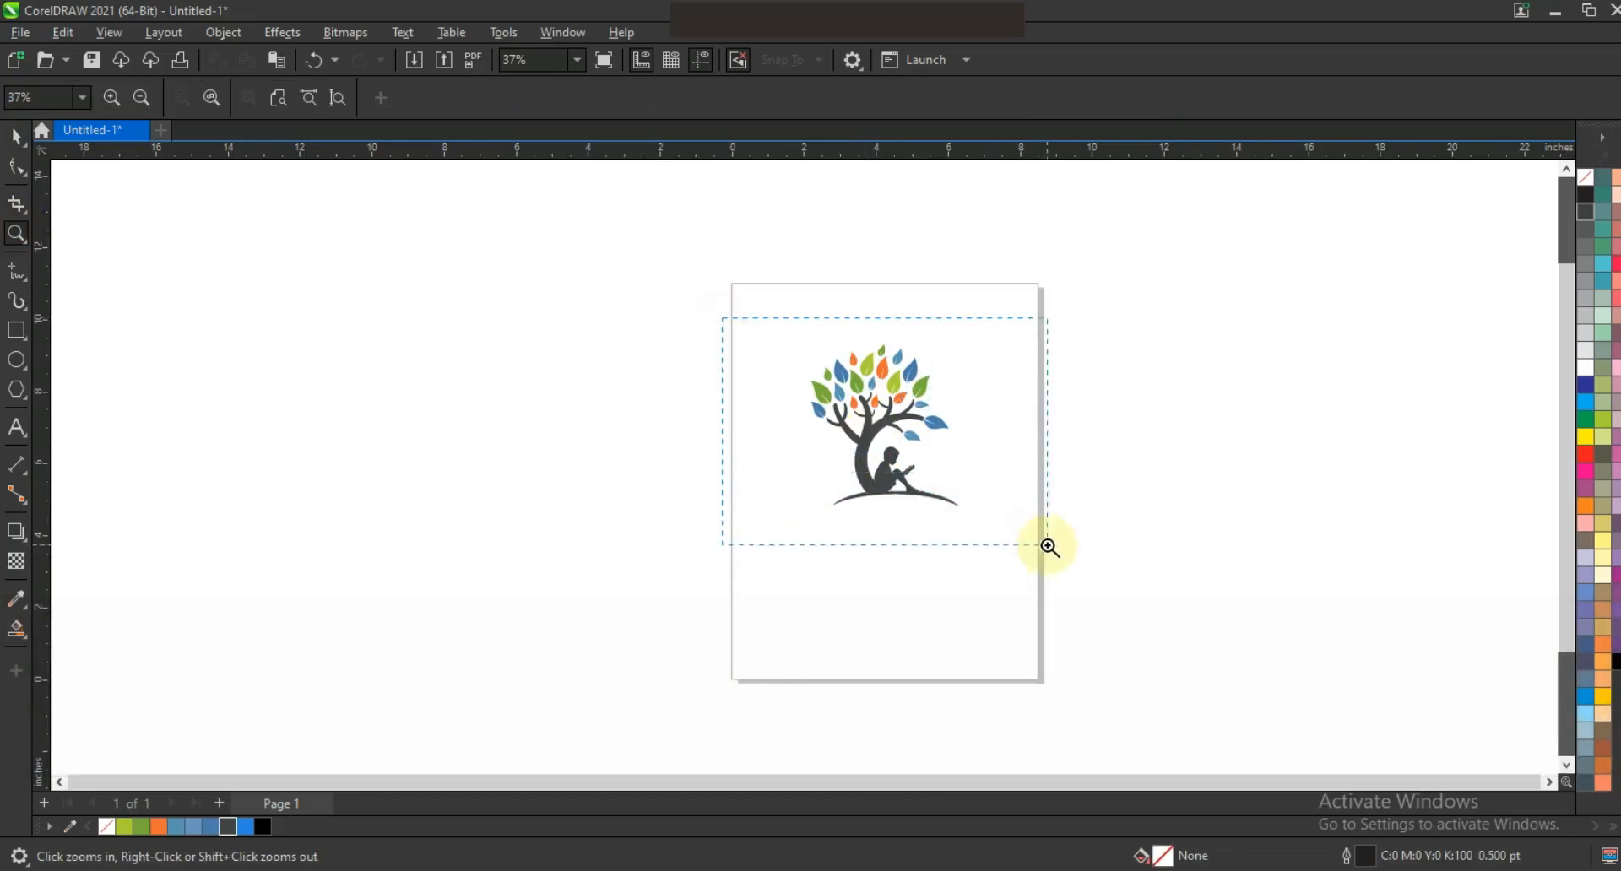
pyautogui.moveTo(1049, 547); pyautogui.dragTo(1050, 547)
pyautogui.click(16, 136)
pyautogui.click(481, 368)
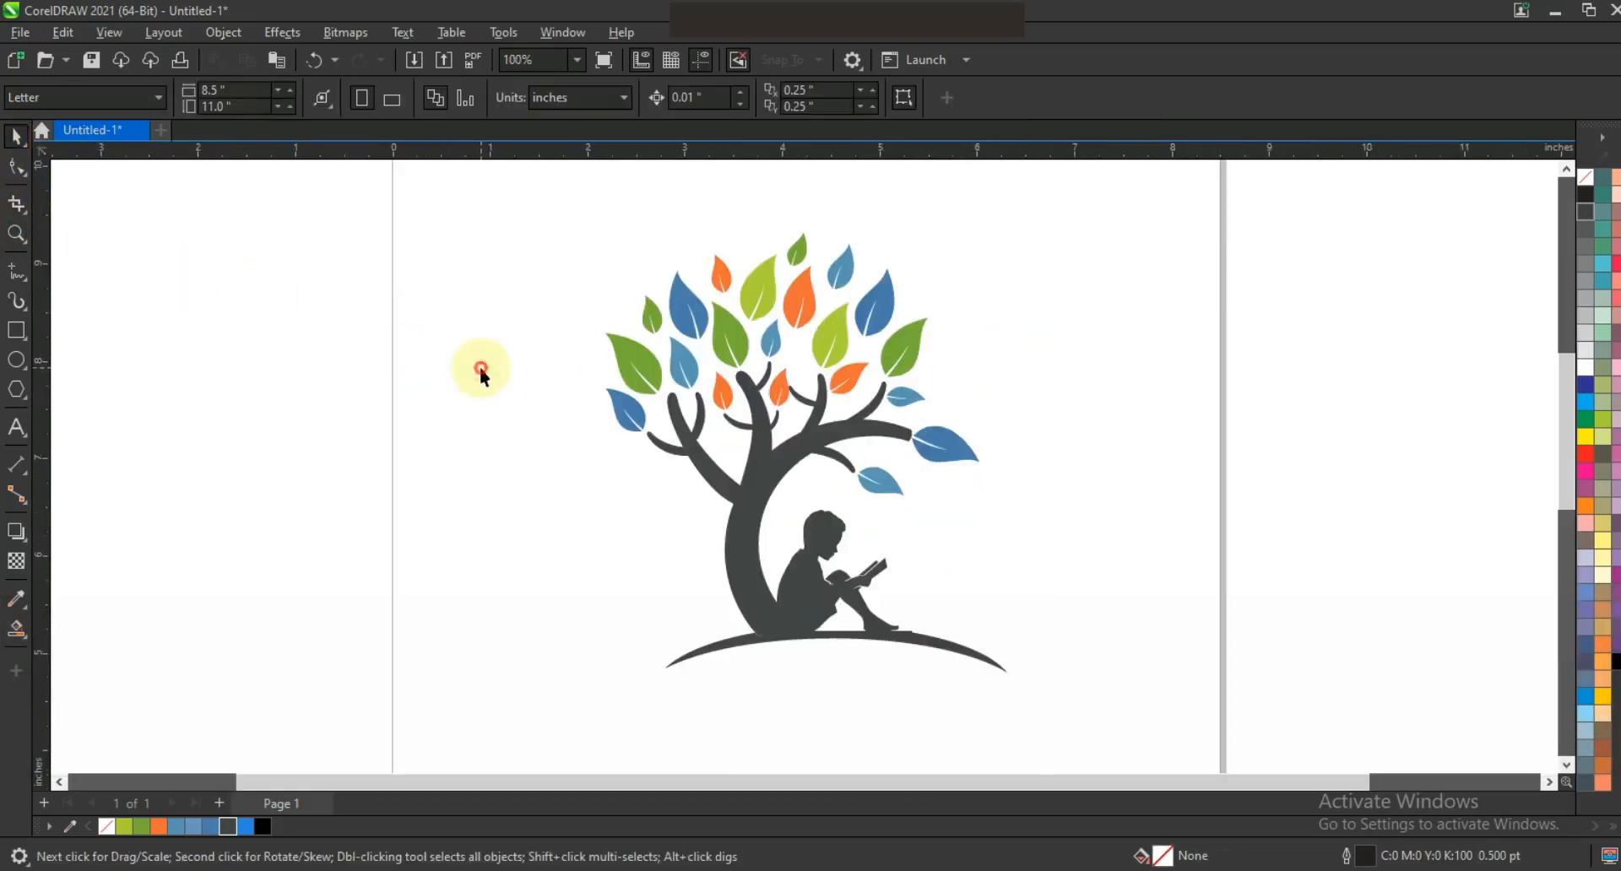
pyautogui.moveTo(1004, 672); pyautogui.dragTo(1020, 686)
pyautogui.click(852, 675)
pyautogui.click(918, 654)
pyautogui.click(16, 168)
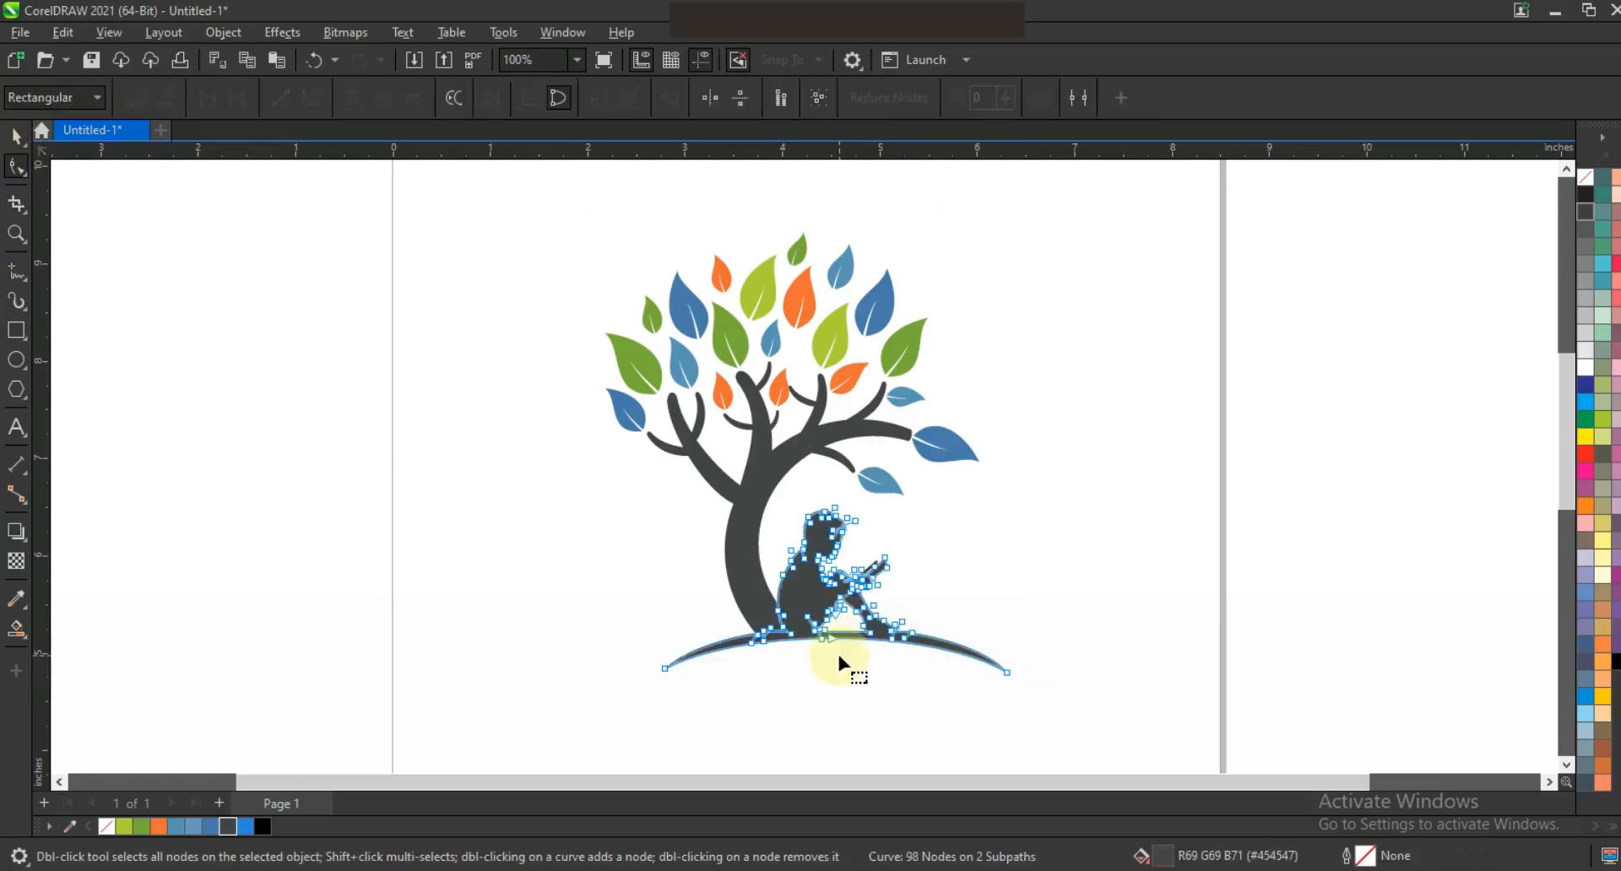
pyautogui.click(16, 234)
pyautogui.moveTo(1192, 752); pyautogui.dragTo(659, 597)
pyautogui.click(16, 166)
pyautogui.moveTo(532, 368); pyautogui.dragTo(547, 386)
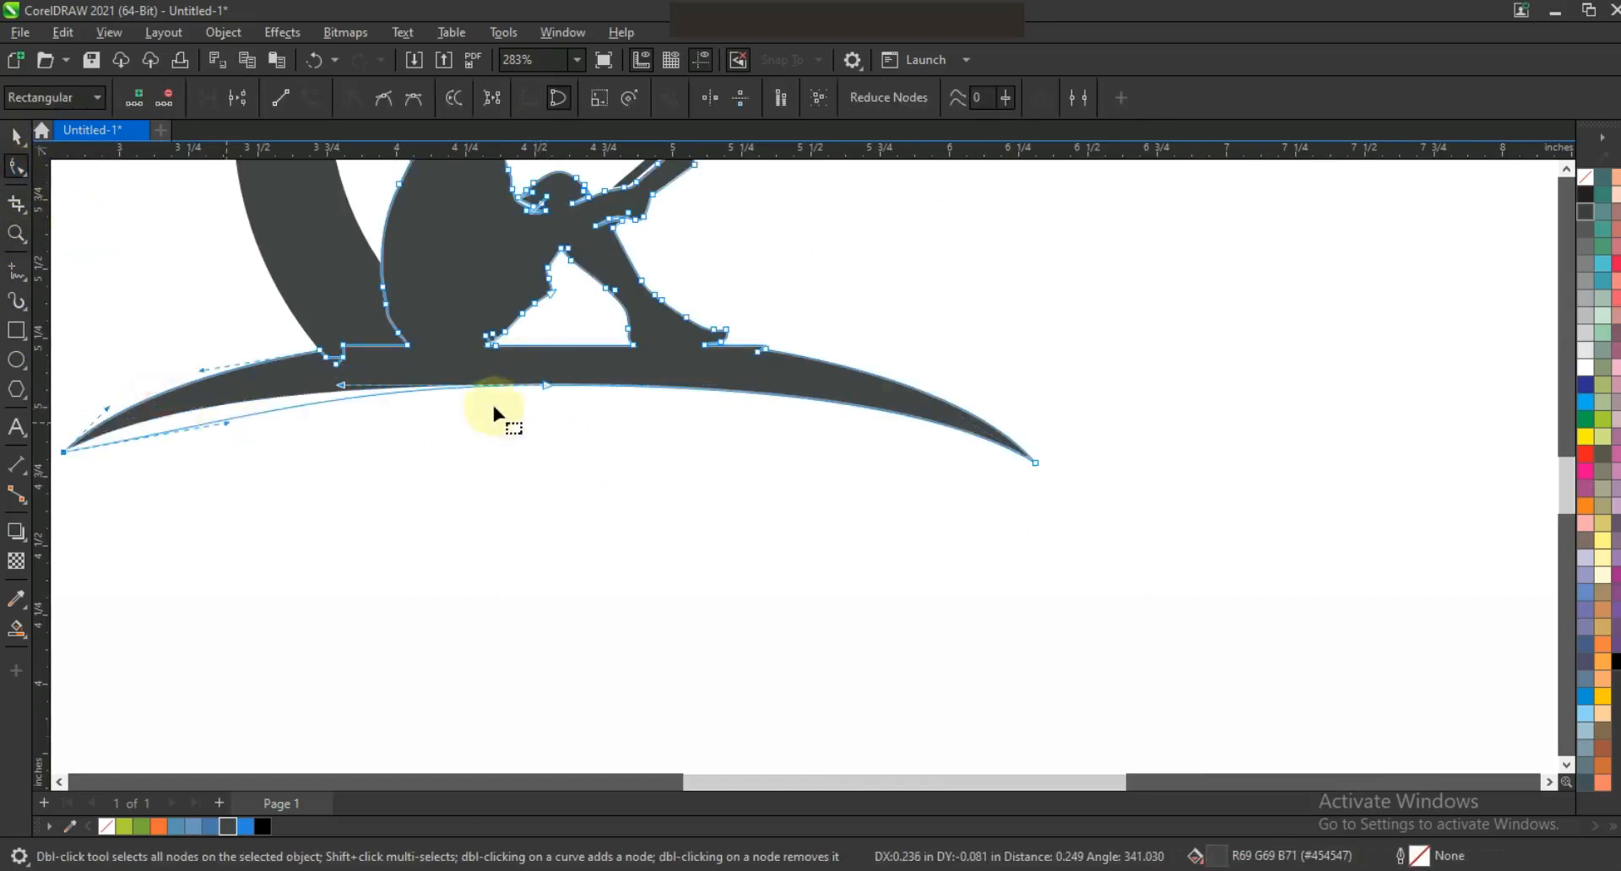
pyautogui.press('Delete')
pyautogui.moveTo(560, 387); pyautogui.dragTo(469, 408)
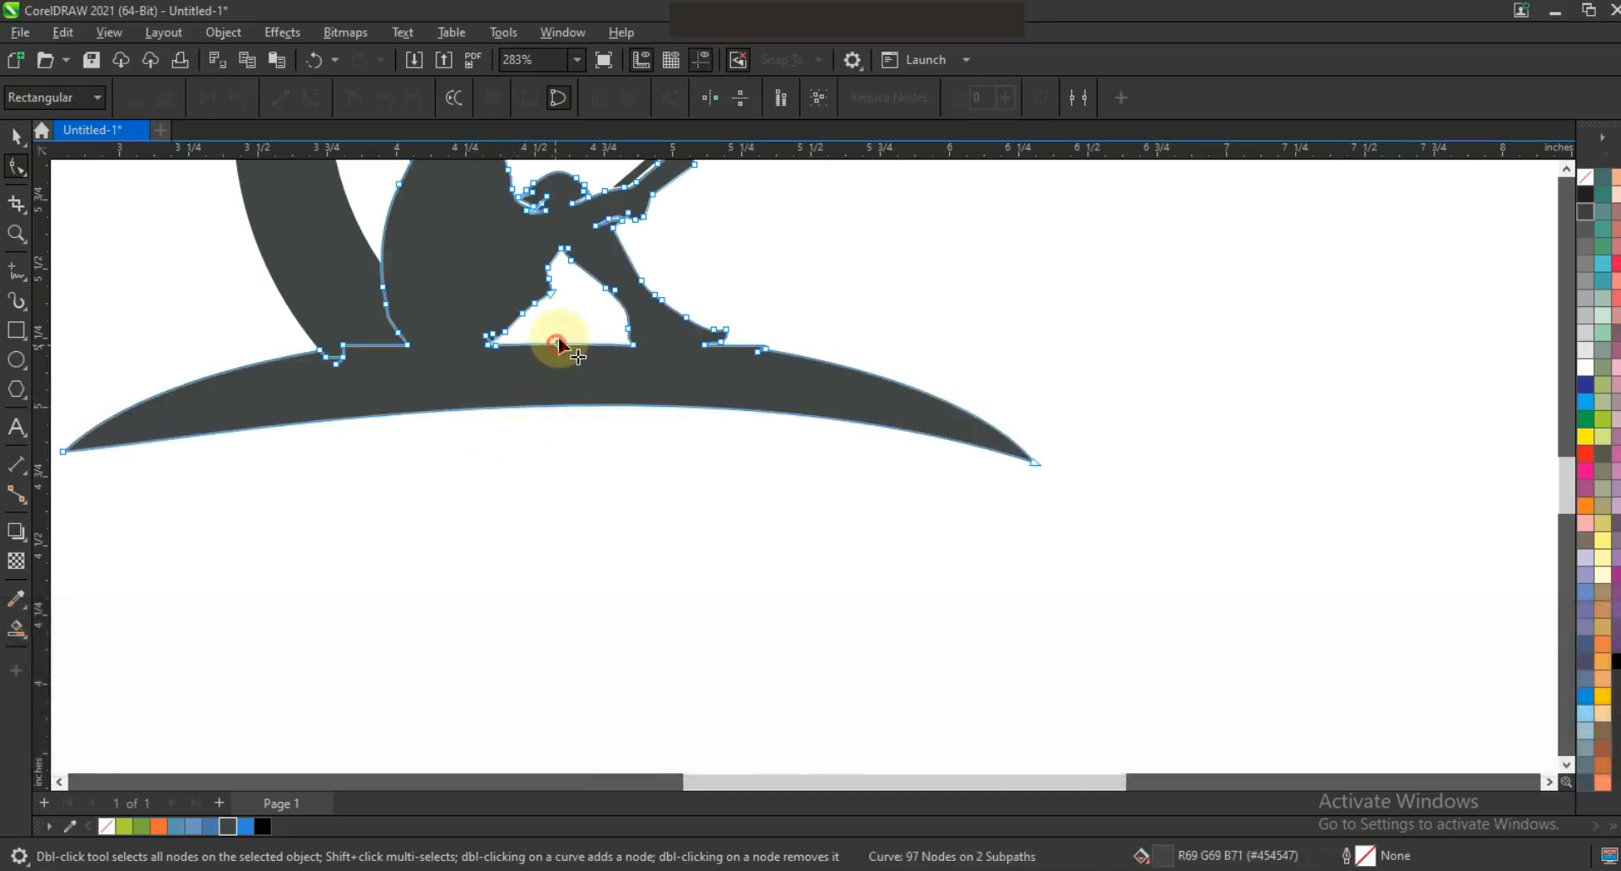
pyautogui.click(13, 135)
pyautogui.press('F3')
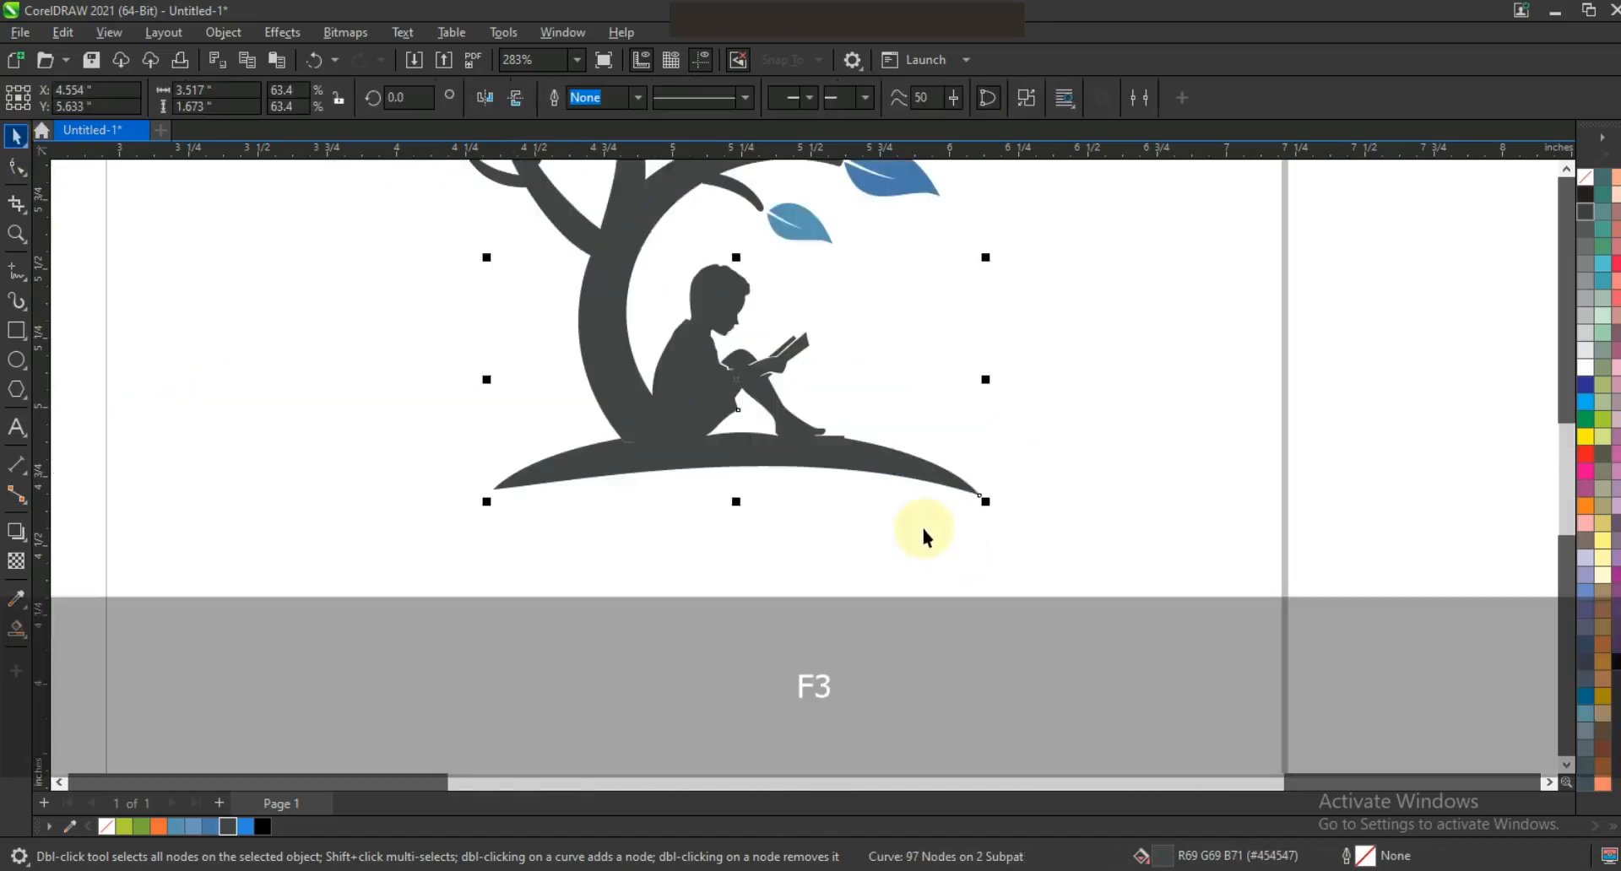
pyautogui.press('Escape')
pyautogui.press('F3')
pyautogui.press('Escape')
pyautogui.press('F3')
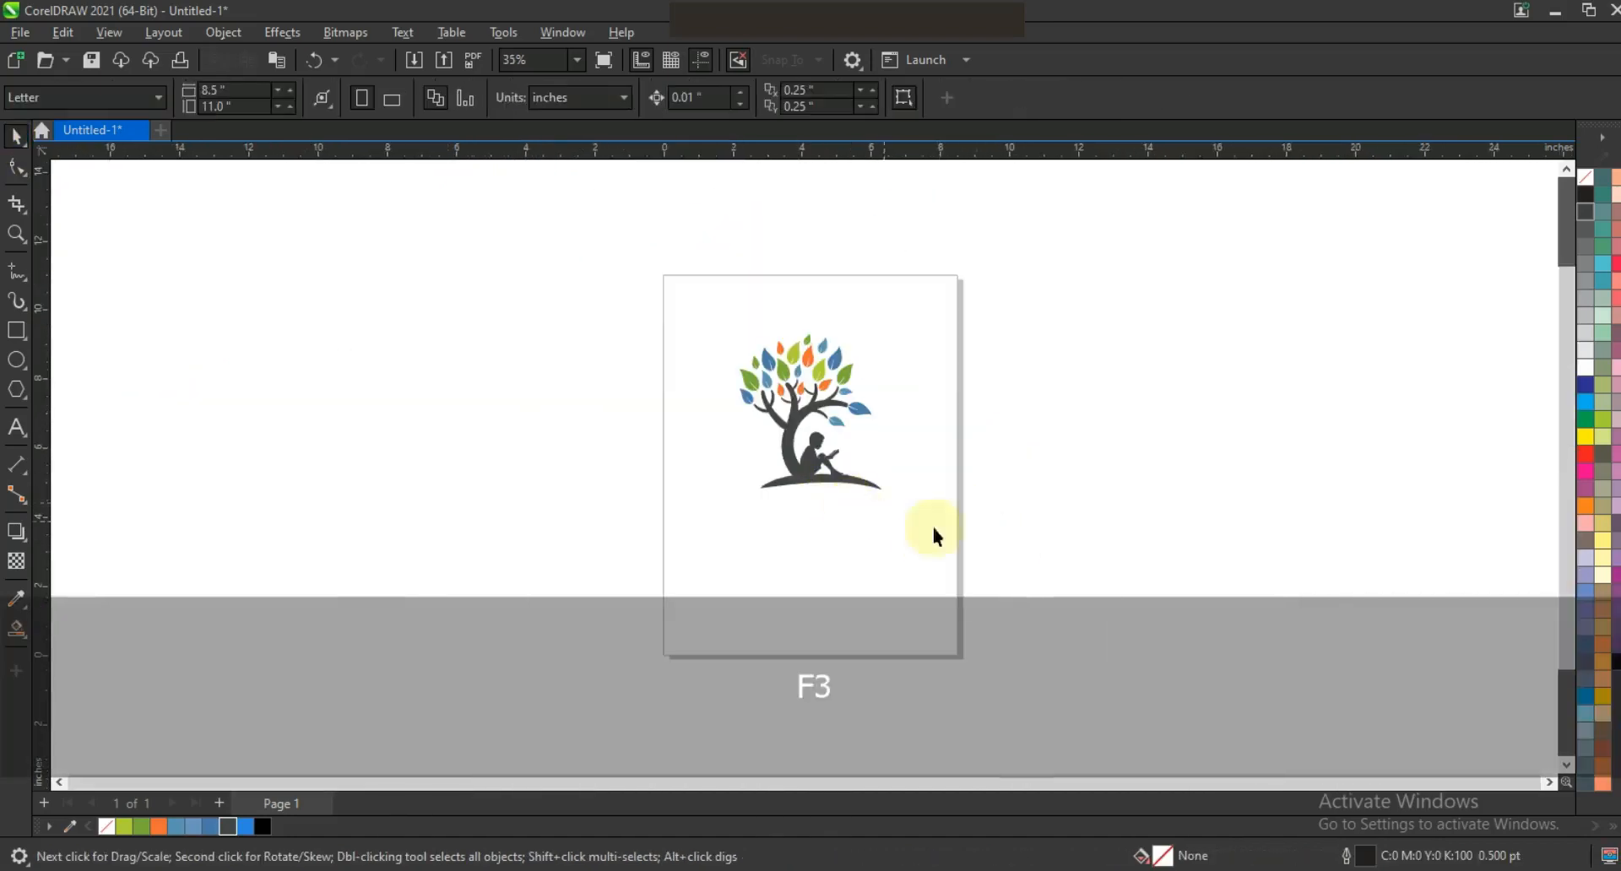
pyautogui.moveTo(695, 309); pyautogui.dragTo(898, 504)
pyautogui.click(653, 429)
pyautogui.click(16, 233)
pyautogui.moveTo(495, 260); pyautogui.dragTo(952, 512)
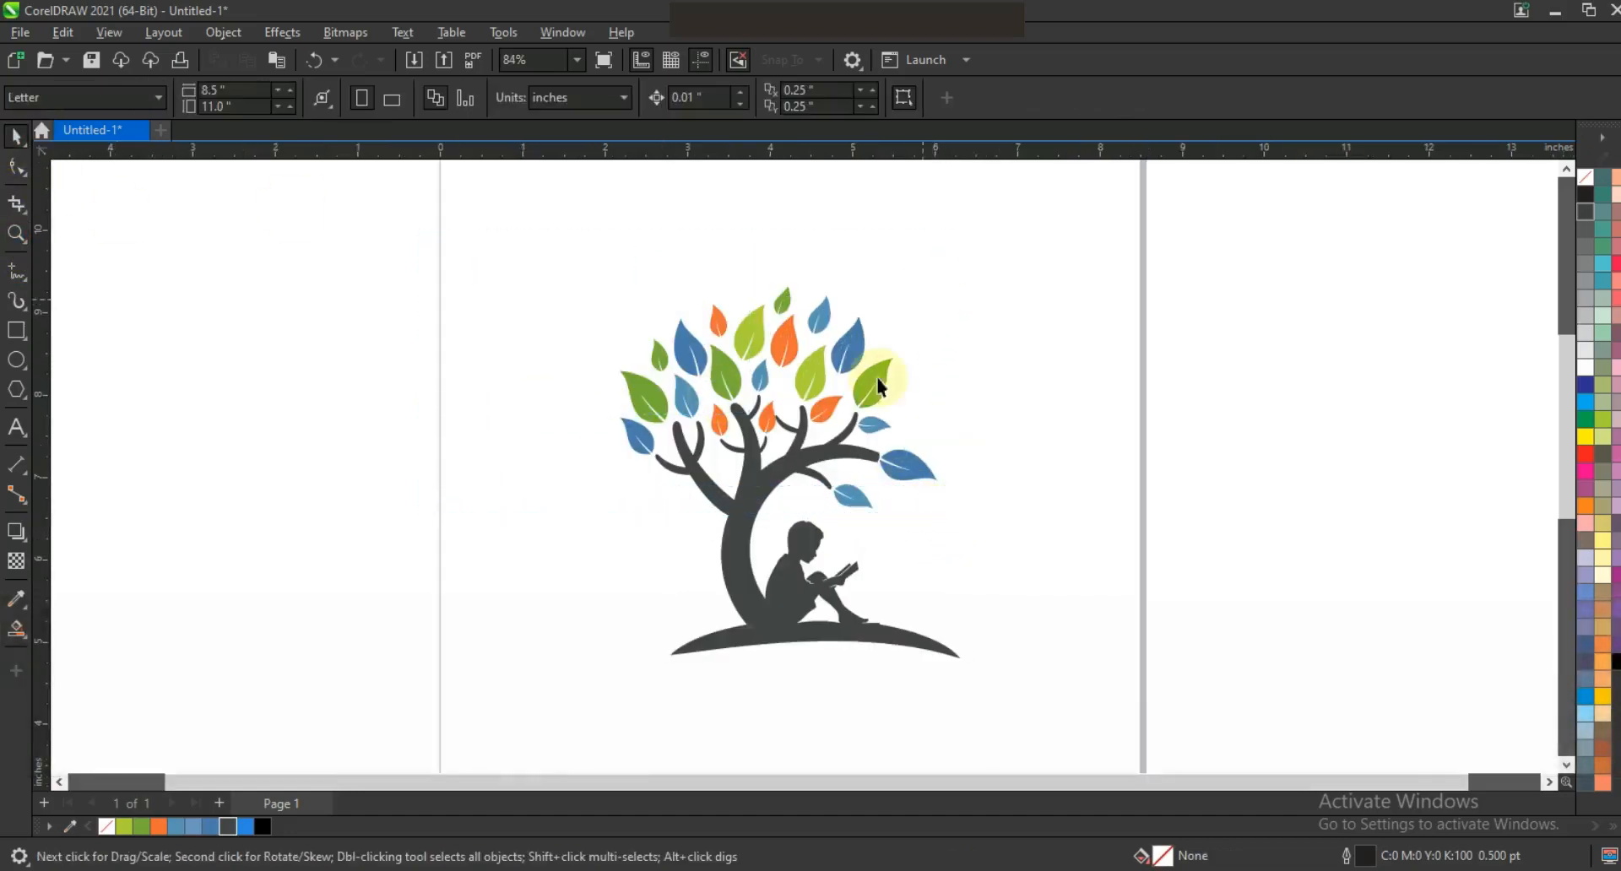
# Step: Try enlarging the whole leaf cluster slightly and shifting it over the branches, and undo both changes
pyautogui.click(825, 405)
pyautogui.moveTo(533, 250); pyautogui.dragTo(991, 518)
pyautogui.moveTo(944, 284); pyautogui.dragTo(953, 265)
pyautogui.moveTo(875, 396); pyautogui.dragTo(876, 388)
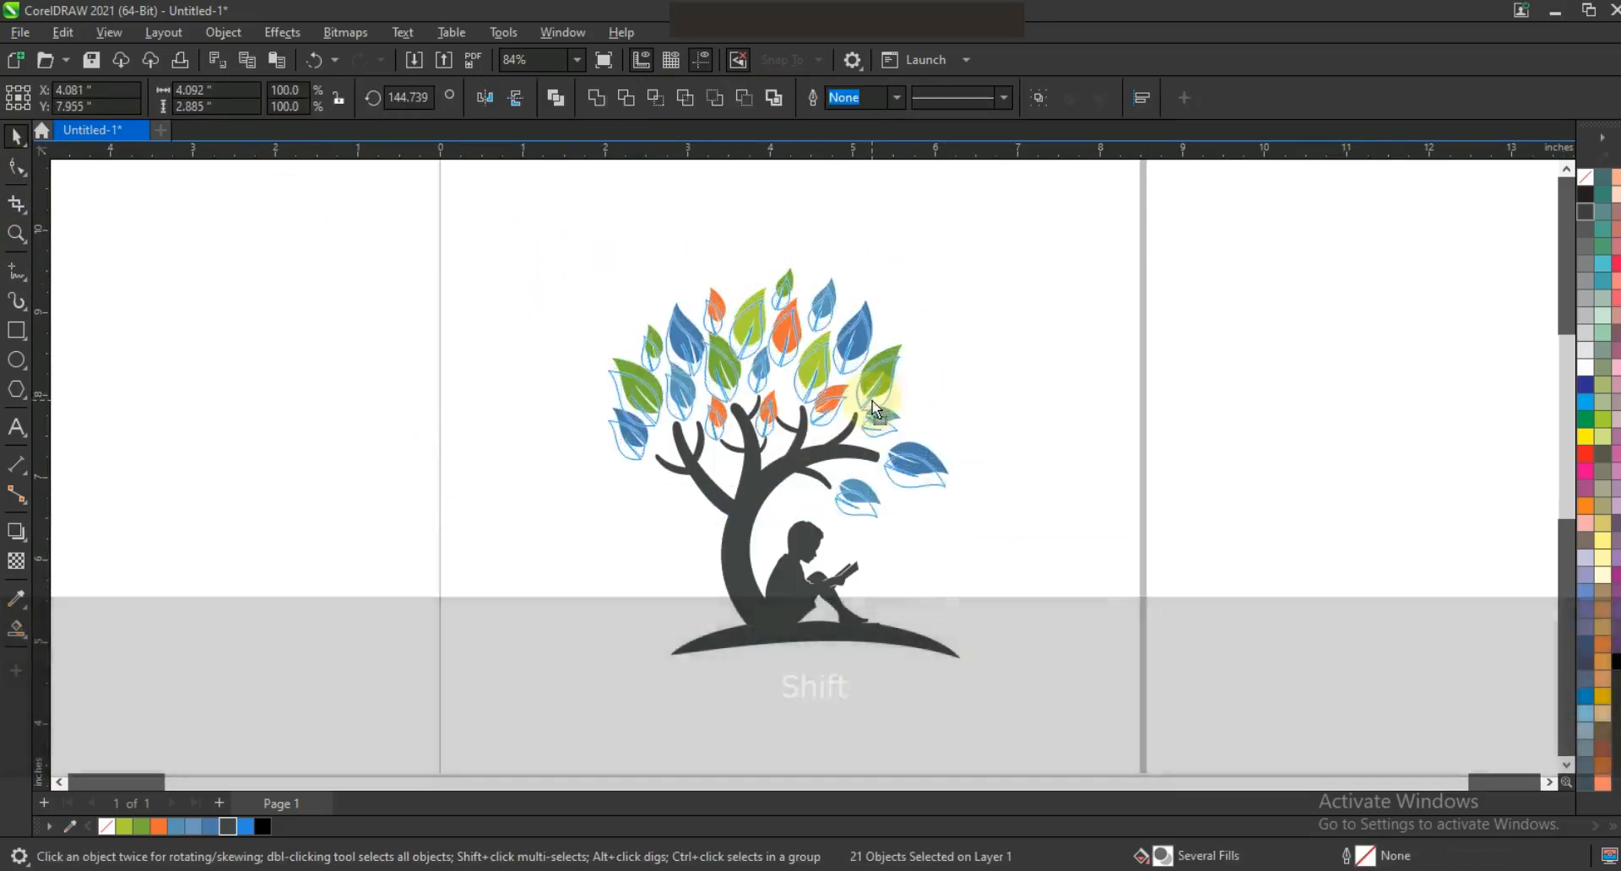
pyautogui.click(1035, 368)
pyautogui.hotkey('ctrl', 'z')
pyautogui.hotkey('ctrl', 'z')
pyautogui.click(1012, 393)
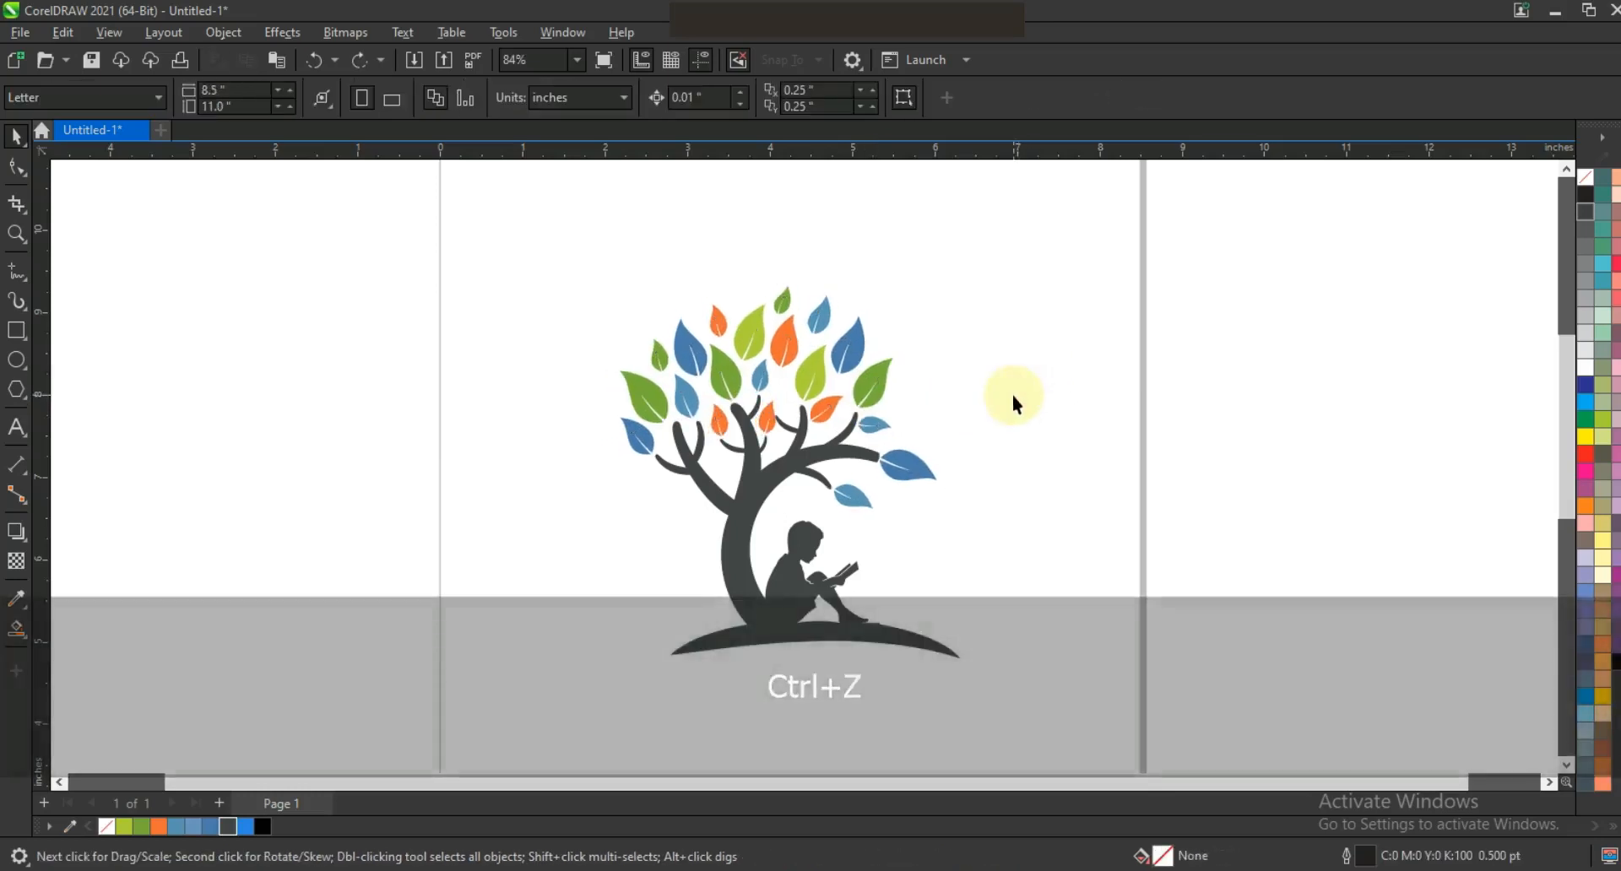
# Step: Add the text "EDUCATION LOGO" in the SymbolITC Bk BT Bold font and place it beneath the ground shape
pyautogui.click(16, 427)
pyautogui.click(140, 376)
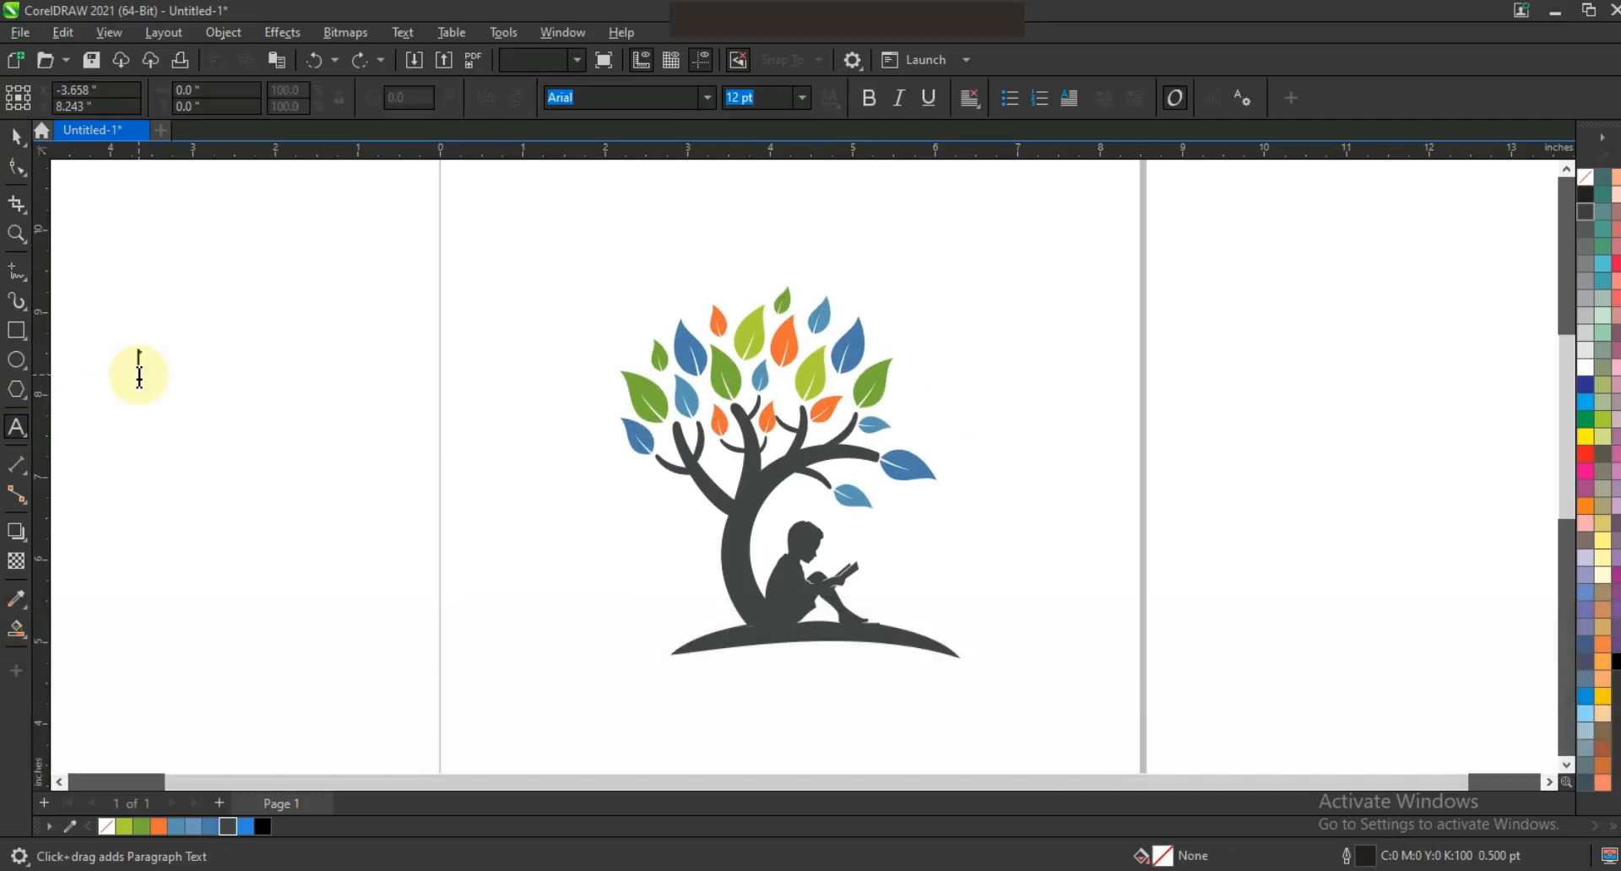
pyautogui.press('capslock')
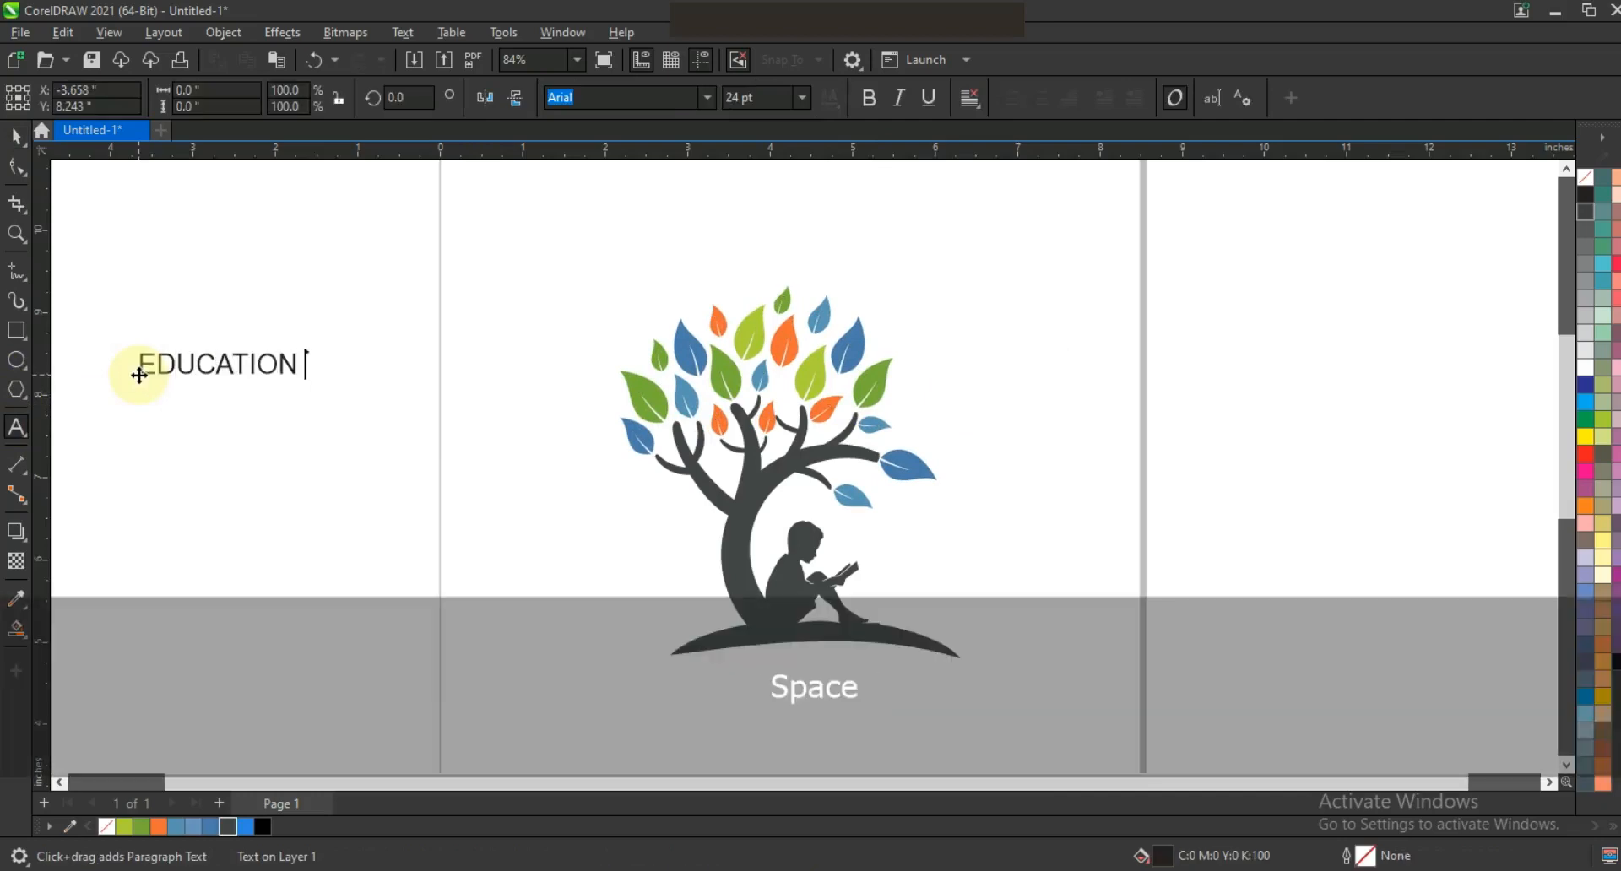
pyautogui.click(15, 137)
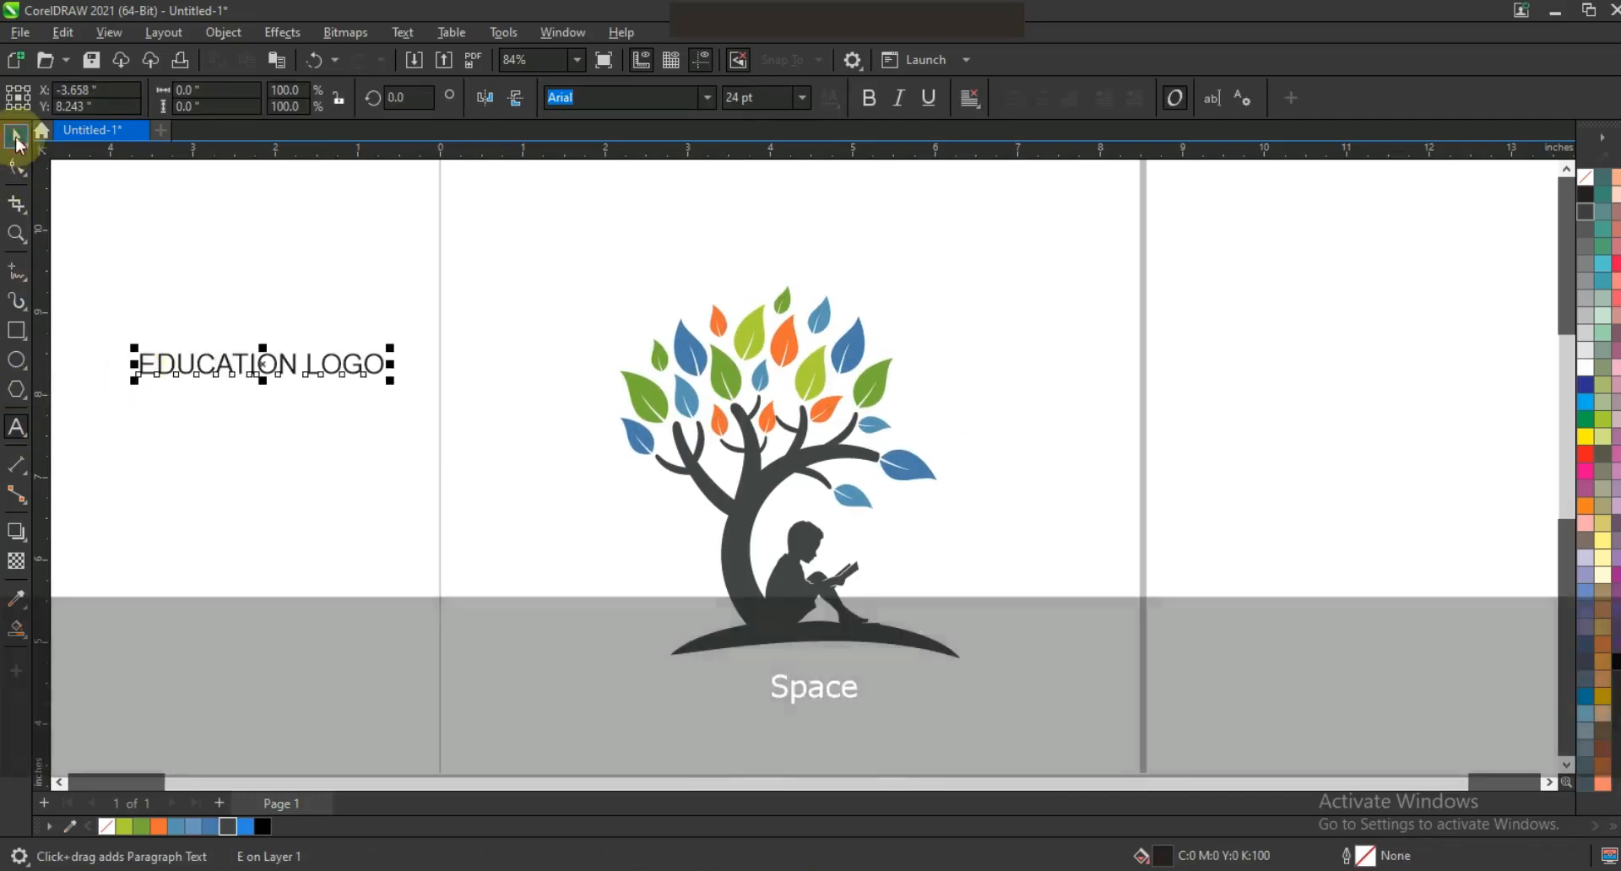
pyautogui.click(706, 98)
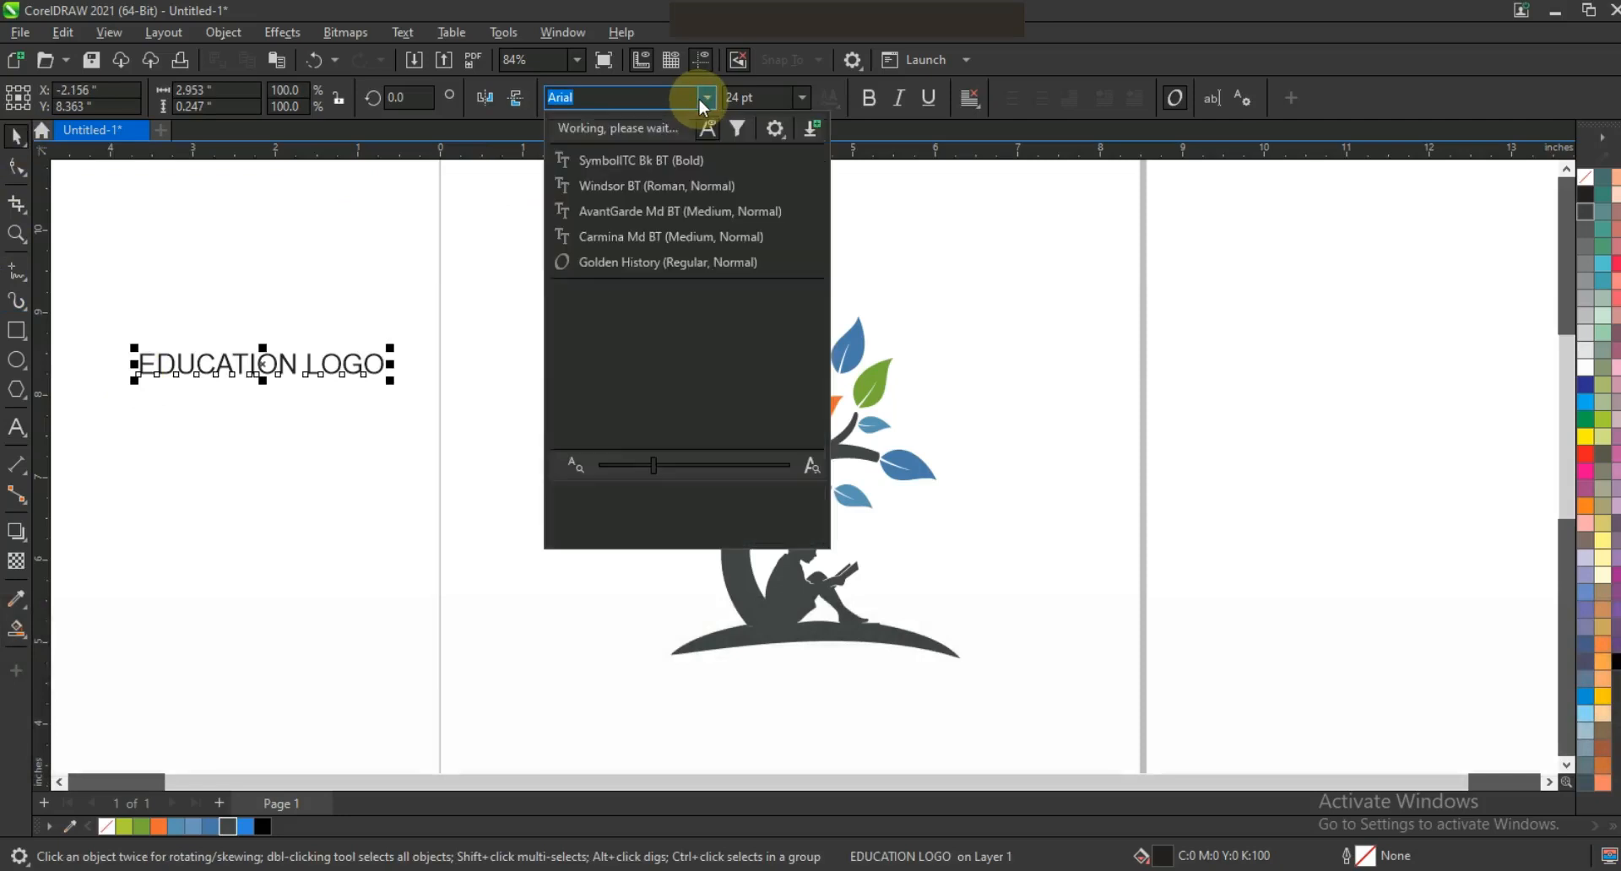
pyautogui.click(650, 160)
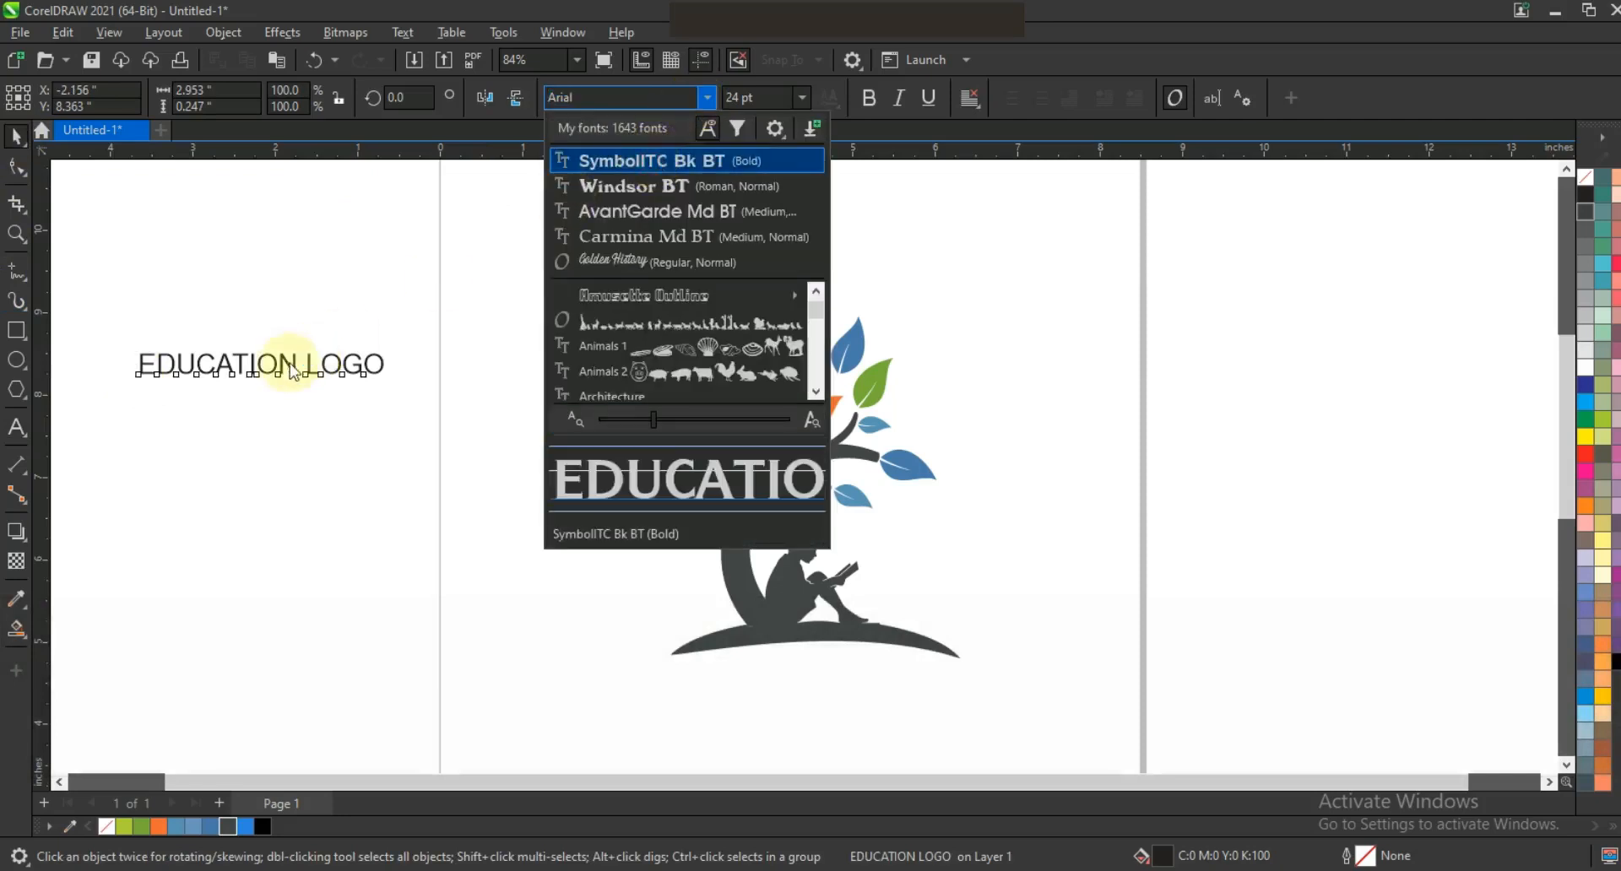
pyautogui.moveTo(279, 365); pyautogui.dragTo(816, 644)
# Step: Trim the ground's lower edge flat with a rectangle about 5.09 by 0.67 inches, and delete the rectangle
pyautogui.click(815, 643)
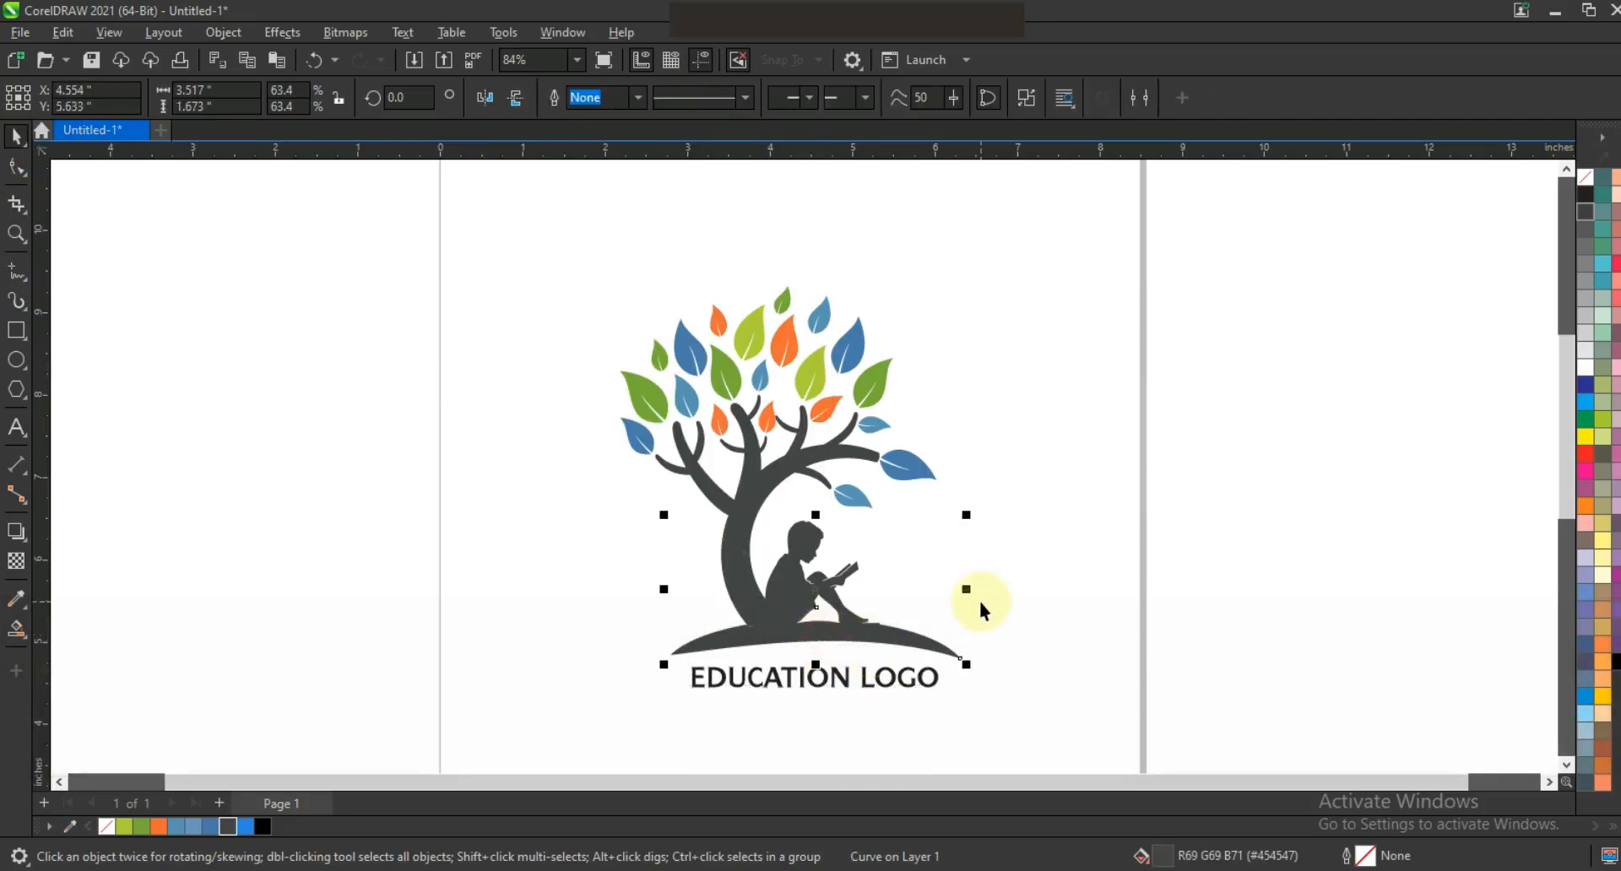
pyautogui.click(17, 337)
pyautogui.moveTo(1007, 693); pyautogui.dragTo(587, 639)
pyautogui.click(11, 195)
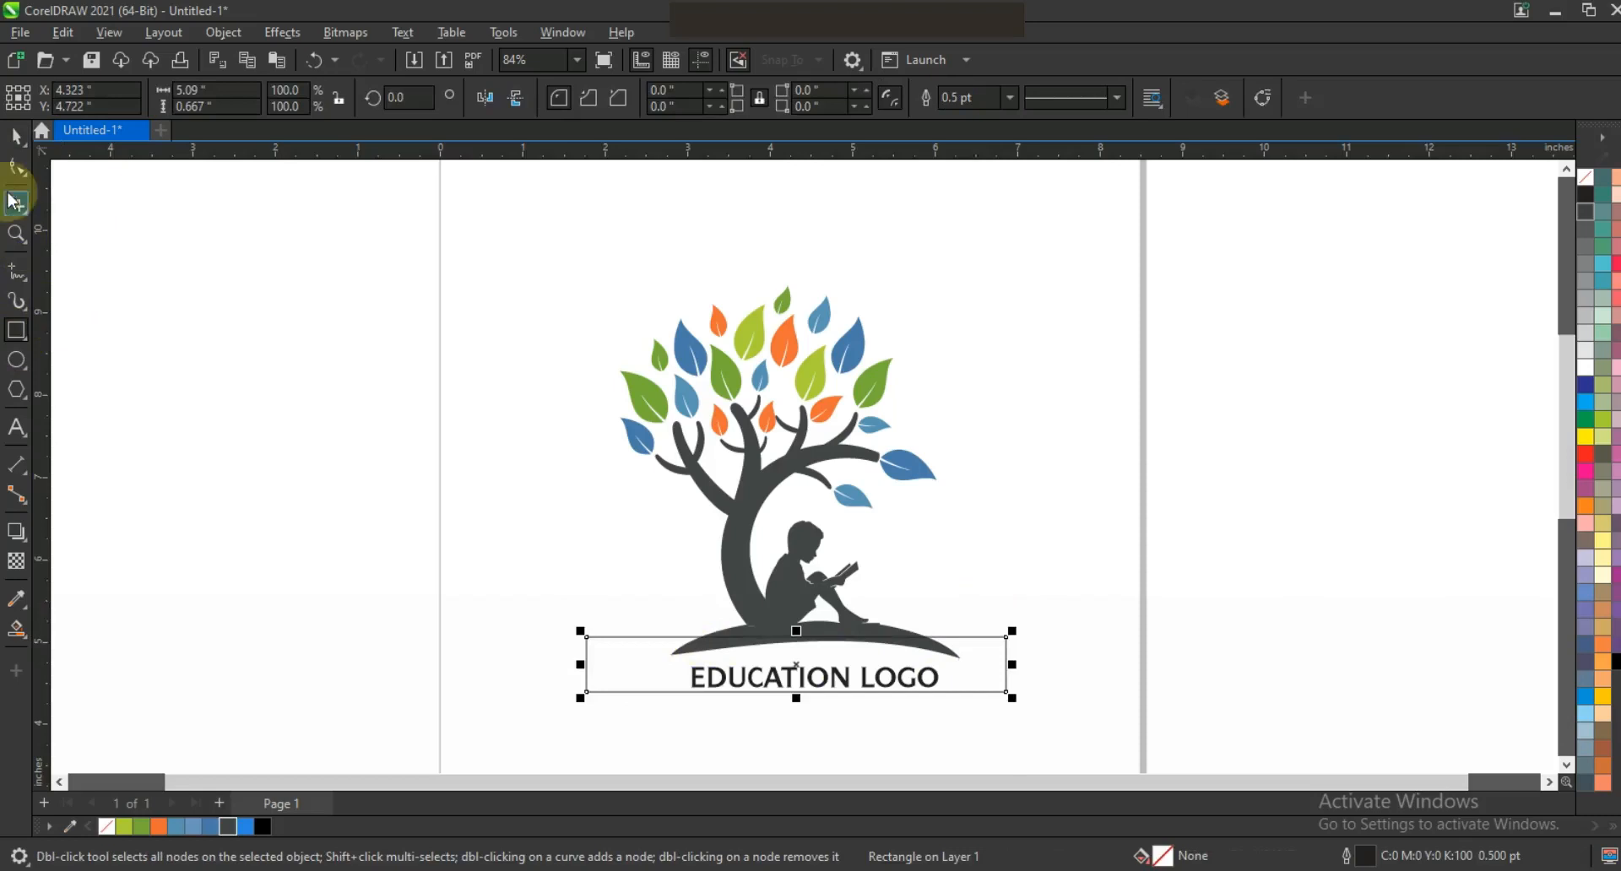
pyautogui.keyDown('shift'); pyautogui.click(808, 579); pyautogui.keyUp('shift')
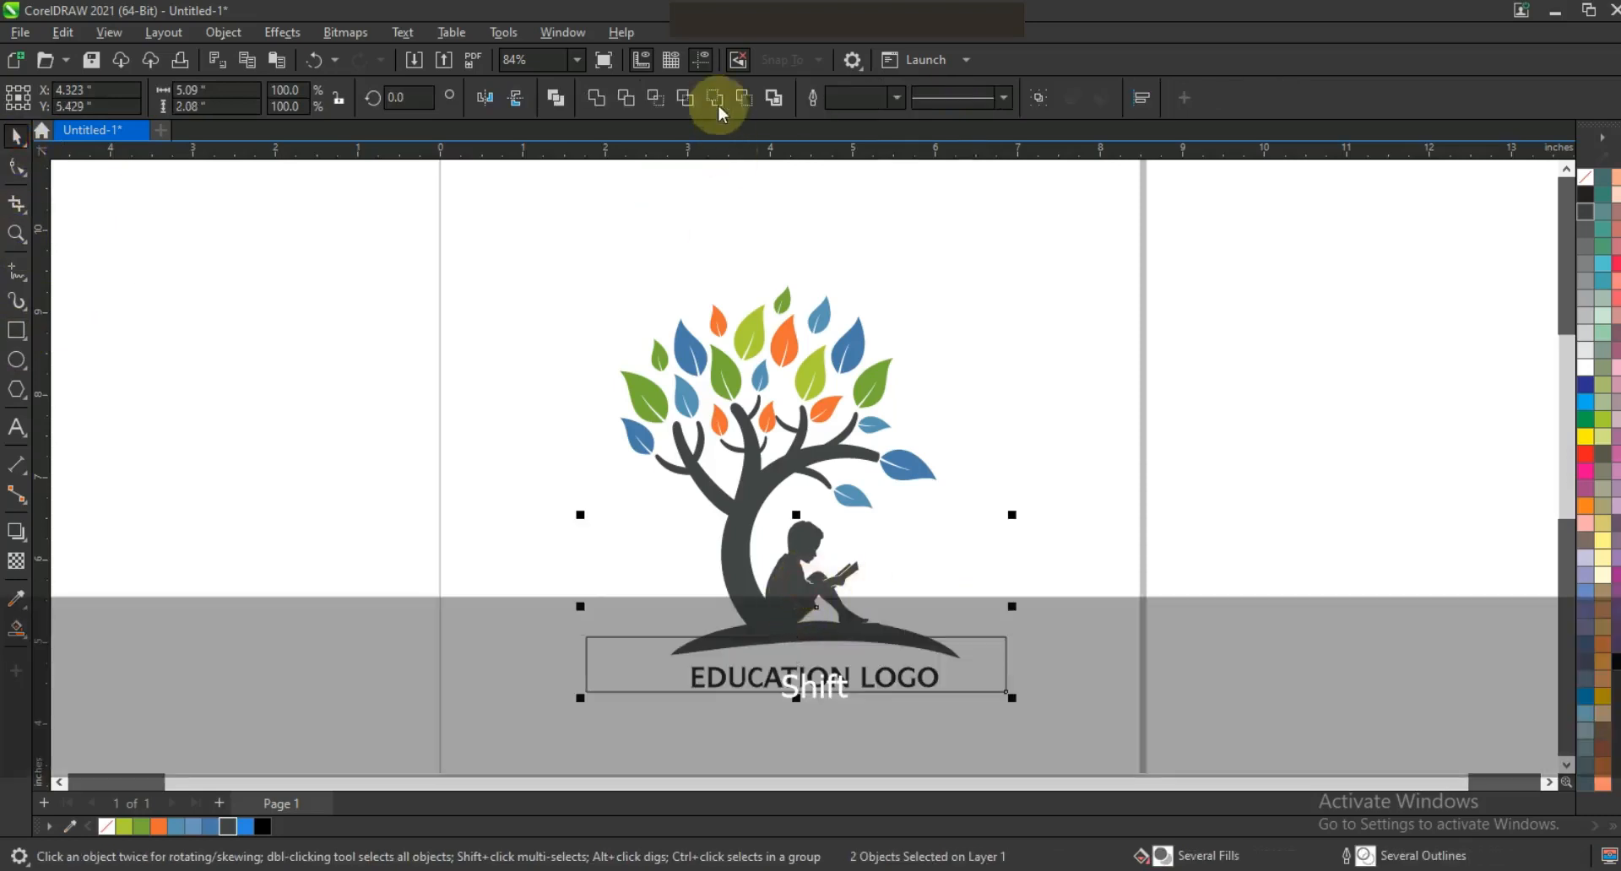
pyautogui.click(1003, 665)
pyautogui.press('Delete')
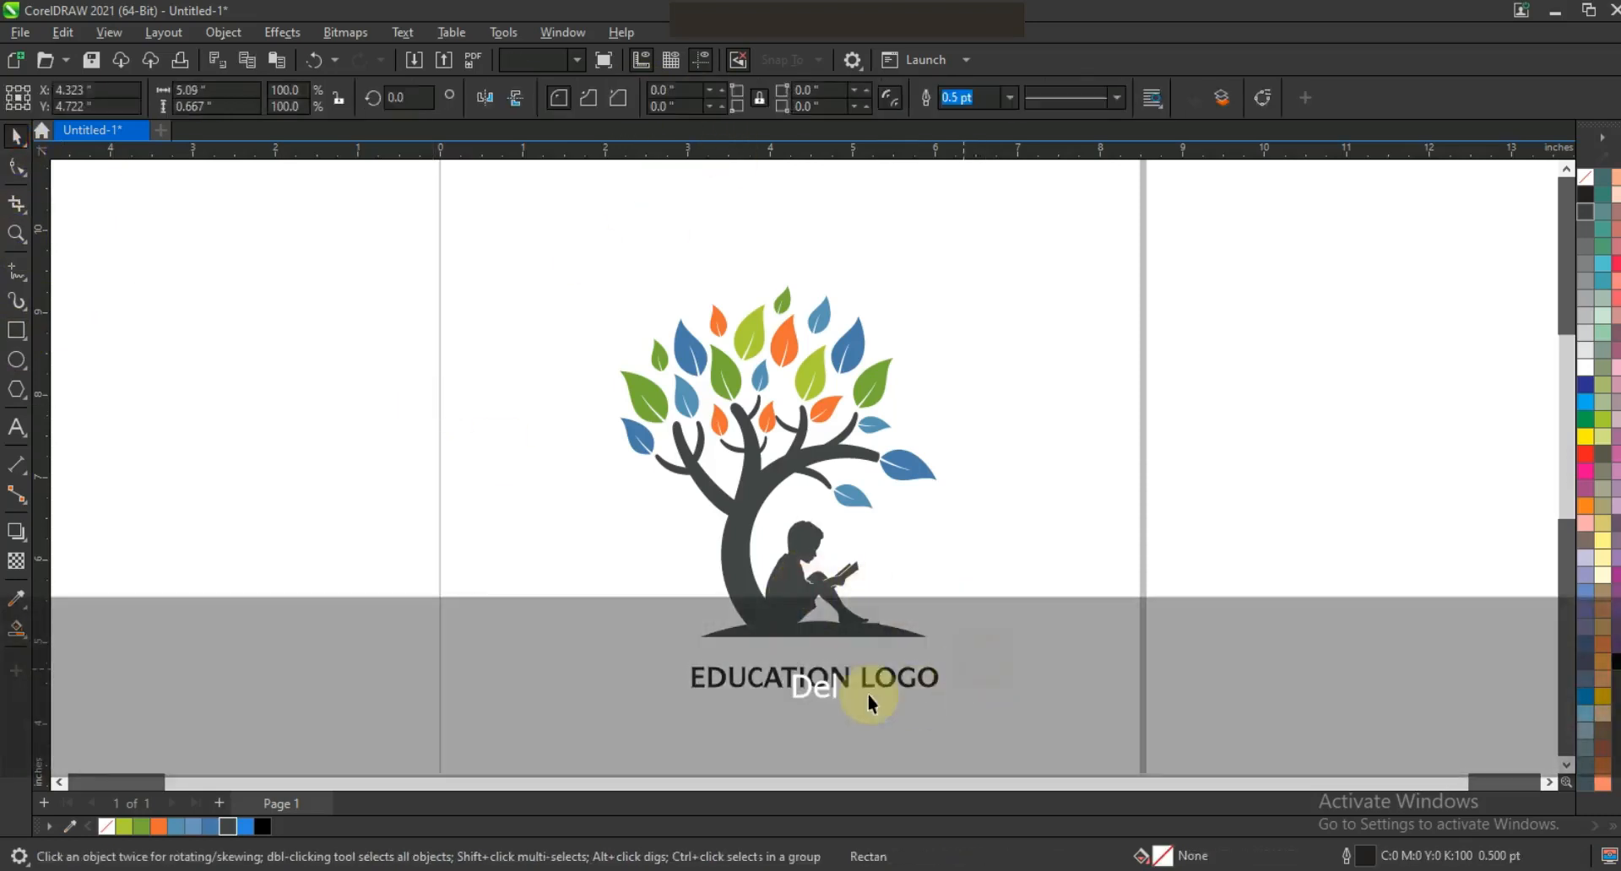
# Step: Scale the "EDUCATION LOGO" text to about 86.2% and place it directly under the flat ground edge
pyautogui.moveTo(870, 681); pyautogui.dragTo(939, 680)
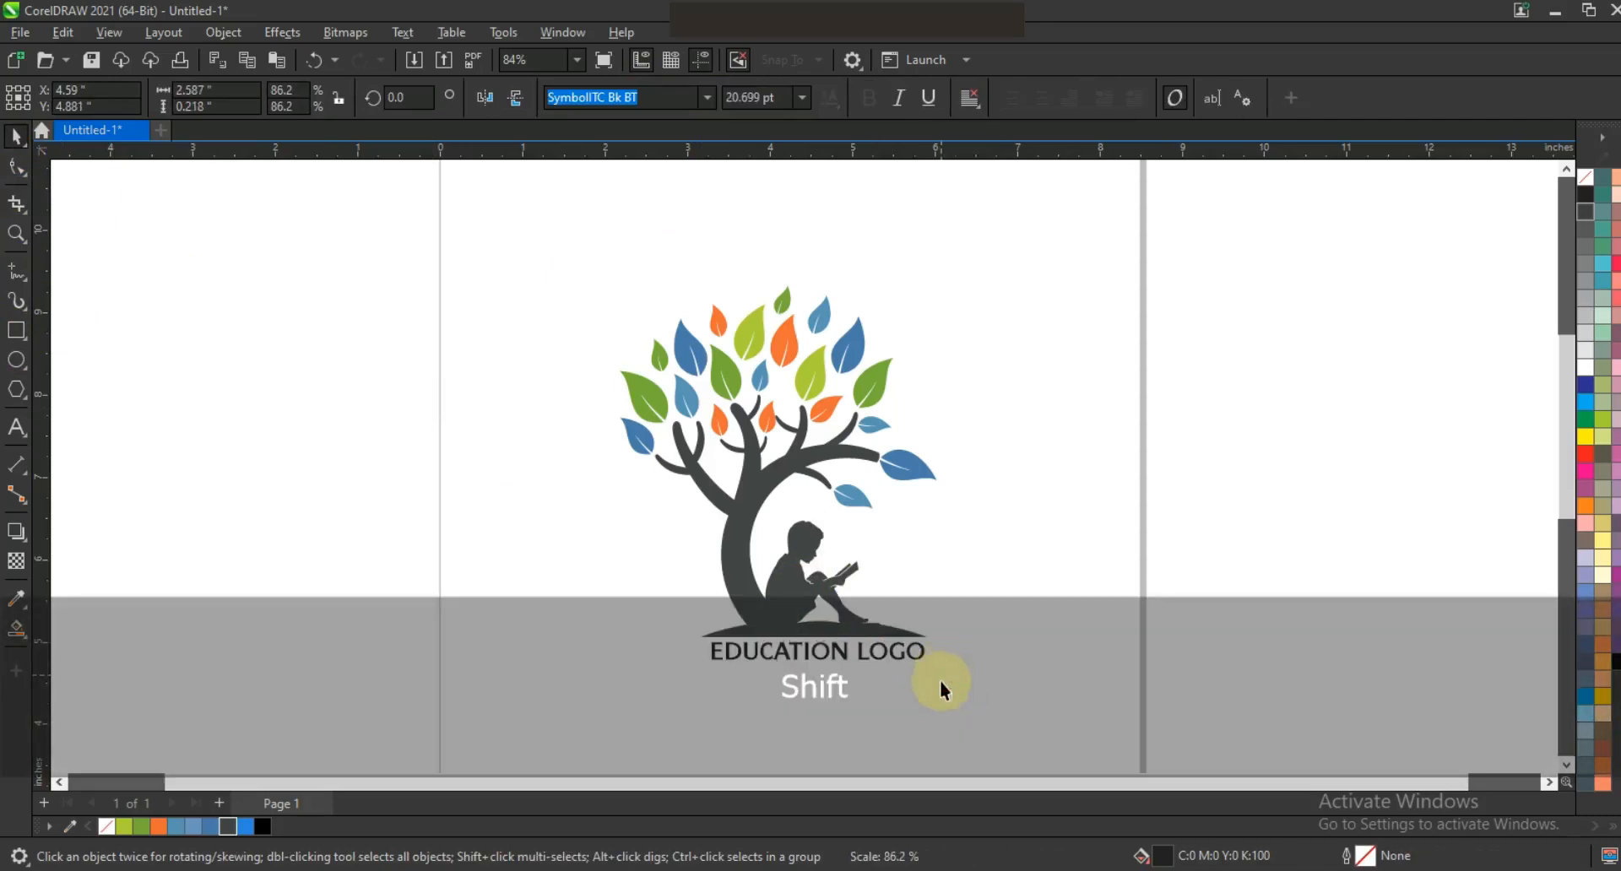
pyautogui.click(1052, 534)
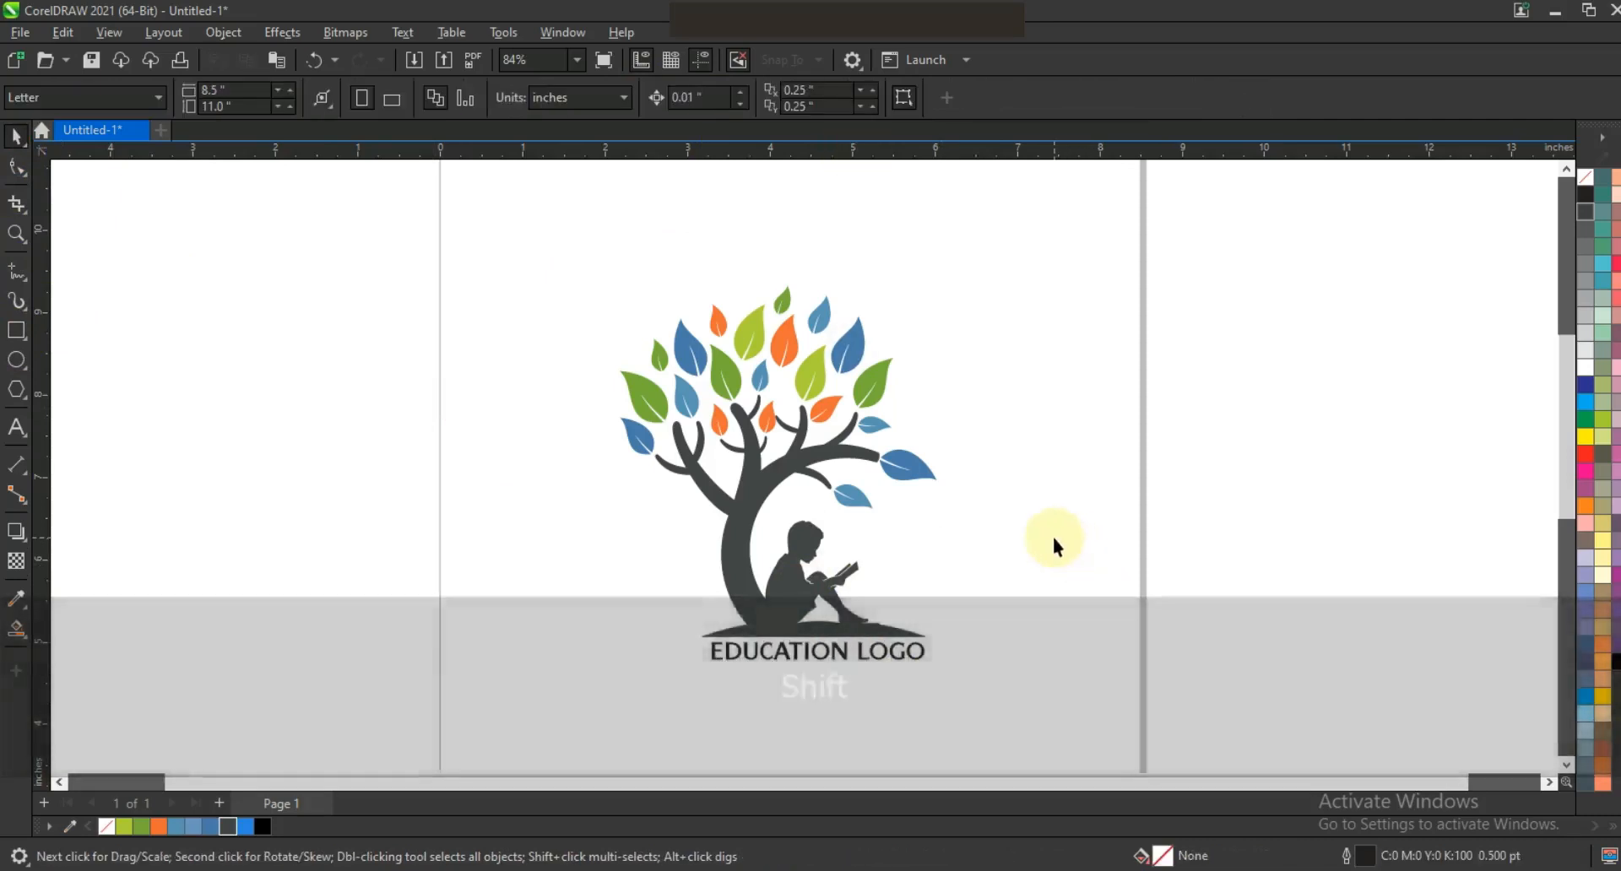
# Step: Preview the finished tree logo with its caption in full screen
pyautogui.press('F4')
pyautogui.press('F9')
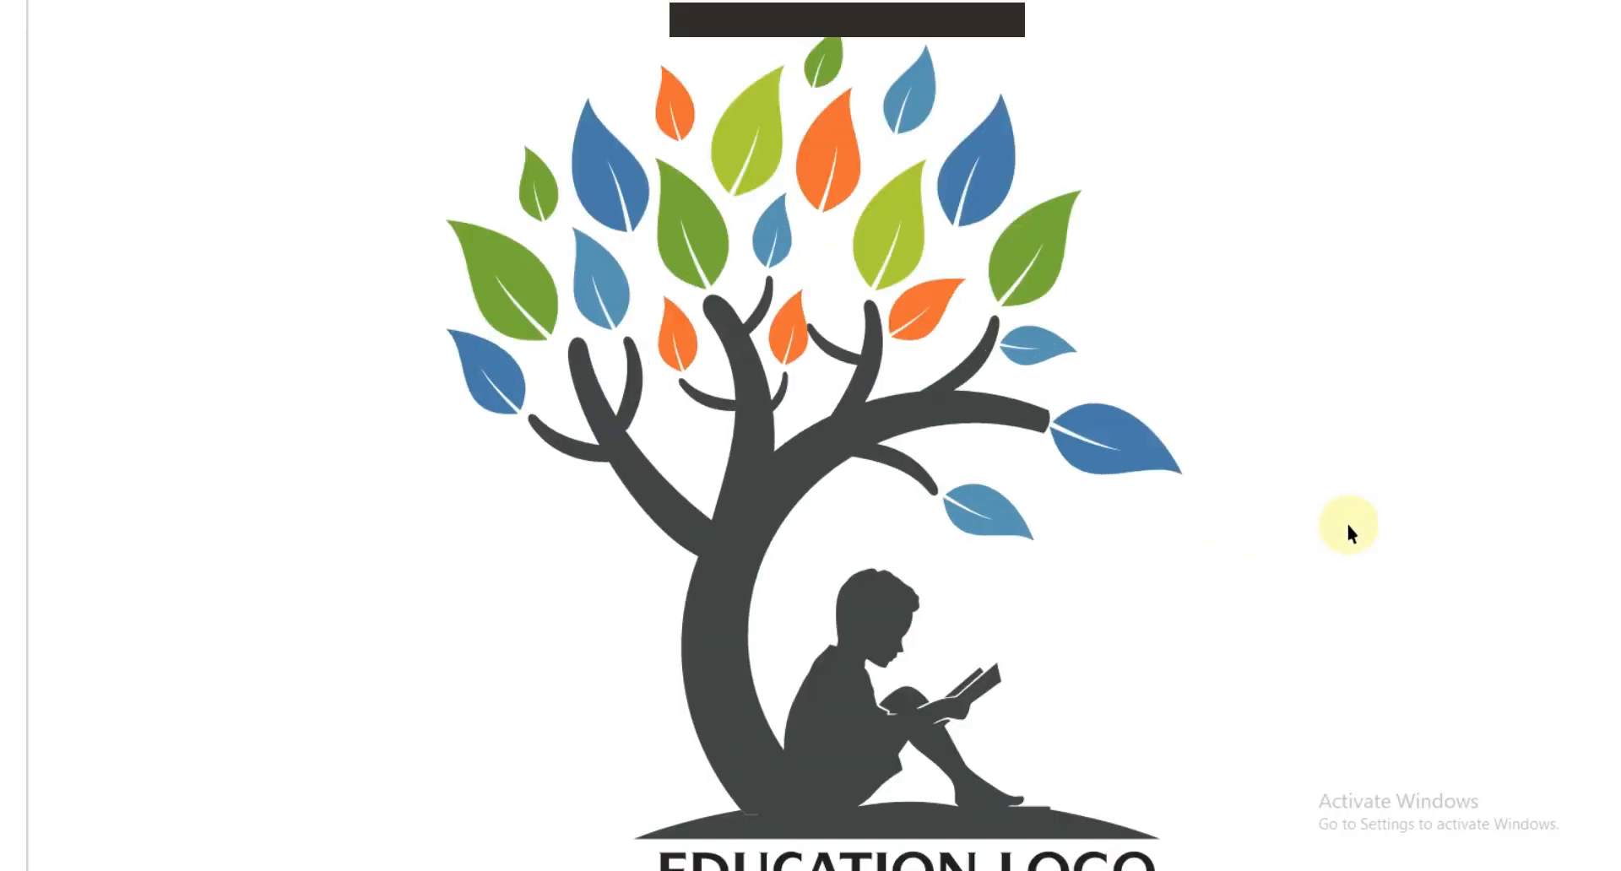
pyautogui.press('F9')
pyautogui.press('F3')
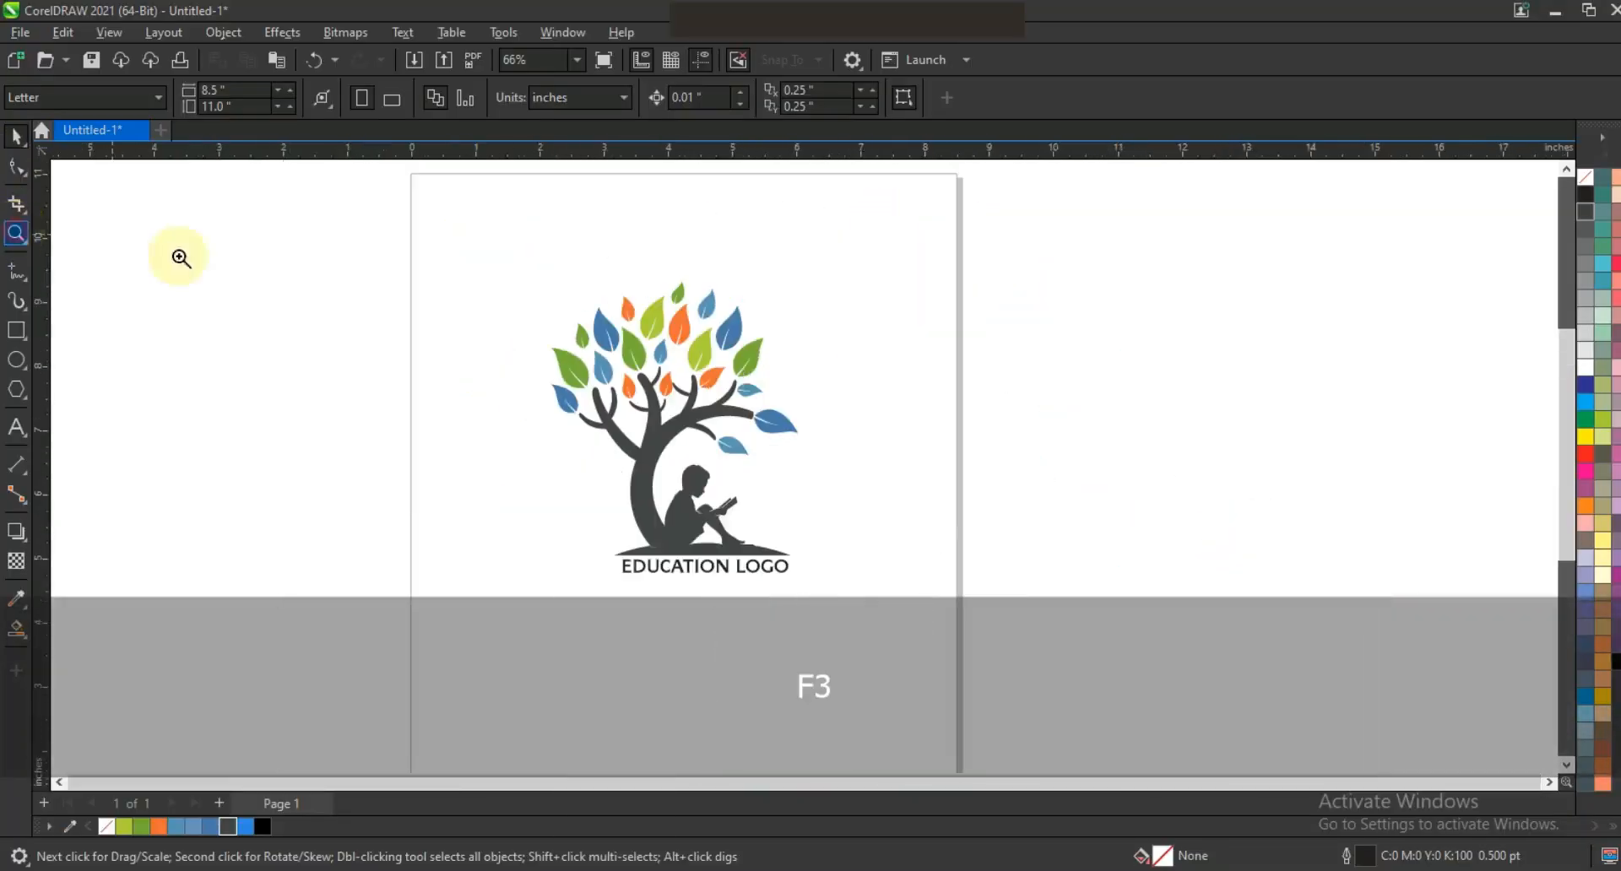
pyautogui.moveTo(519, 234); pyautogui.dragTo(892, 609)
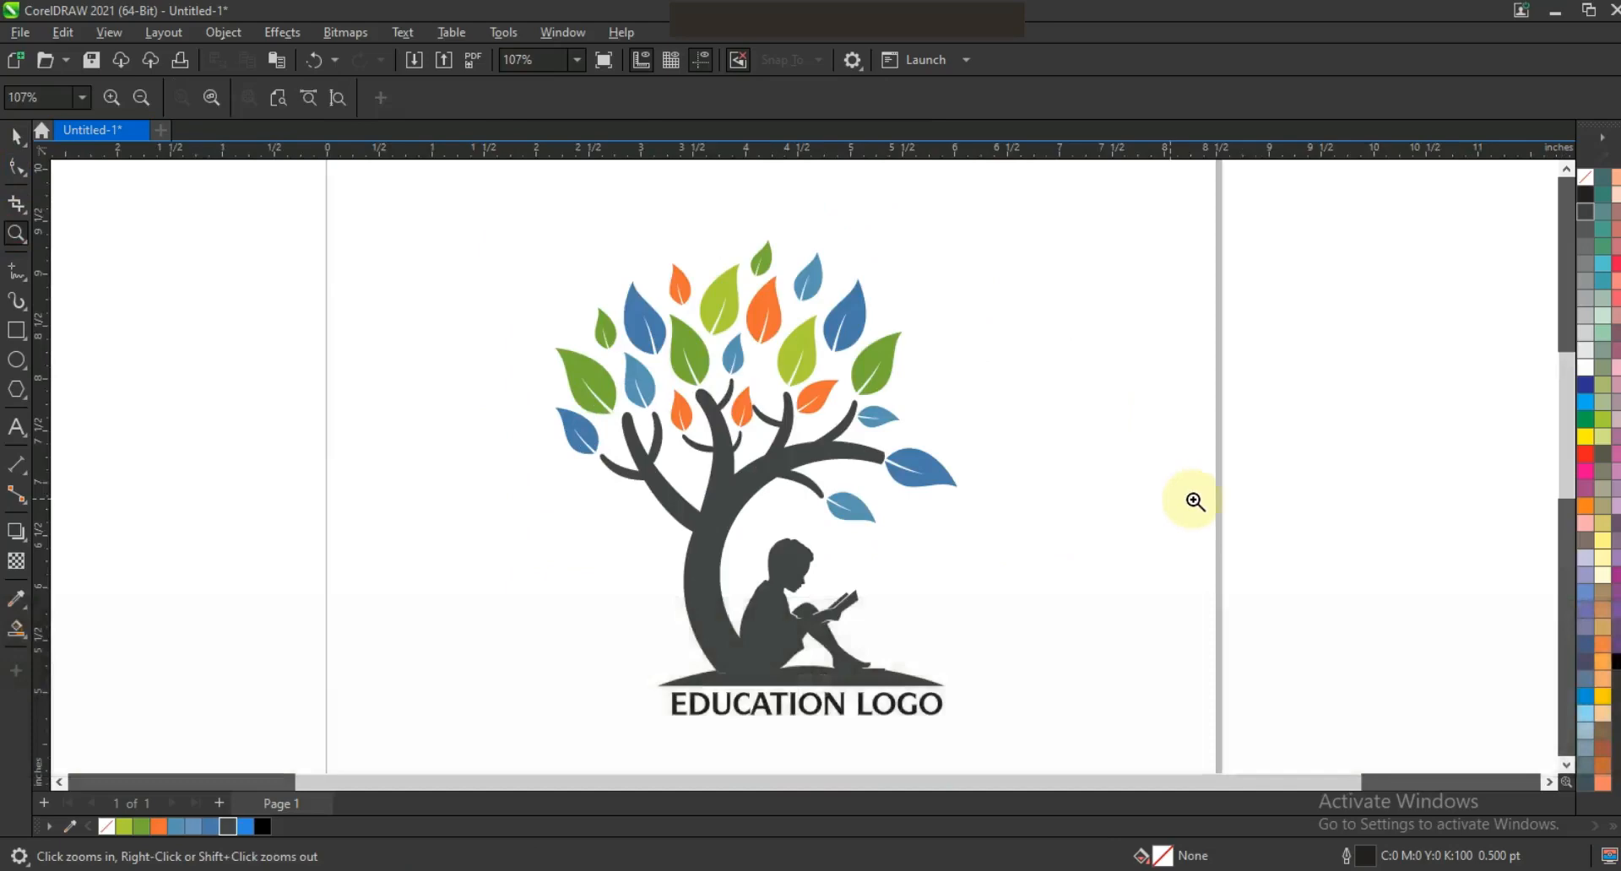
pyautogui.press('F9')
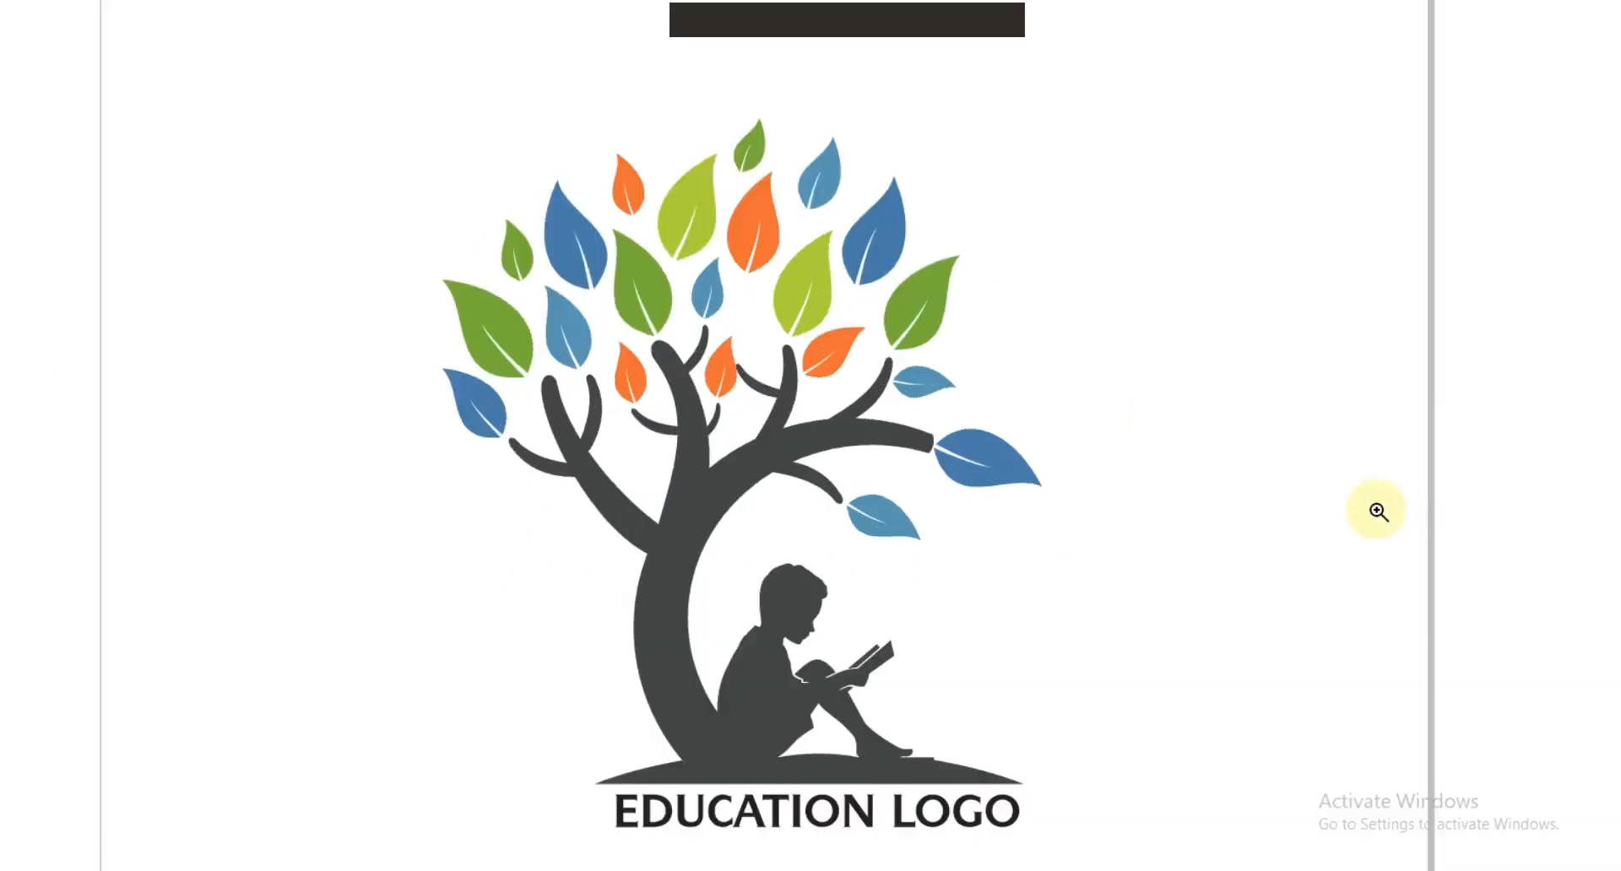